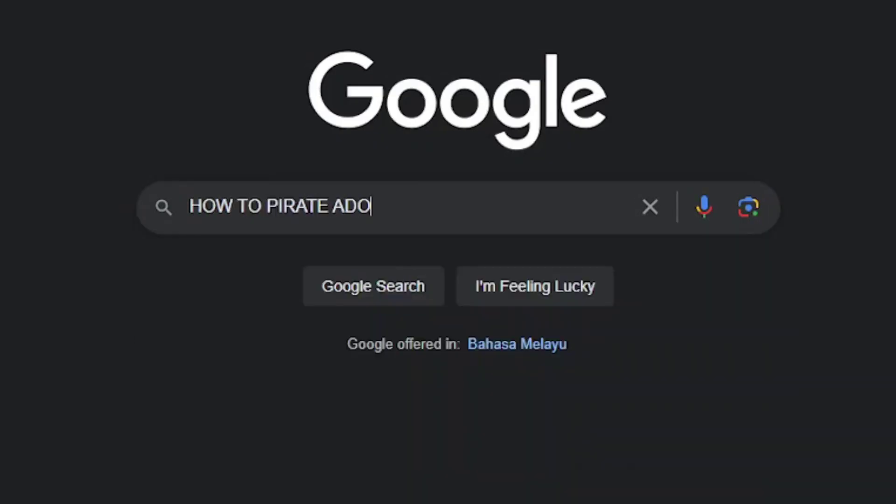
pyautogui.write('BE ANIMATEQI!##RITPG)OM:LP')
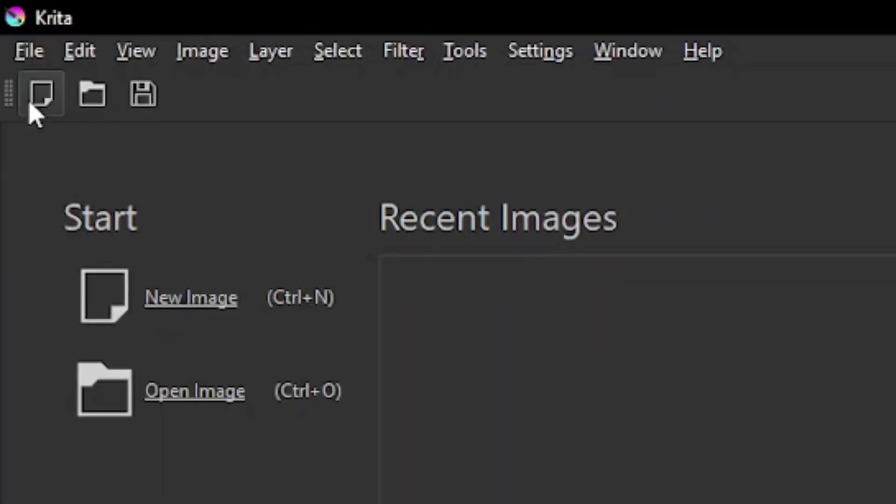
# Create a new custom document of 1000 by 1000 px at 72 pixels/inch in RGB/Alpha with 8-bit integer depth
pyautogui.click(29, 51)
pyautogui.click(345, 89)
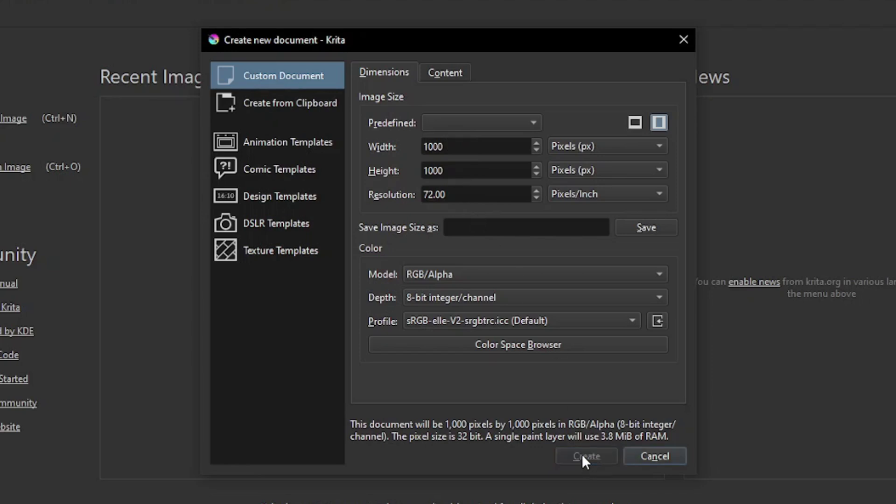
pyautogui.click(585, 460)
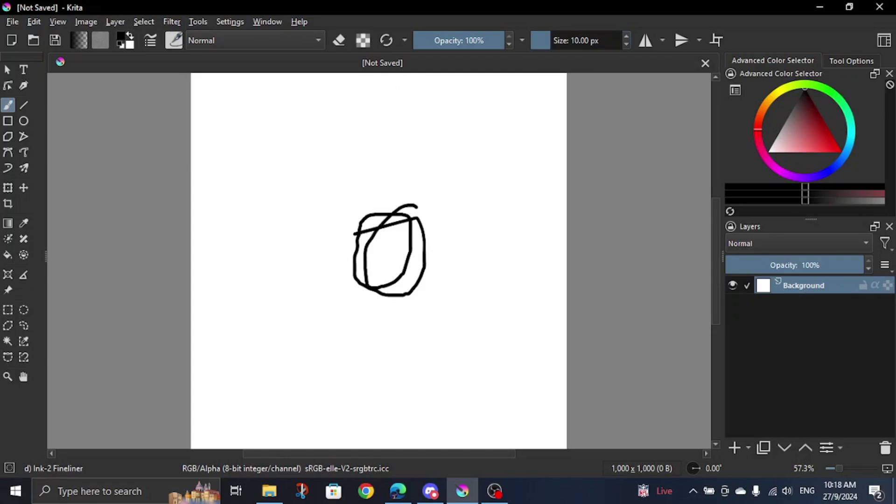
# Outline the character's torso beneath the head circle and draw the fingers of the lowered arm's hand in black
pyautogui.hotkey('ctrl', 'v')
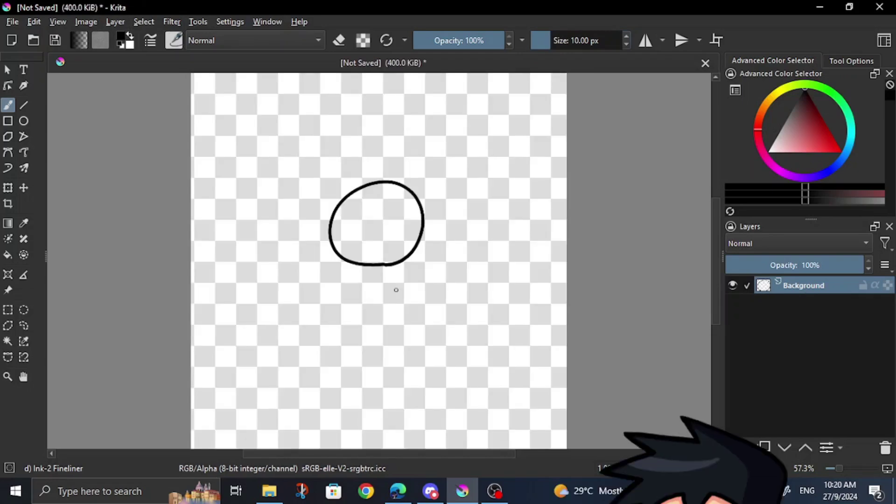
pyautogui.moveTo(390, 288); pyautogui.dragTo(393, 322)
pyautogui.moveTo(396, 257); pyautogui.dragTo(410, 316)
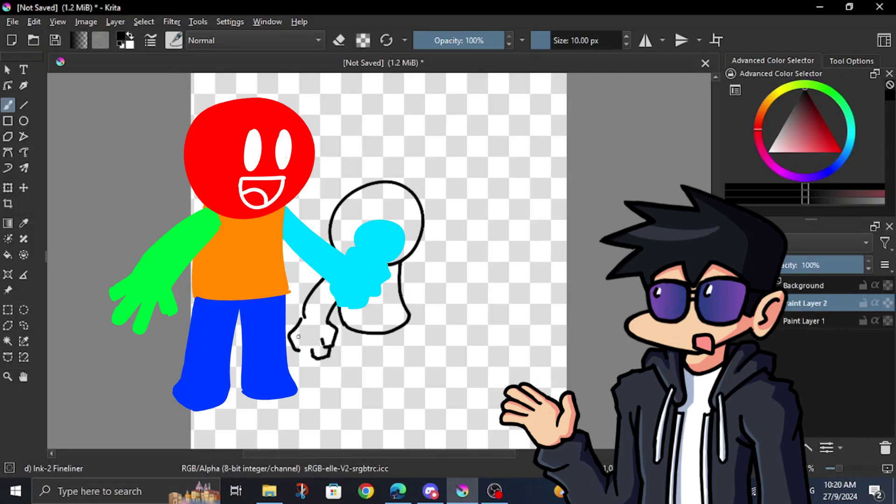
pyautogui.moveTo(297, 330); pyautogui.dragTo(298, 348)
pyautogui.moveTo(298, 349); pyautogui.dragTo(313, 356)
# Add a paint layer at the bottom of the stack and outline the arm with its closed fist reaching out from the torso
pyautogui.click(743, 448)
pyautogui.click(786, 448)
pyautogui.click(786, 447)
pyautogui.moveTo(401, 263); pyautogui.dragTo(440, 288)
pyautogui.moveTo(407, 318); pyautogui.dragTo(438, 319)
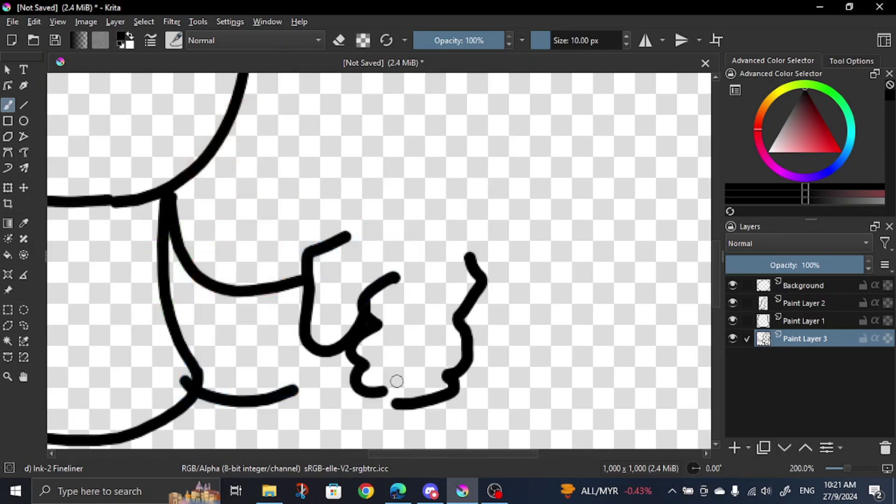
pyautogui.moveTo(404, 266); pyautogui.dragTo(386, 401)
# Draw the microphone's round head and its curved collar just above the fist
pyautogui.moveTo(330, 153); pyautogui.dragTo(460, 243)
pyautogui.moveTo(330, 153)
pyautogui.mouseDown()
pyautogui.moveTo(366, 254)
pyautogui.moveTo(446, 244)
pyautogui.mouseUp()
pyautogui.hotkey('ctrl', 'z')
pyautogui.moveTo(342, 229)
pyautogui.mouseDown()
pyautogui.moveTo(344, 252)
pyautogui.moveTo(464, 245)
pyautogui.mouseUp()
# Draw the curved crossing grille lines over the microphone's head and join the arm's underside to the fist
pyautogui.moveTo(428, 111); pyautogui.dragTo(400, 234)
pyautogui.hotkey('ctrl', 'z')
pyautogui.moveTo(424, 96); pyautogui.dragTo(399, 239)
pyautogui.moveTo(436, 100); pyautogui.dragTo(431, 235)
pyautogui.moveTo(413, 92); pyautogui.dragTo(365, 215)
pyautogui.moveTo(359, 203); pyautogui.dragTo(478, 205)
pyautogui.moveTo(333, 158); pyautogui.dragTo(478, 162)
pyautogui.moveTo(382, 120); pyautogui.dragTo(466, 115)
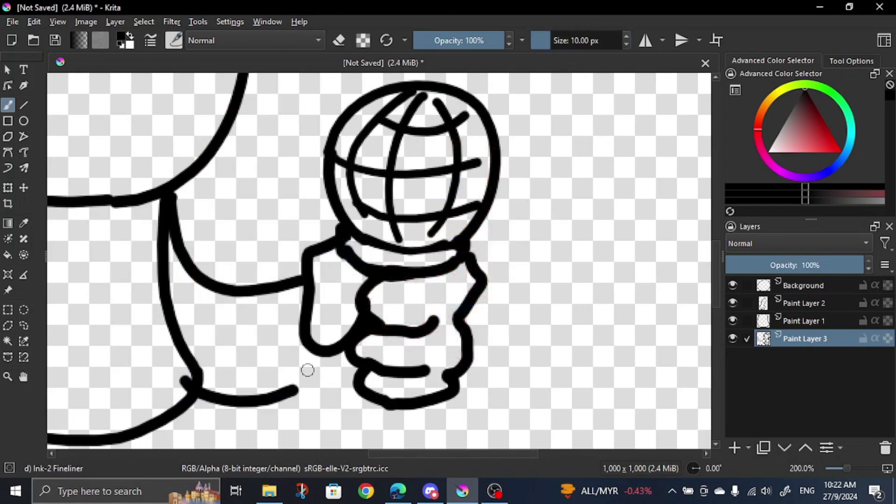
pyautogui.scroll(-1, 278, 390)
pyautogui.moveTo(372, 215); pyautogui.dragTo(400, 278)
# Add a paint layer above Paint Layer 1 and outline the first leg and its foot beneath the torso
pyautogui.click(804, 321)
pyautogui.click(734, 449)
pyautogui.scroll(-2, 274, 237)
pyautogui.scroll(1, 292, 287)
pyautogui.moveTo(273, 254); pyautogui.dragTo(287, 388)
pyautogui.moveTo(269, 387); pyautogui.dragTo(313, 353)
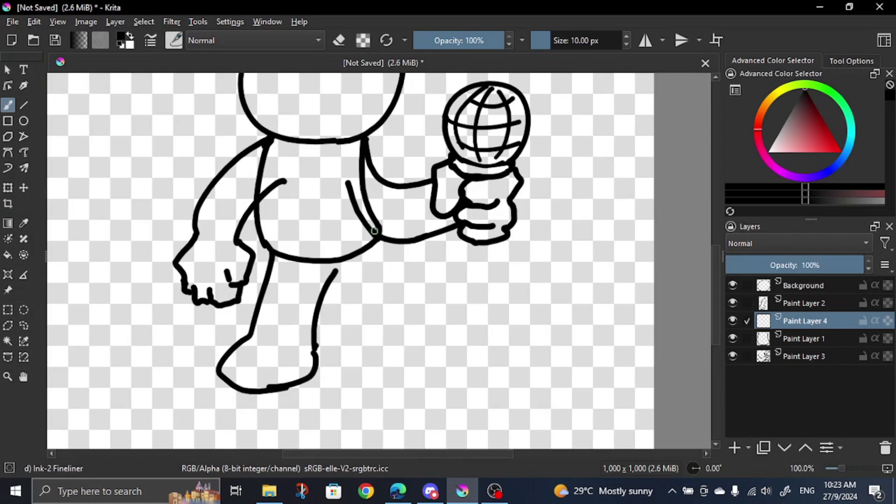
# Outline the second leg and foot beneath the torso on the microphone arm's side
pyautogui.hotkey('ctrl', 'z')
pyautogui.moveTo(384, 231); pyautogui.dragTo(344, 379)
pyautogui.moveTo(336, 276); pyautogui.dragTo(345, 377)
pyautogui.scroll(-1, 336, 308)
pyautogui.moveTo(336, 308); pyautogui.dragTo(345, 360)
pyautogui.click(732, 357)
pyautogui.click(733, 339)
pyautogui.click(733, 321)
pyautogui.keyDown('shift'); pyautogui.click(734, 304); pyautogui.keyUp('shift')
# Add a paint layer on top of the stack and draw an angry face with slanted brows, narrow eyes and a grin
pyautogui.click(735, 448)
pyautogui.press('+')
pyautogui.press('+')
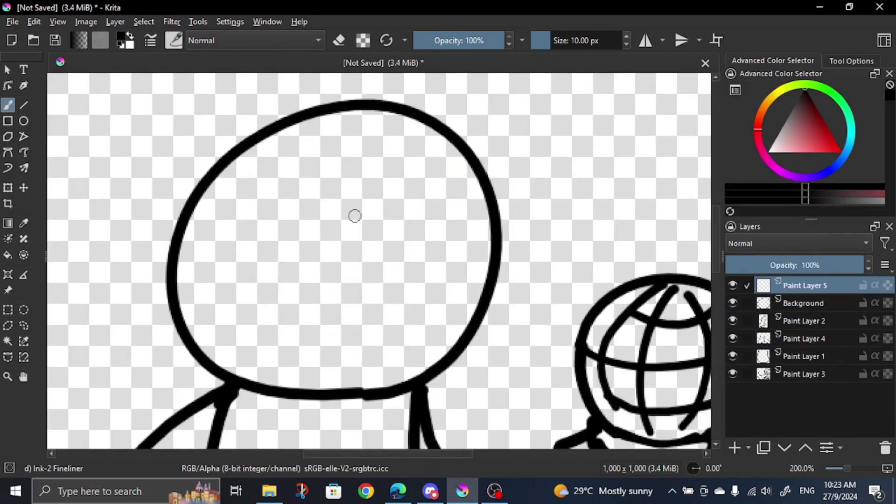
pyautogui.moveTo(268, 220); pyautogui.dragTo(381, 208)
pyautogui.moveTo(335, 238); pyautogui.dragTo(340, 323)
pyautogui.moveTo(475, 165); pyautogui.dragTo(407, 267)
pyautogui.moveTo(430, 228); pyautogui.dragTo(416, 319)
pyautogui.moveTo(238, 308); pyautogui.dragTo(380, 362)
pyautogui.scroll(-3, 382, 210)
pyautogui.scroll(1, 372, 273)
# With the face layer hidden, fill the head with light grey on a new paint layer beneath its outline
pyautogui.click(811, 302)
pyautogui.click(734, 447)
pyautogui.moveTo(777, 141); pyautogui.dragTo(763, 145)
pyautogui.scroll(2, 331, 150)
pyautogui.click(733, 285)
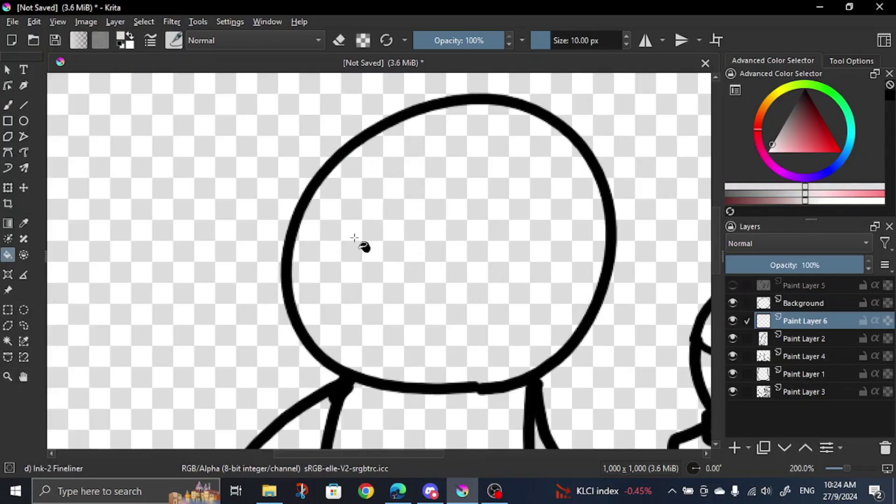
pyautogui.click(470, 233)
pyautogui.scroll(-1, 422, 216)
# Fill the lowered arm with light grey on a new paint layer placed beneath Paint Layer 2
pyautogui.click(804, 339)
pyautogui.click(735, 448)
pyautogui.click(784, 447)
pyautogui.scroll(1, 304, 382)
pyautogui.click(284, 290)
pyautogui.press('b')
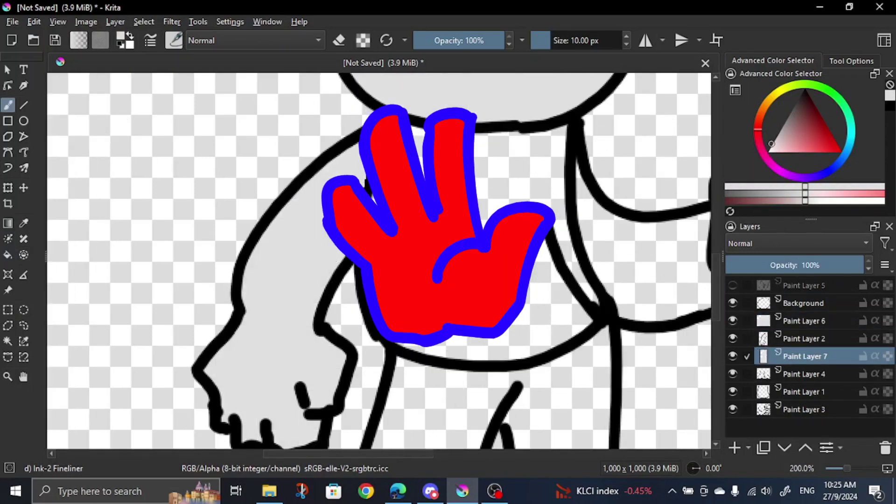
# With Paint Layers 2 and 7 hidden, fill the legs with light grey on a new paint layer beneath Paint Layer 4
pyautogui.click(733, 339)
pyautogui.click(733, 357)
pyautogui.click(804, 374)
pyautogui.click(734, 447)
pyautogui.click(784, 447)
pyautogui.scroll(2, 420, 261)
pyautogui.press('f')
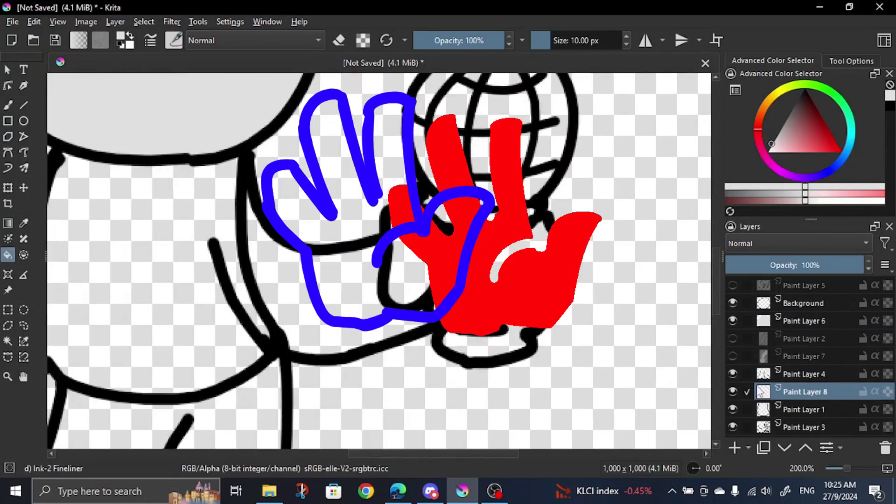
pyautogui.click(346, 252)
# Fill the torso with light grey on a new paint layer placed beneath Paint Layer 1
pyautogui.click(804, 409)
pyautogui.click(734, 447)
pyautogui.click(785, 448)
pyautogui.scroll(-2, 397, 326)
pyautogui.scroll(2, 415, 175)
pyautogui.press('f')
pyautogui.click(404, 188)
pyautogui.press('b')
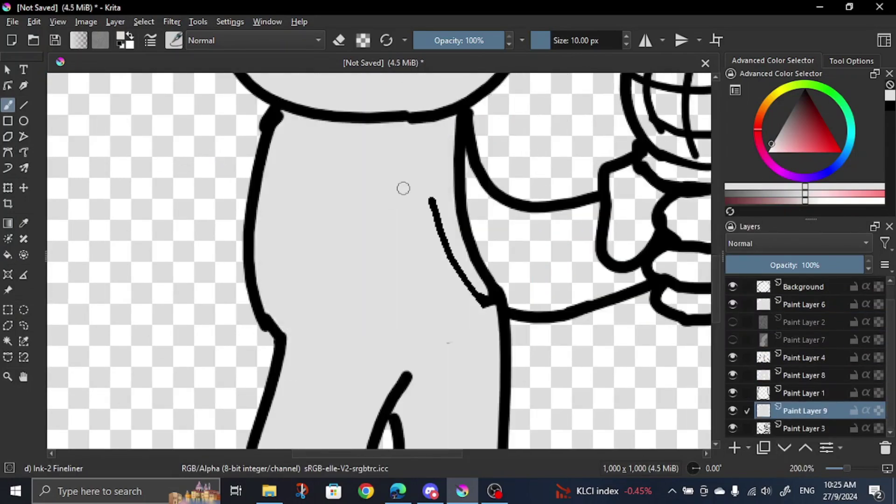
# Fill the arm holding the microphone with light grey on a new paint layer beneath Paint Layer 3
pyautogui.click(801, 373)
pyautogui.click(805, 428)
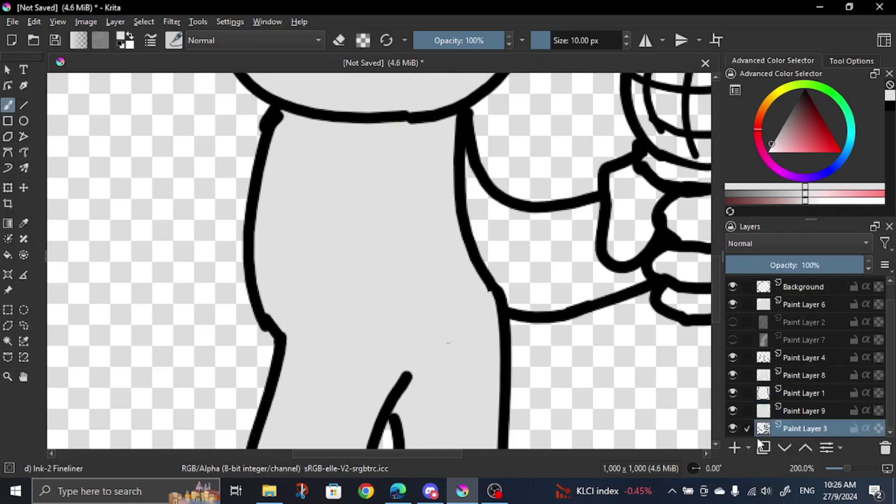
pyautogui.click(735, 448)
pyautogui.click(785, 448)
pyautogui.press('f')
pyautogui.click(524, 258)
# Choose a muted blue and fill the microphone's head with it
pyautogui.click(840, 162)
pyautogui.click(801, 122)
pyautogui.click(524, 220)
pyautogui.press('b')
# Choose a dark purple and paint a shadow along the left side of the microphone's head
pyautogui.click(817, 176)
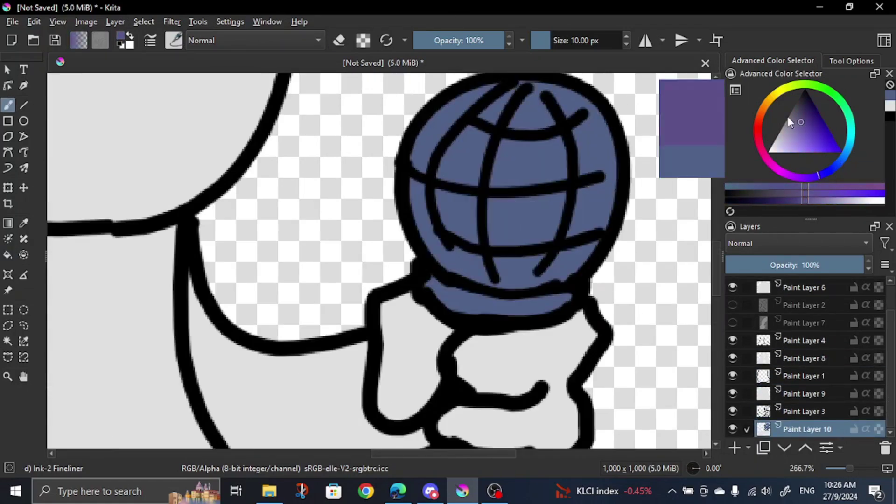
pyautogui.click(805, 111)
pyautogui.moveTo(466, 99); pyautogui.dragTo(478, 273)
pyautogui.moveTo(439, 132)
pyautogui.mouseDown()
pyautogui.moveTo(498, 296)
pyautogui.moveTo(434, 290)
pyautogui.mouseUp()
# Sample the microphone's blue, pick a lighter shade and paint a highlight on the upper right of its head
pyautogui.press('p')
pyautogui.click(529, 215)
pyautogui.click(843, 157)
pyautogui.click(798, 131)
pyautogui.press('b')
pyautogui.moveTo(579, 128); pyautogui.dragTo(593, 157)
# Make Paint Layers 7, 2 and 5 visible again
pyautogui.scroll(-3, 591, 273)
pyautogui.scroll(1, 432, 287)
pyautogui.click(733, 323)
pyautogui.click(732, 306)
pyautogui.scroll(2, 805, 318)
pyautogui.click(733, 285)
# Shade the left edge of the head with greyish blue on Paint Layer 6, outlining the shadow and filling it
pyautogui.click(805, 321)
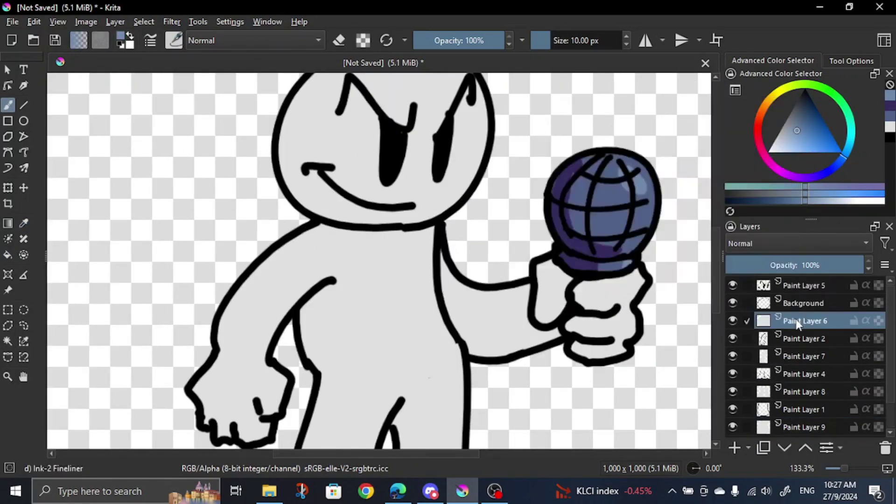
pyautogui.scroll(1, 327, 140)
pyautogui.click(788, 131)
pyautogui.moveTo(372, 106); pyautogui.dragTo(320, 234)
pyautogui.hotkey('ctrl', 'z')
pyautogui.moveTo(382, 84); pyautogui.dragTo(409, 325)
pyautogui.press('f')
pyautogui.click(307, 210)
pyautogui.scroll(-1, 421, 216)
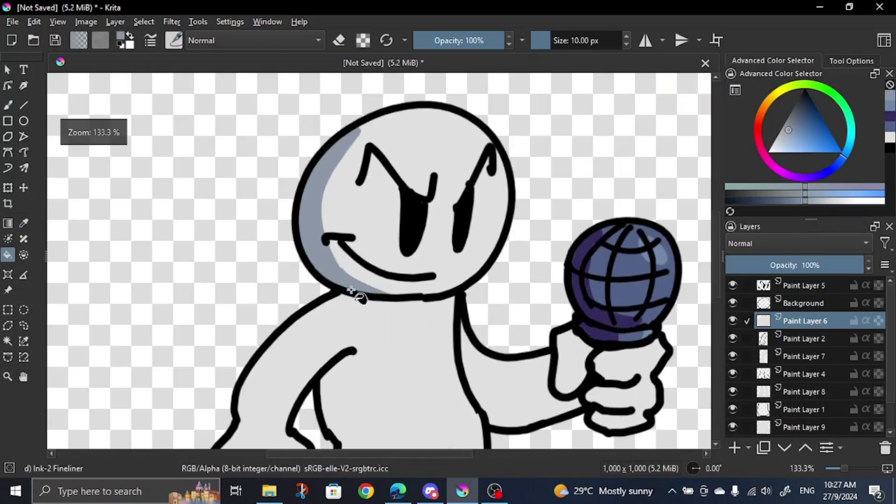
# Shade the outer side of the lowered arm with greyish blue on Paint Layer 7
pyautogui.press('b')
pyautogui.scroll(2, 382, 124)
pyautogui.press('e')
pyautogui.click(792, 356)
pyautogui.moveTo(380, 180)
pyautogui.mouseDown()
pyautogui.moveTo(236, 371)
pyautogui.moveTo(303, 394)
pyautogui.mouseUp()
pyautogui.press('f')
pyautogui.click(248, 289)
pyautogui.press('b')
pyautogui.scroll(-1, 186, 289)
pyautogui.click(804, 392)
pyautogui.moveTo(340, 231); pyautogui.dragTo(274, 374)
pyautogui.press('f')
pyautogui.hotkey('ctrl', 'z')
# Fill the shadow area of the lowered hand with greyish blue on Paint Layer 7
pyautogui.click(805, 357)
pyautogui.click(233, 256)
# Outline and fill greyish-blue shadows along the left side of both legs on Paint Layer 8
pyautogui.click(825, 392)
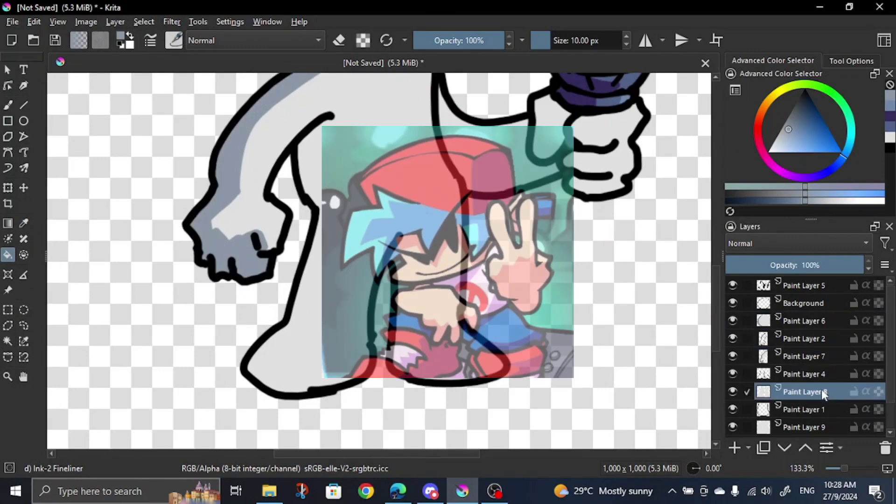
pyautogui.press('b')
pyautogui.moveTo(338, 237); pyautogui.dragTo(310, 332)
pyautogui.press('f')
pyautogui.scroll(2, 326, 293)
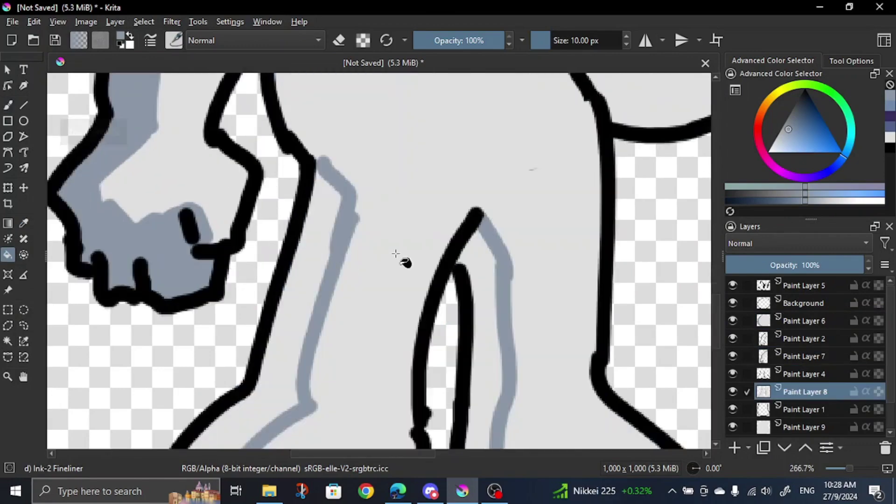
pyautogui.moveTo(252, 406); pyautogui.dragTo(247, 422)
pyautogui.press('f')
pyautogui.click(313, 290)
# Shade the torso's left side beneath the lowered arm with greyish blue on Paint Layer 9
pyautogui.click(805, 427)
pyautogui.moveTo(363, 194); pyautogui.dragTo(367, 312)
pyautogui.press('f')
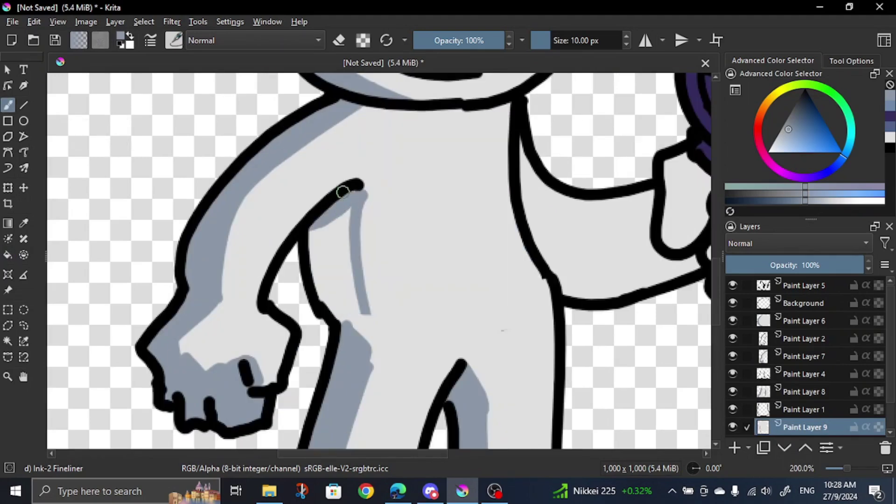
pyautogui.moveTo(342, 217)
pyautogui.mouseDown()
pyautogui.moveTo(348, 308)
pyautogui.moveTo(371, 362)
pyautogui.mouseUp()
pyautogui.click(804, 392)
# Paint greyish-blue shadows on the underside of the microphone arm and across its fist on Paint Layer 10
pyautogui.scroll(-2, 327, 280)
pyautogui.click(807, 428)
pyautogui.scroll(2, 485, 252)
pyautogui.moveTo(391, 298)
pyautogui.mouseDown()
pyautogui.moveTo(492, 275)
pyautogui.moveTo(507, 308)
pyautogui.mouseUp()
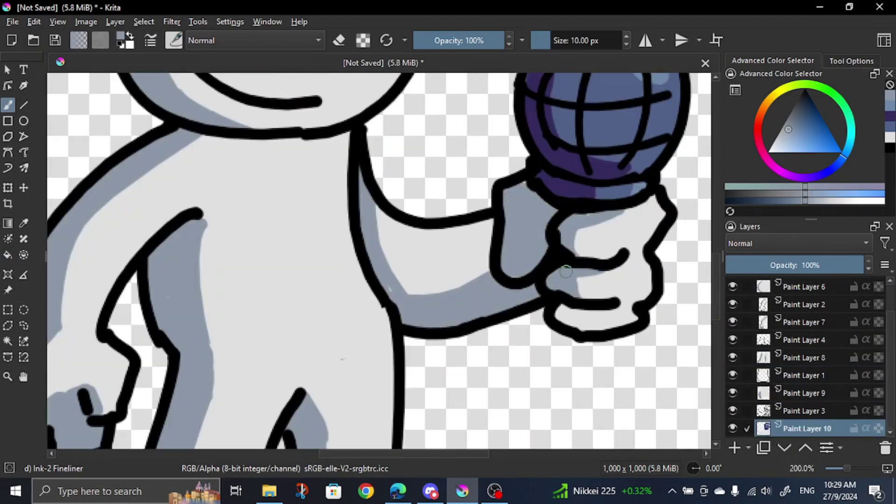
pyautogui.moveTo(575, 312); pyautogui.dragTo(560, 323)
# Choose white and paint a highlight along the upper right edge of the head on Paint Layer 6
pyautogui.scroll(-6, 528, 210)
pyautogui.scroll(5, 527, 167)
pyautogui.scroll(1, 803, 320)
pyautogui.click(803, 320)
pyautogui.click(770, 152)
pyautogui.scroll(1, 434, 156)
pyautogui.moveTo(395, 118); pyautogui.dragTo(450, 161)
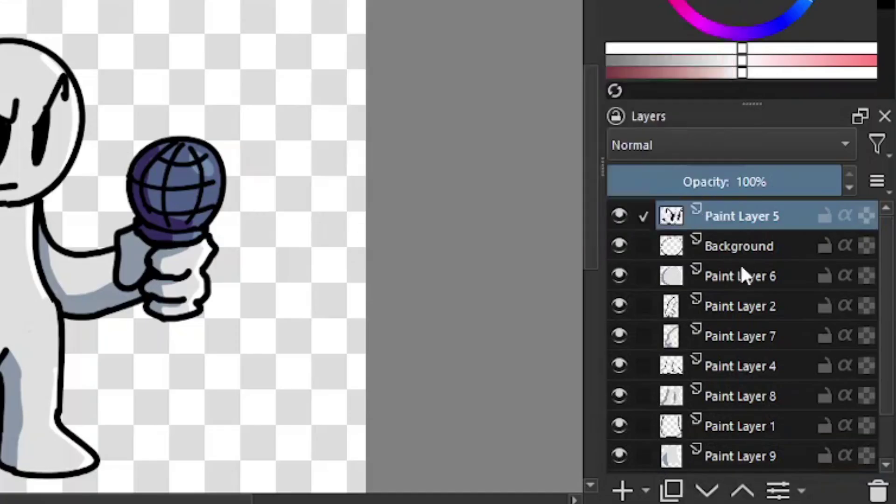
# Group Paint Layer 5, Background and Paint Layer 6, and name the collapsed group "head"
pyautogui.keyDown('shift'); pyautogui.click(804, 319); pyautogui.keyUp('shift')
pyautogui.keyDown('shift'); pyautogui.click(797, 325); pyautogui.keyUp('shift')
pyautogui.hotkey('ctrl', 'g')
pyautogui.click(693, 223)
pyautogui.doubleClick(747, 220)
pyautogui.write('head')
pyautogui.press('Return')
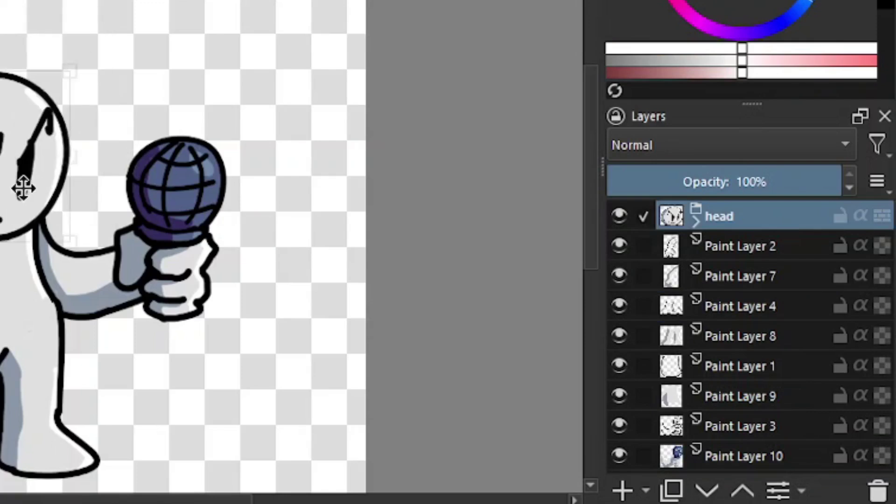
# Group Paint Layer 2 and Paint Layer 7, name the group "right hand" and collapse it
pyautogui.click(759, 276)
pyautogui.keyDown('shift'); pyautogui.click(738, 246); pyautogui.keyUp('shift')
pyautogui.hotkey('ctrl', 'g')
pyautogui.doubleClick(738, 247)
pyautogui.write('right hand')
pyautogui.press('Return')
pyautogui.click(696, 253)
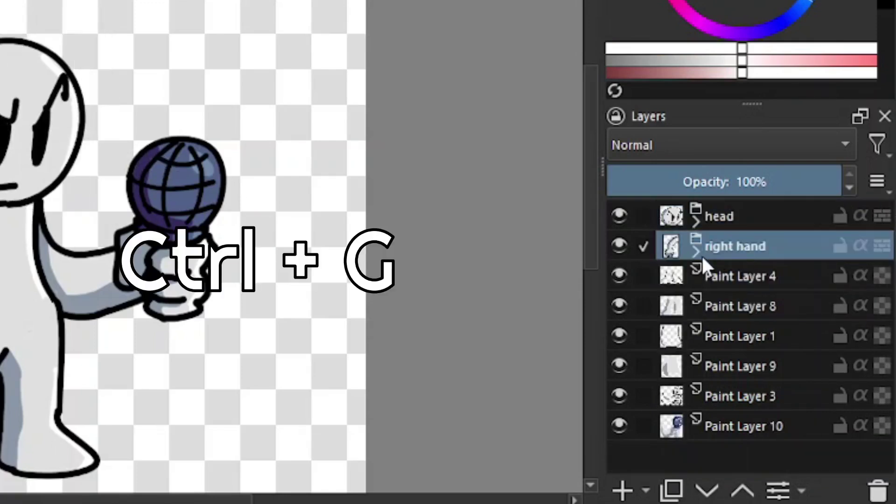
# Group Paint Layers 4 and 8 as "legs", and Paint Layers 1 and 9 as "torso"
pyautogui.click(728, 278)
pyautogui.keyDown('shift'); pyautogui.click(731, 305); pyautogui.keyUp('shift')
pyautogui.hotkey('ctrl', 'g')
pyautogui.doubleClick(732, 283)
pyautogui.write('legs')
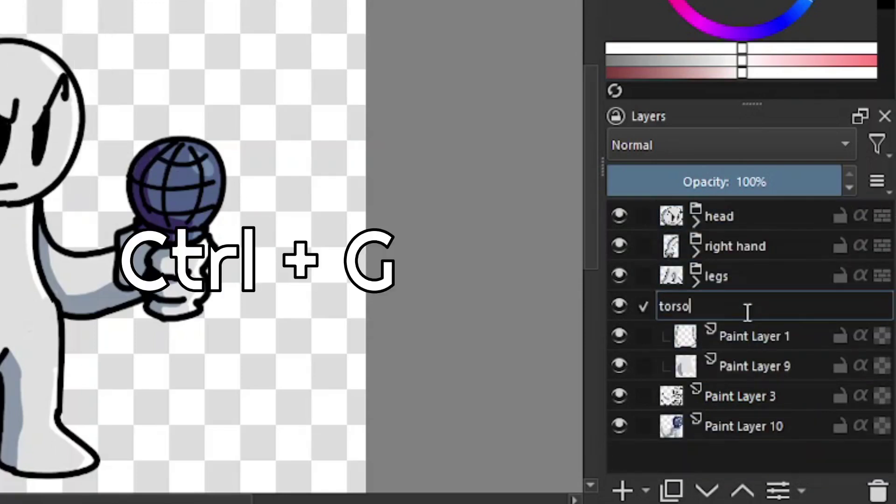
pyautogui.press('Return')
# Group Paint Layer 3 and Paint Layer 10 and name the group "left hand"
pyautogui.click(729, 334)
pyautogui.keyDown('shift'); pyautogui.click(732, 369); pyautogui.keyUp('shift')
pyautogui.hotkey('ctrl', 'g')
pyautogui.doubleClick(752, 338)
pyautogui.write('left hand')
pyautogui.press('Return')
pyautogui.click(626, 299)
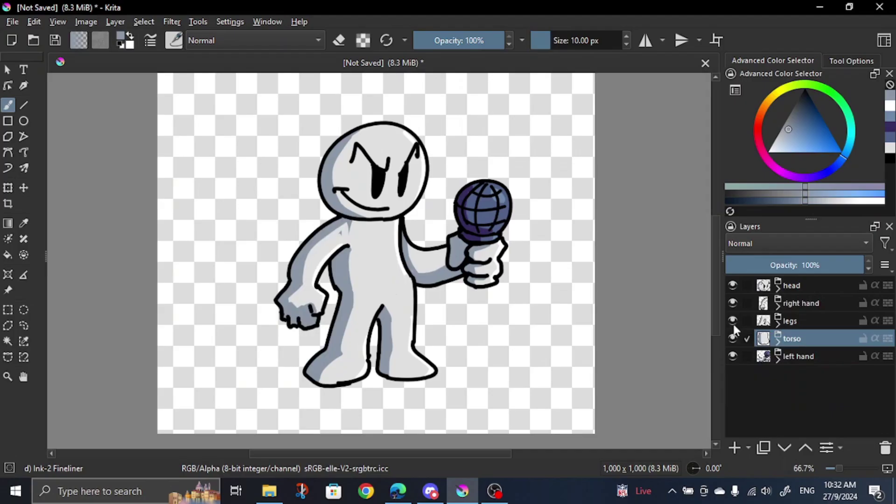
# Toggle layer group visibility off and back on to check the grouping on the character
pyautogui.moveTo(734, 327)
pyautogui.mouseDown()
pyautogui.moveTo(736, 337)
pyautogui.moveTo(737, 322)
pyautogui.mouseUp()
pyautogui.click(740, 290)
pyautogui.click(740, 290)
pyautogui.scroll(-1, 410, 304)
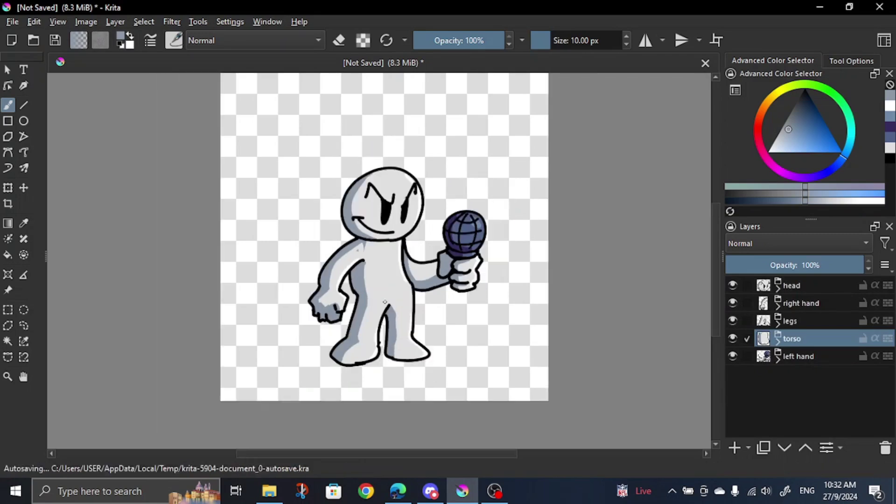
pyautogui.scroll(1, 398, 183)
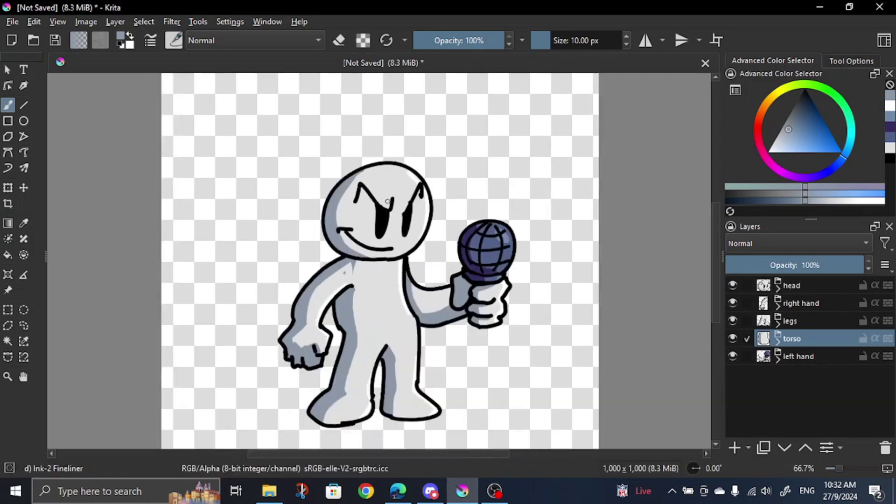
pyautogui.scroll(-1, 388, 202)
pyautogui.scroll(1, 381, 193)
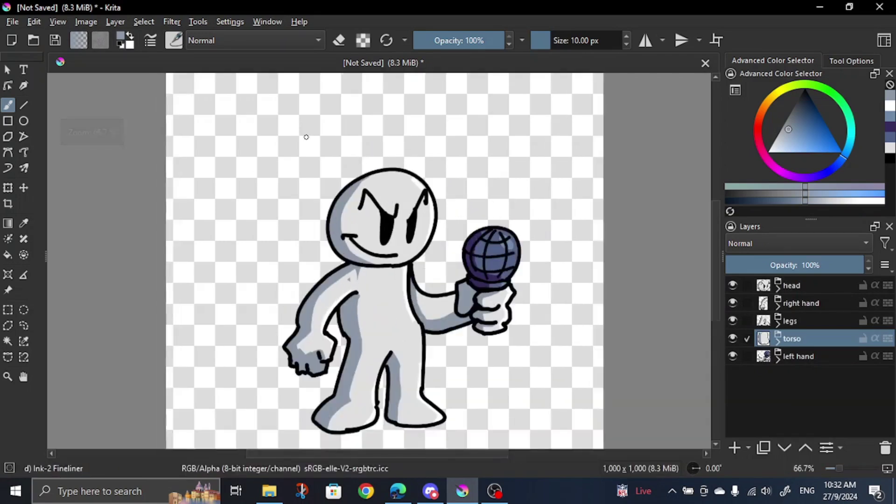
# Switch the window layout to the Animation workspace
pyautogui.click(272, 22)
pyautogui.moveTo(311, 69)
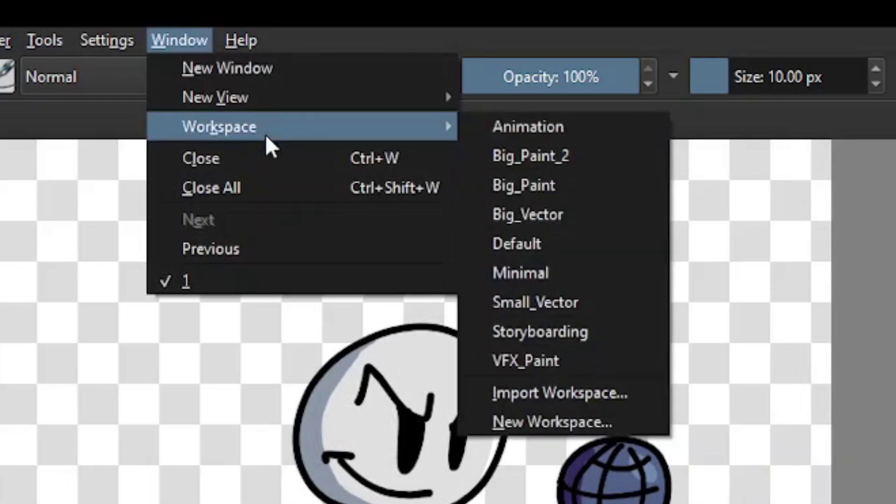
pyautogui.click(528, 127)
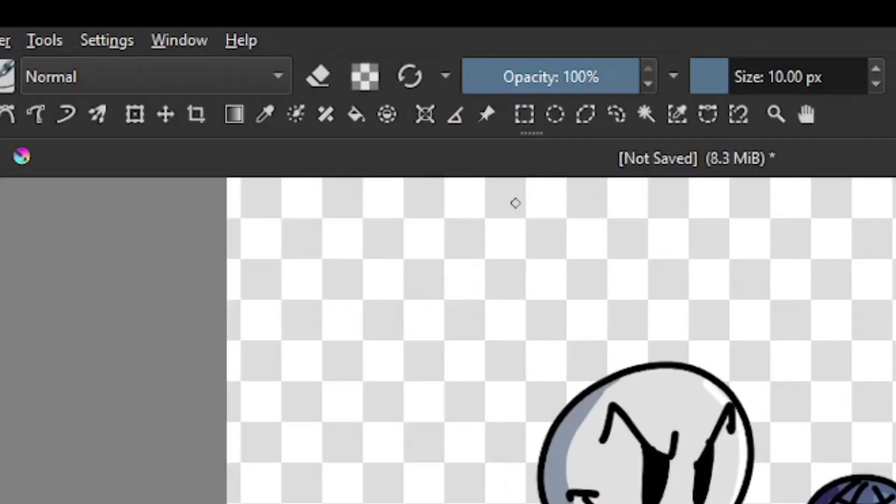
pyautogui.scroll(-2, 445, 163)
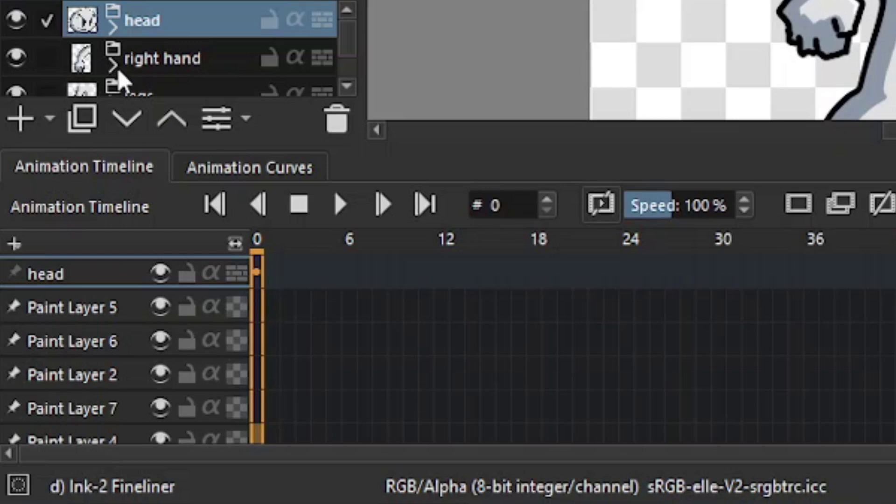
# Expand the head group and add keyframes at frame 0 to Paint Layer 5, Background and Paint Layer 6
pyautogui.click(112, 27)
pyautogui.click(170, 63)
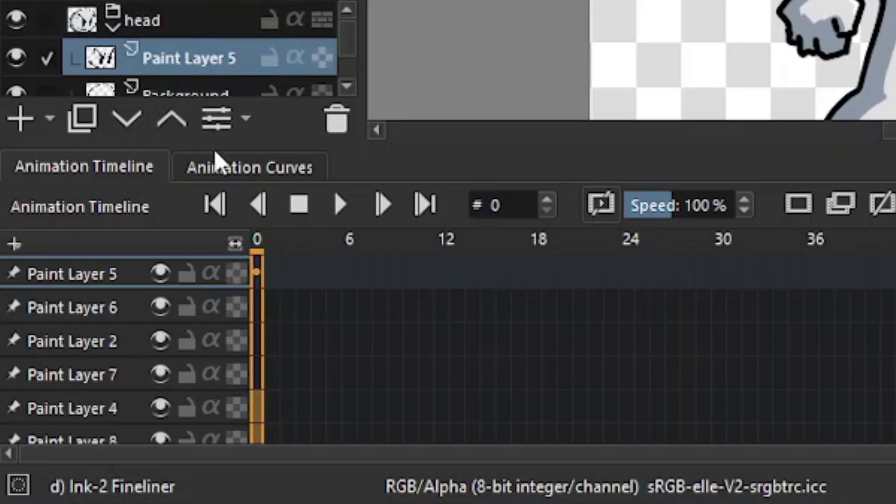
pyautogui.click(800, 208)
pyautogui.click(186, 94)
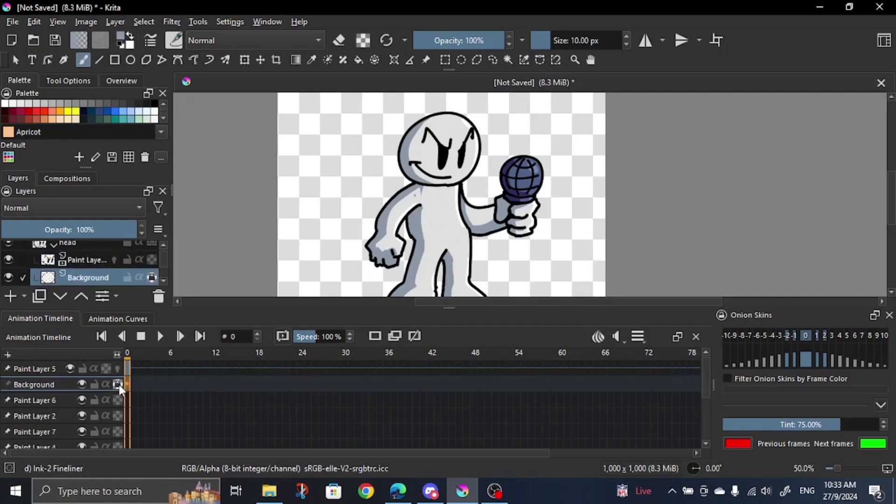
pyautogui.click(373, 340)
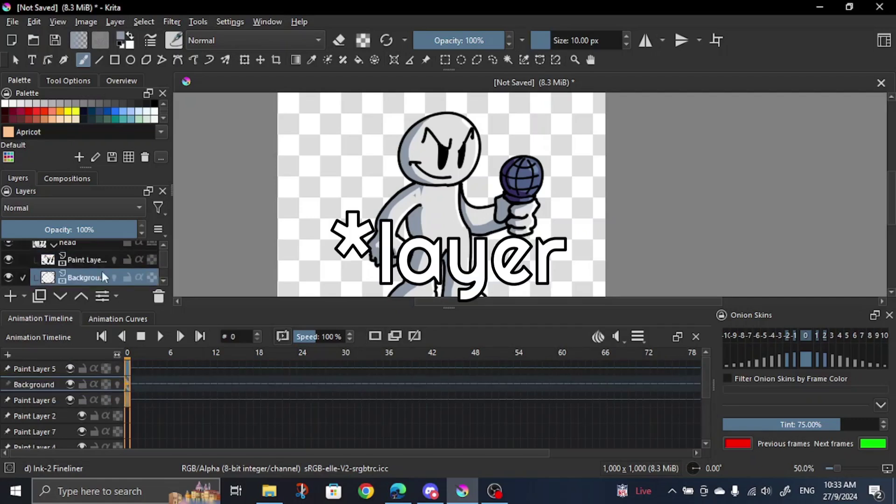
# Add keyframes at frame 0 to the remaining layers of the right hand, legs, torso and left hand groups
pyautogui.scroll(3, 104, 278)
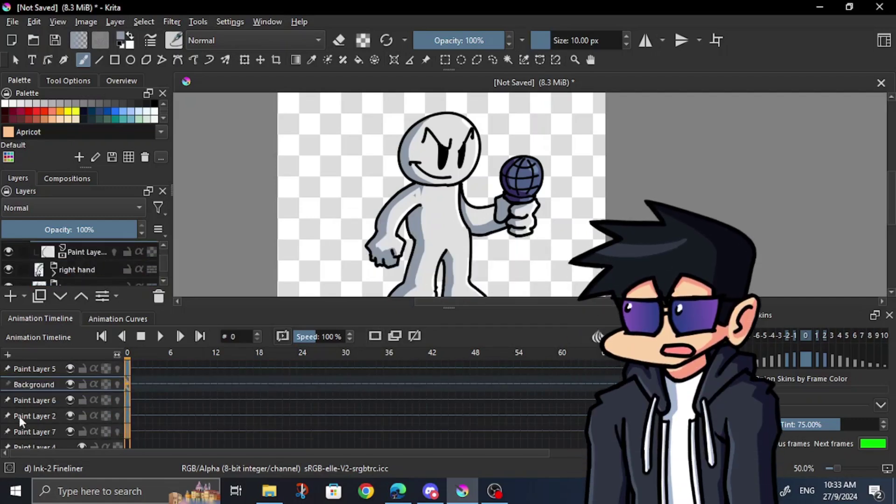
pyautogui.scroll(-3, 21, 421)
pyautogui.click(374, 337)
pyautogui.click(128, 421)
pyautogui.click(374, 337)
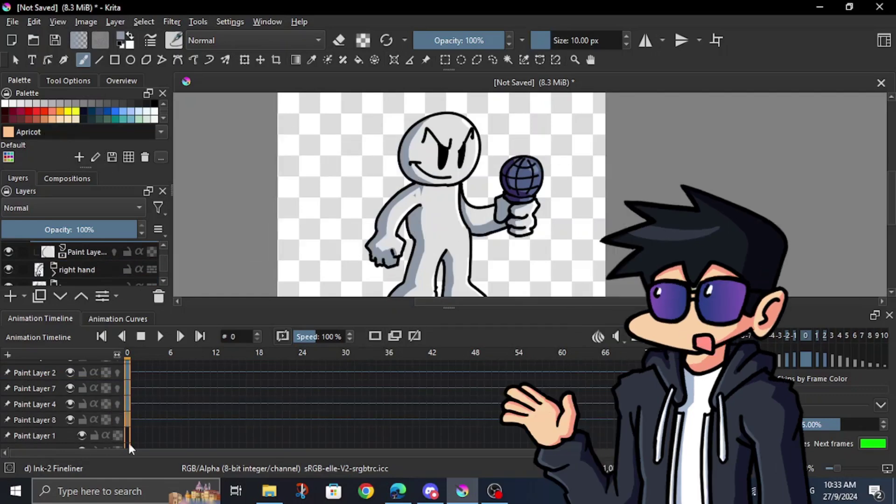
pyautogui.scroll(-3, 126, 441)
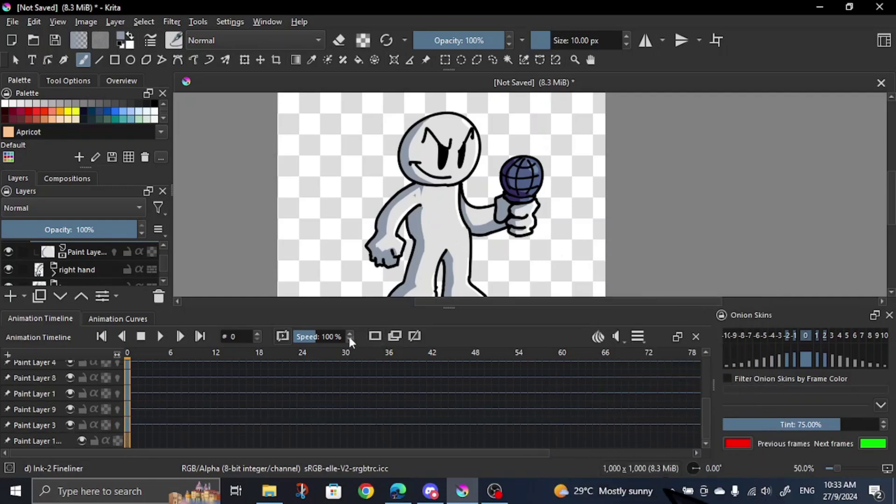
pyautogui.scroll(5, 100, 402)
pyautogui.scroll(-3, 87, 271)
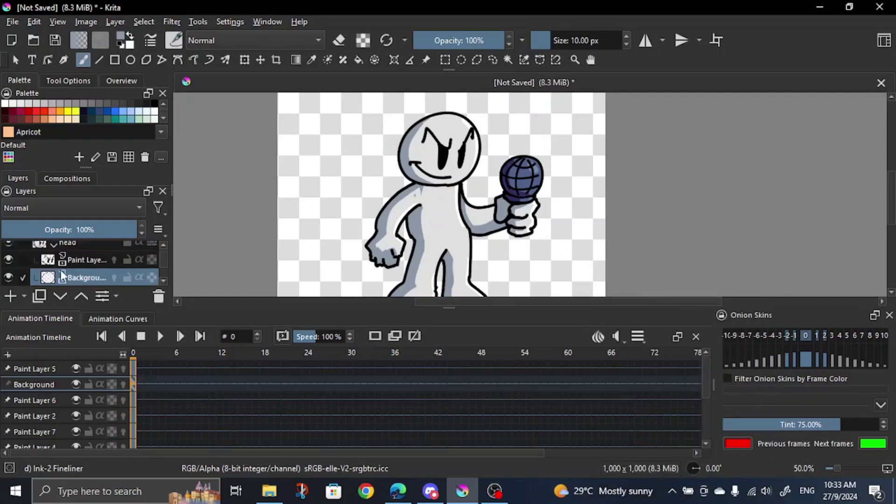
# Collapse the head group, select it as a whole and activate the Transform tool on it
pyautogui.scroll(1, 61, 273)
pyautogui.click(55, 253)
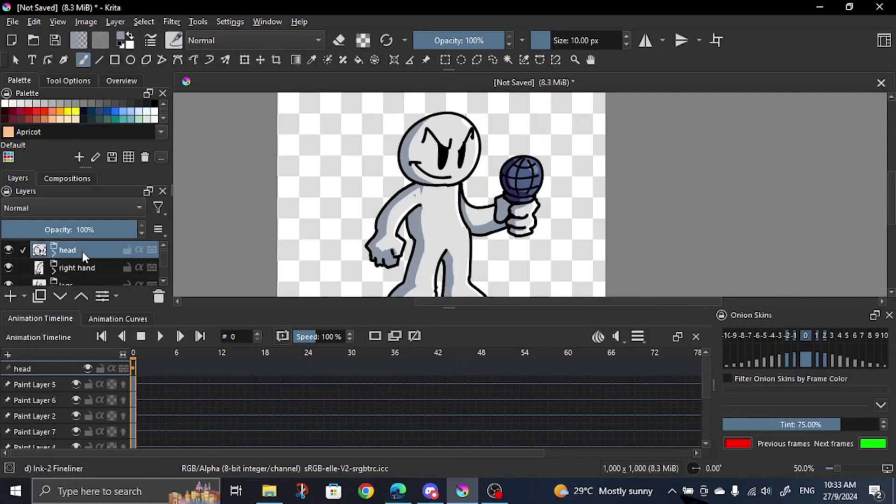
pyautogui.press('-')
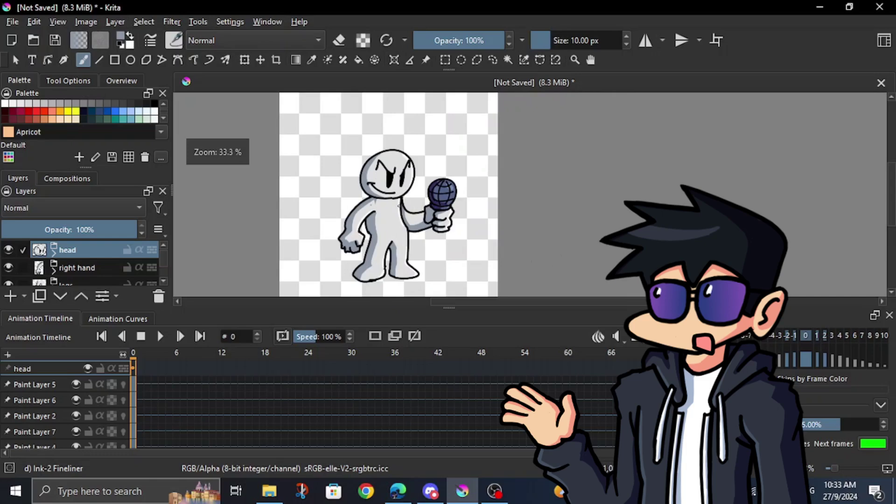
pyautogui.press('+')
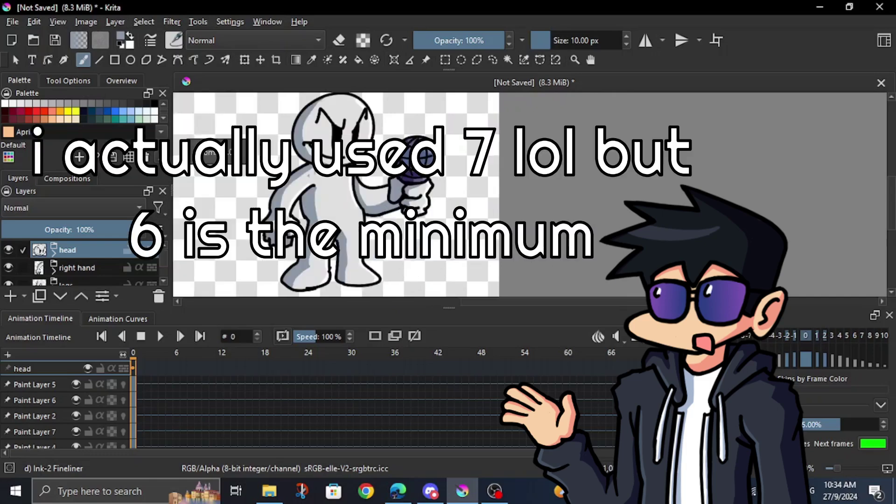
pyautogui.click(248, 61)
pyautogui.scroll(-2, 415, 205)
pyautogui.scroll(2, 334, 148)
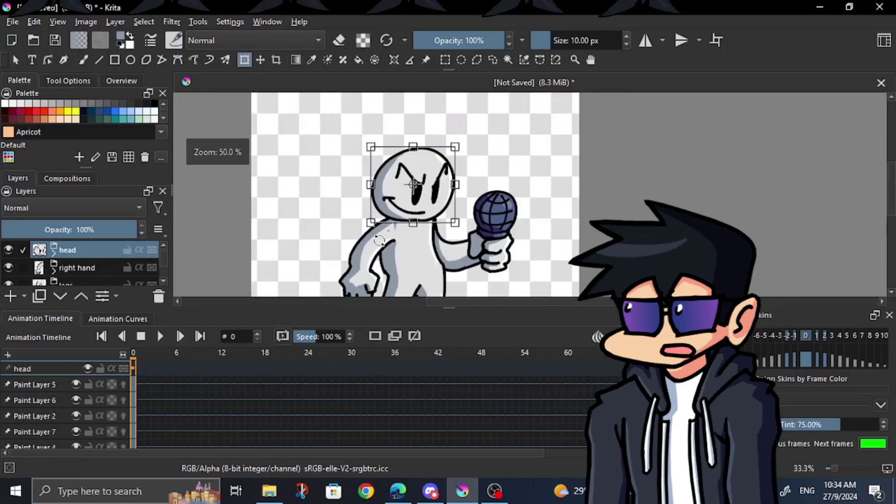
pyautogui.scroll(1, 472, 267)
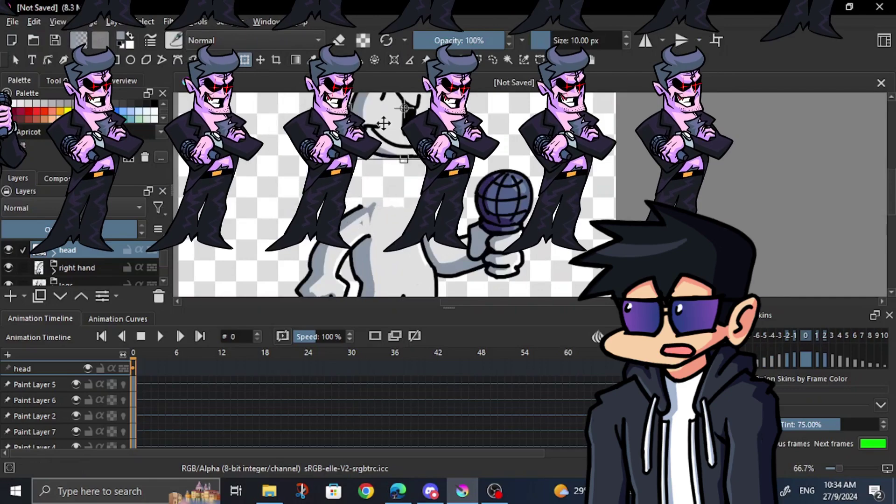
# At frame 1, tilt the head group slightly clockwise and nudge it down toward the torso
pyautogui.press('+')
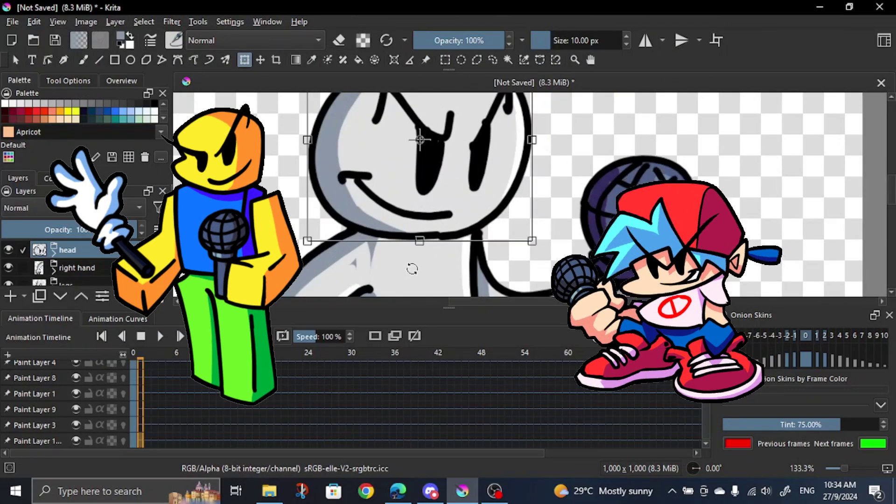
pyautogui.press('+')
pyautogui.moveTo(413, 244); pyautogui.dragTo(410, 239)
pyautogui.press('Return')
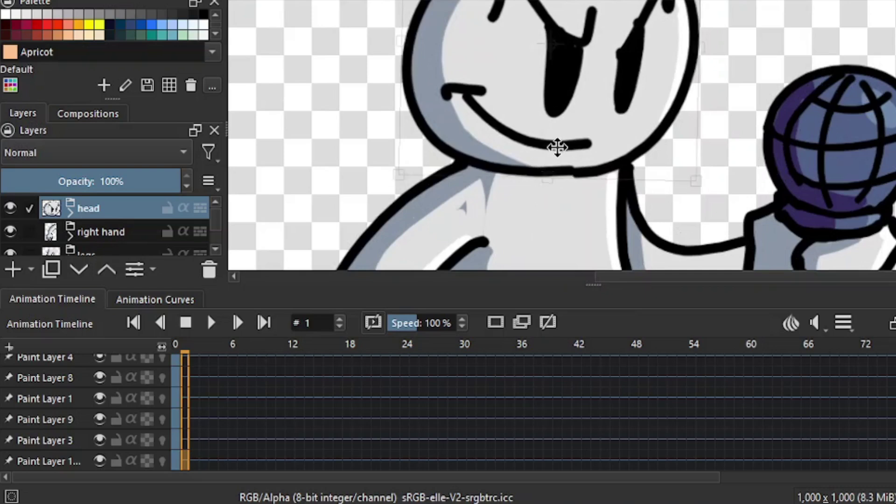
pyautogui.moveTo(559, 148); pyautogui.dragTo(563, 150)
pyautogui.hotkey('ctrl', 't')
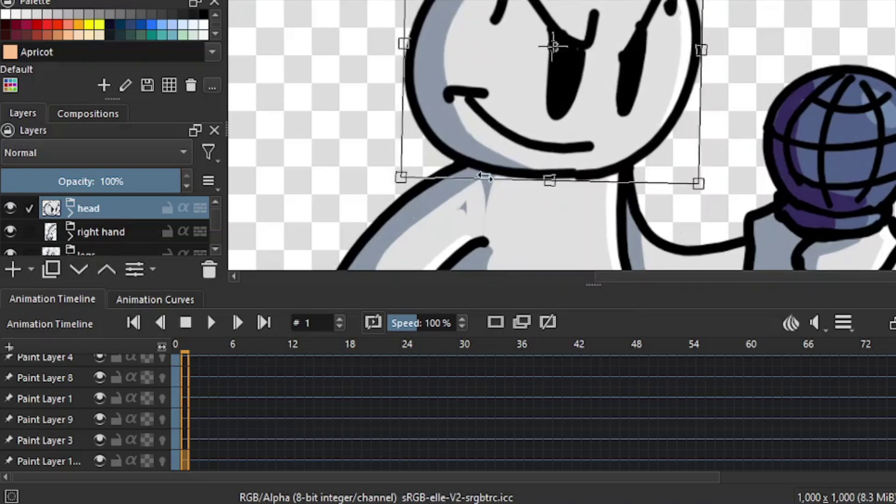
pyautogui.scroll(-1, 483, 173)
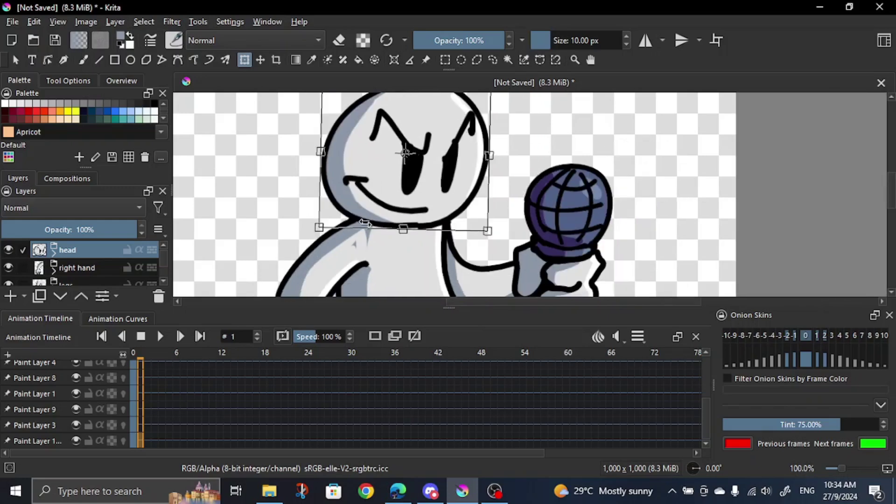
pyautogui.scroll(-1, 364, 221)
pyautogui.scroll(1, 368, 195)
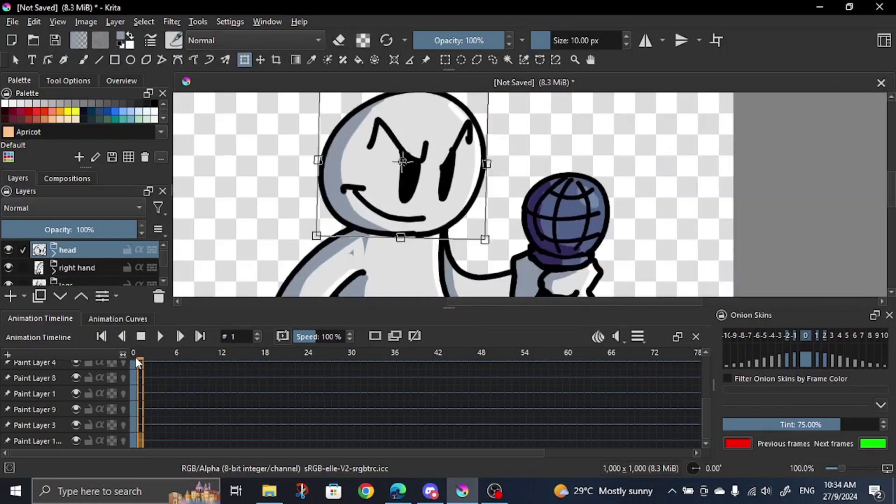
# Advance to frame 2, then lower the head group slightly with a small clockwise tilt and apply the transform
pyautogui.moveTo(135, 357); pyautogui.dragTo(140, 356)
pyautogui.press('.')
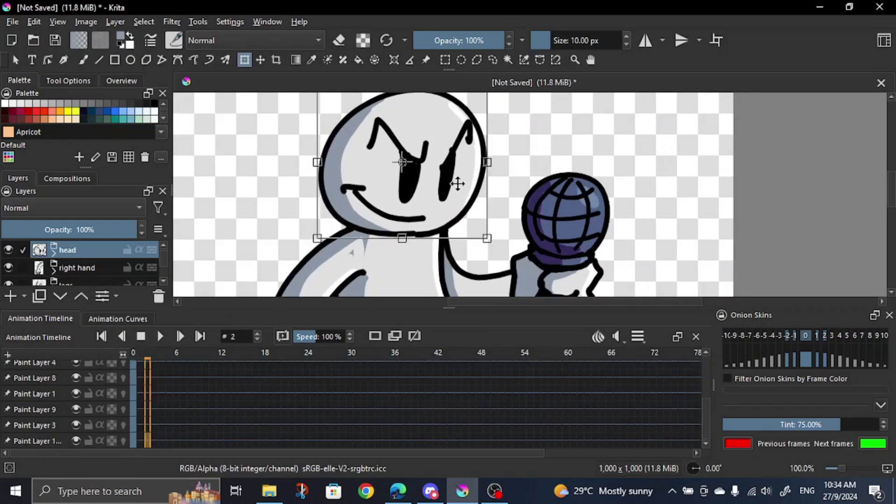
pyautogui.scroll(2, 396, 224)
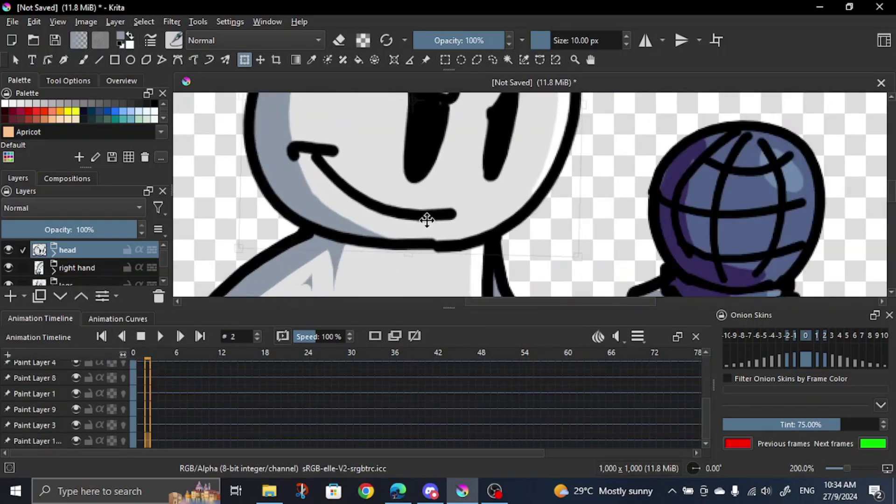
pyautogui.moveTo(427, 220); pyautogui.dragTo(427, 223)
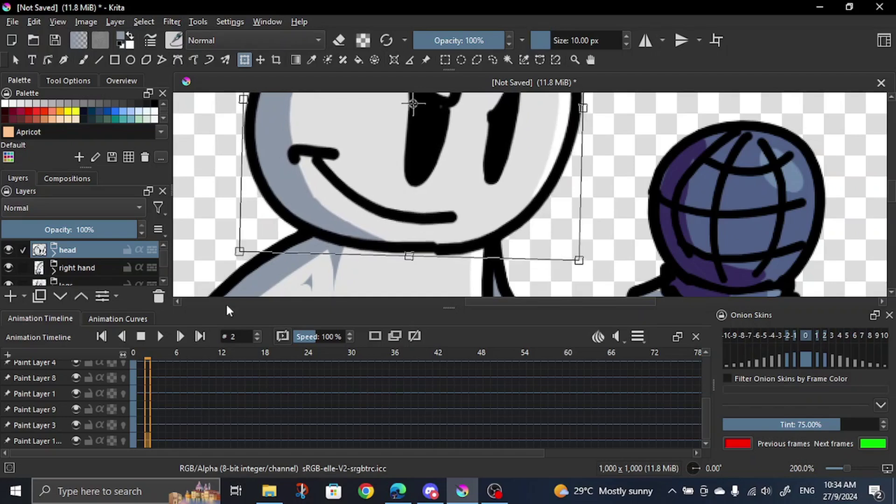
pyautogui.press('Return')
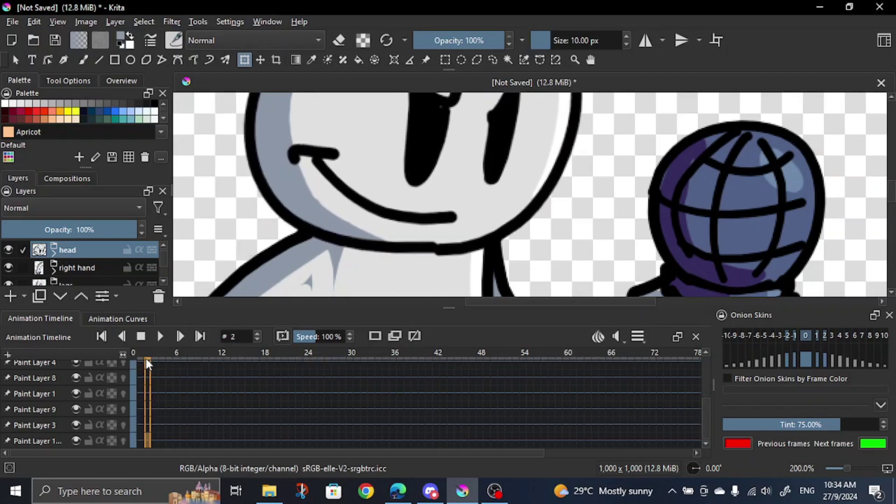
# At frame 3, lower and tilt the head group further clockwise, and scrub back through the frames to check the motion
pyautogui.click(155, 357)
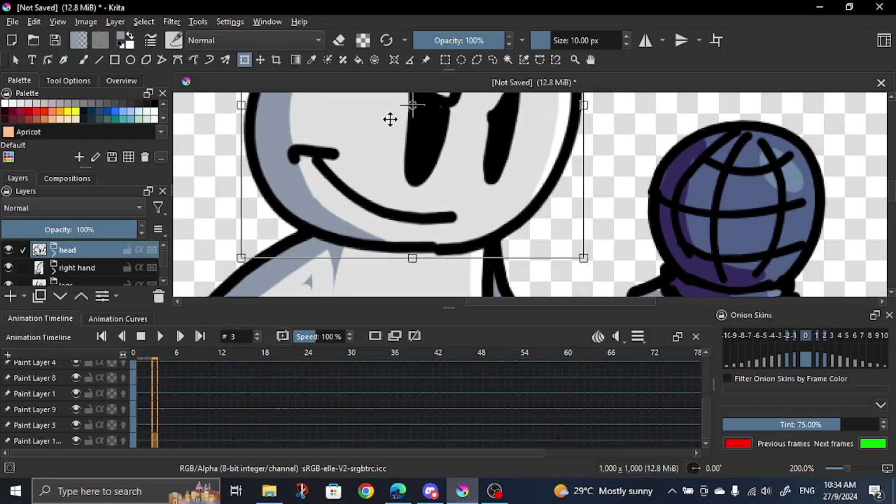
pyautogui.moveTo(420, 225); pyautogui.dragTo(426, 238)
pyautogui.scroll(-2, 422, 239)
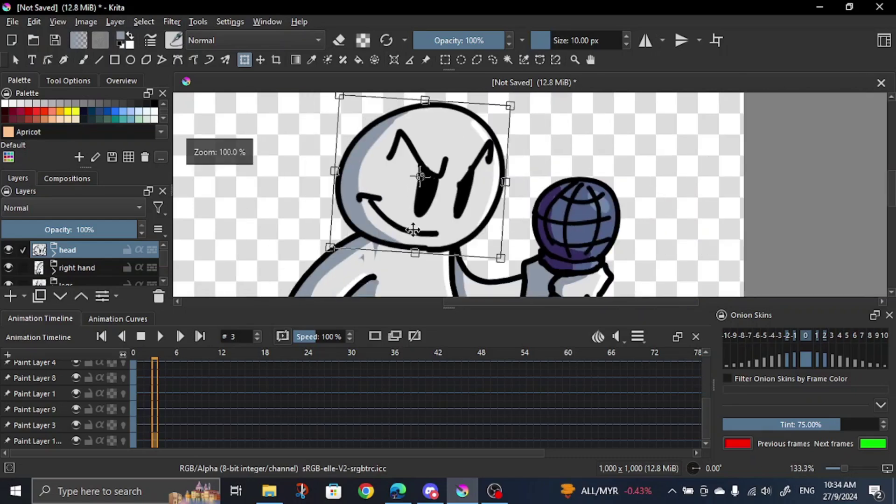
pyautogui.scroll(1, 411, 241)
pyautogui.press('Return')
pyautogui.click(411, 241)
pyautogui.scroll(1, 411, 241)
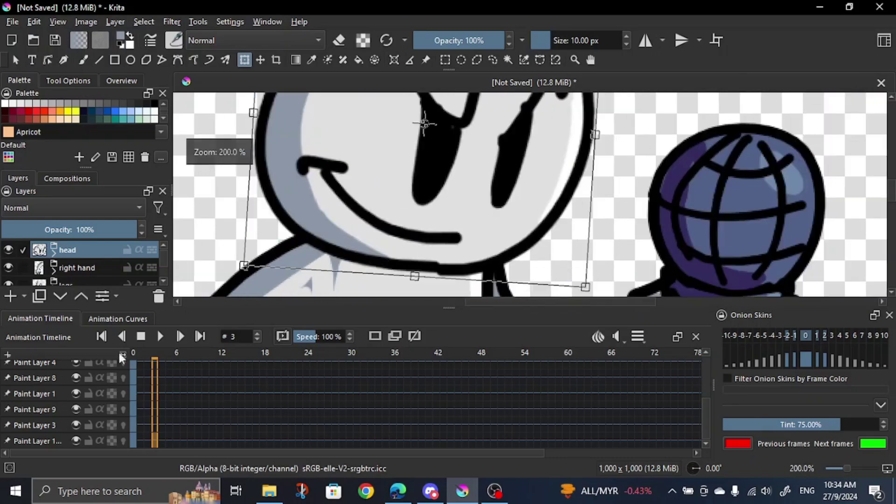
pyautogui.click(150, 354)
pyautogui.moveTo(150, 355)
pyautogui.mouseDown()
pyautogui.moveTo(142, 353)
pyautogui.moveTo(156, 355)
pyautogui.mouseUp()
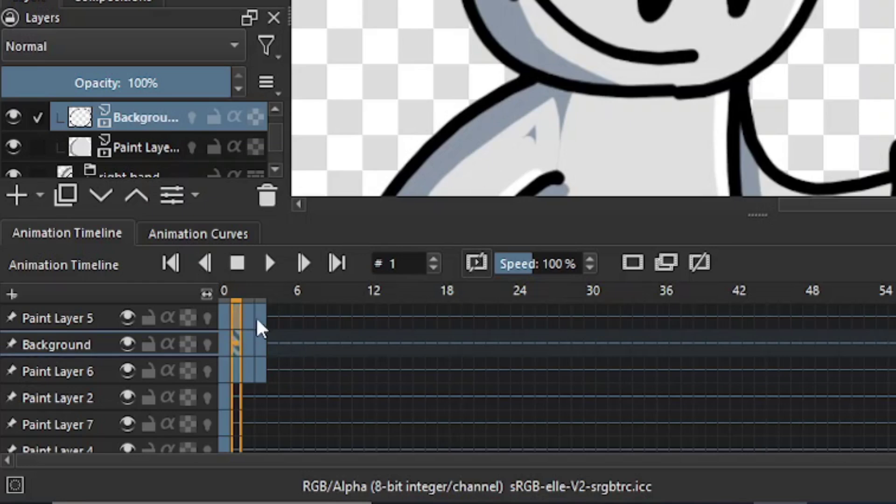
# Copy the three head layers' keyframes from frame 1 and paste them at frame 4
pyautogui.rightClick(236, 315)
pyautogui.click(307, 88)
pyautogui.rightClick(274, 325)
pyautogui.click(351, 145)
# Copy the three head layers' keyframes from frame 0 to frame 5, and scrub through the frames to check the head motion
pyautogui.click(222, 301)
pyautogui.rightClick(223, 309)
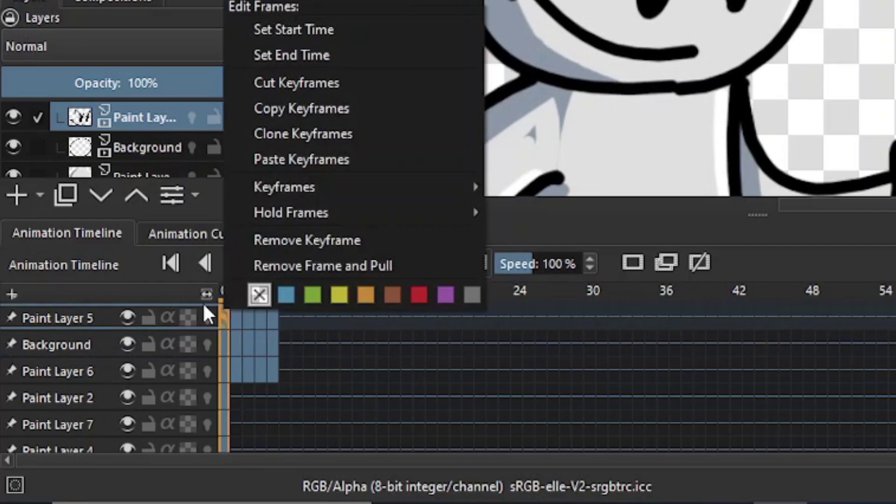
pyautogui.click(312, 107)
pyautogui.rightClick(286, 318)
pyautogui.click(336, 136)
pyautogui.click(225, 301)
pyautogui.moveTo(224, 322); pyautogui.dragTo(220, 373)
pyautogui.rightClick(224, 316)
pyautogui.click(290, 82)
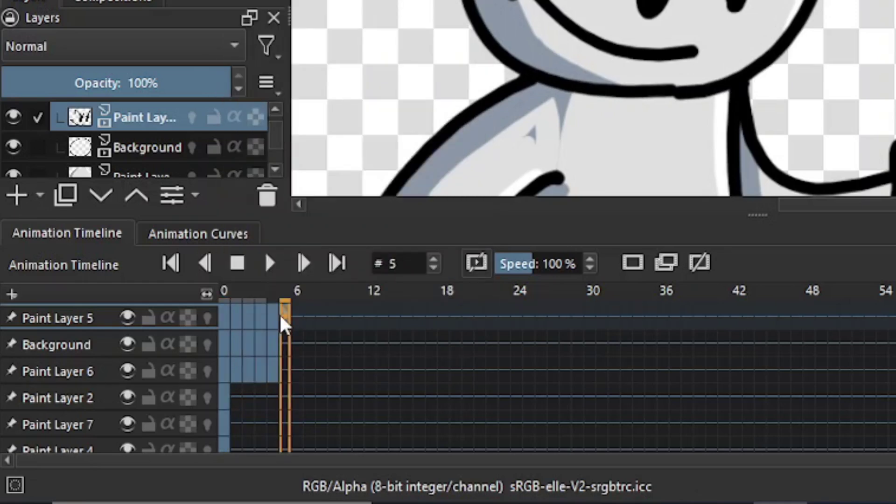
pyautogui.rightClick(283, 320)
pyautogui.click(356, 163)
pyautogui.moveTo(225, 300); pyautogui.dragTo(285, 303)
pyautogui.click(226, 296)
# Set the animation's clip end to frame 11 and play the animation
pyautogui.click(631, 338)
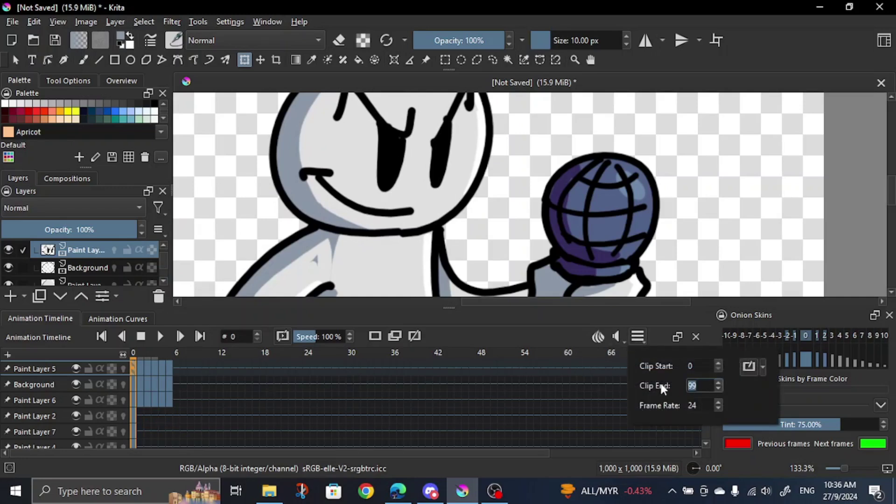
pyautogui.write('11')
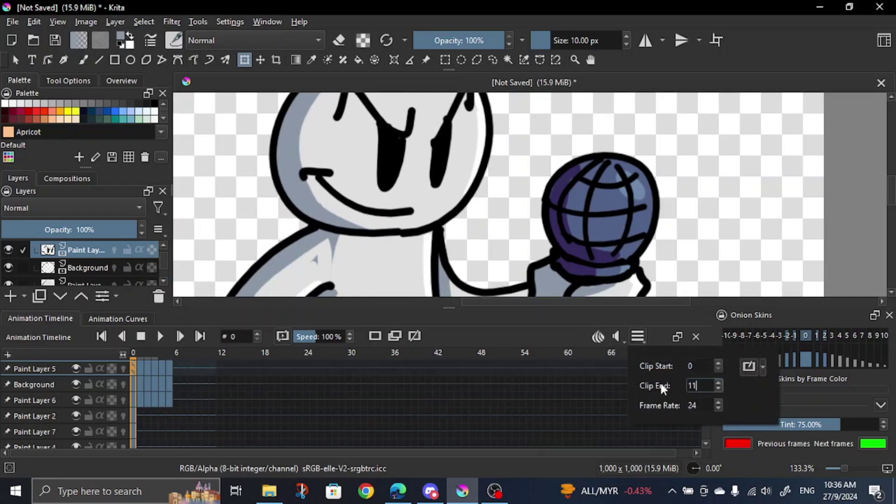
pyautogui.click(158, 336)
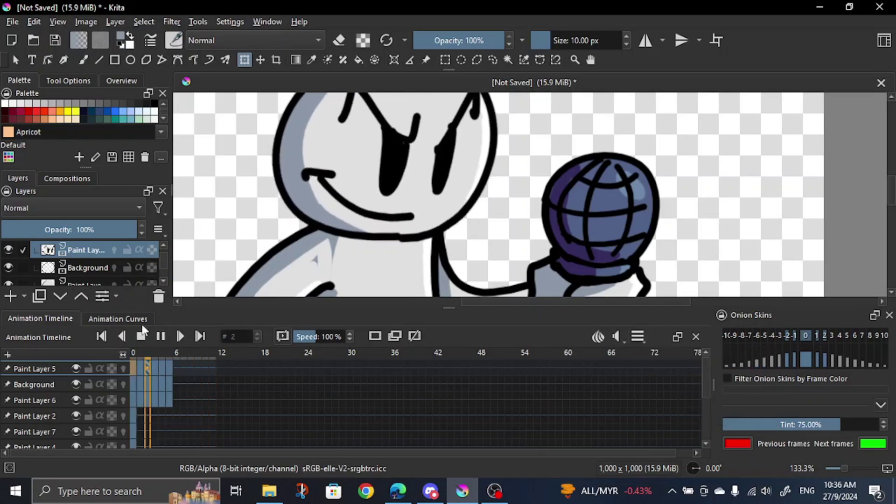
pyautogui.click(159, 341)
# Set the frame rate to 12 and play the head animation again to check its speed
pyautogui.click(638, 336)
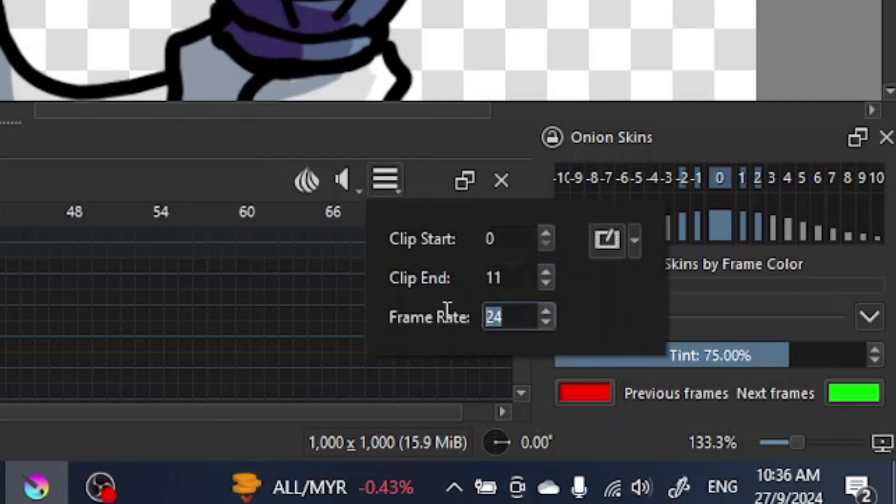
pyautogui.write('12')
pyautogui.click(206, 154)
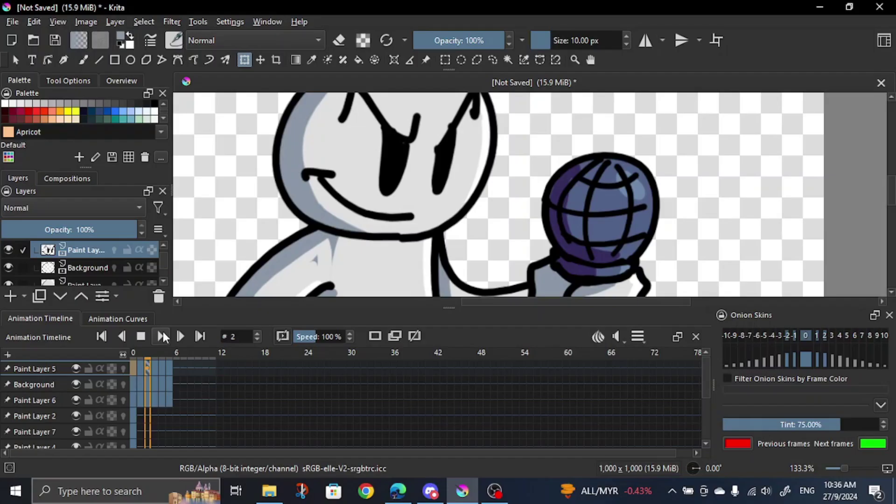
pyautogui.click(163, 337)
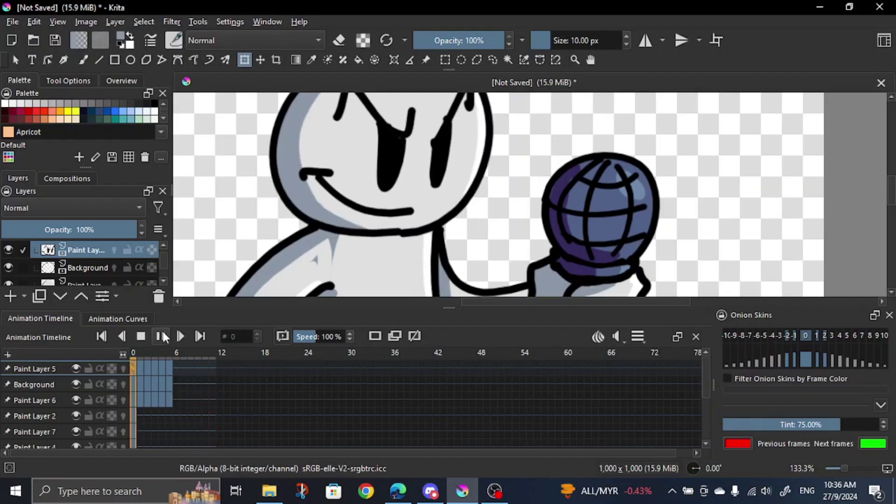
pyautogui.scroll(-3, 319, 173)
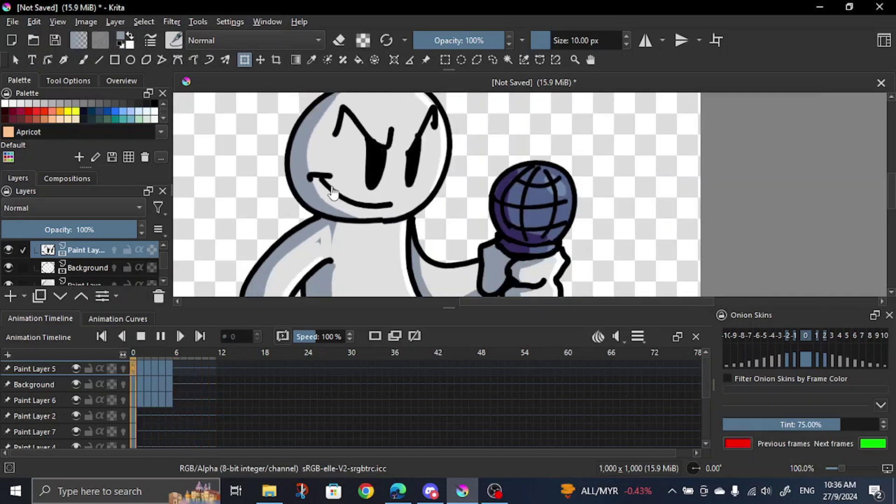
pyautogui.scroll(1, 319, 173)
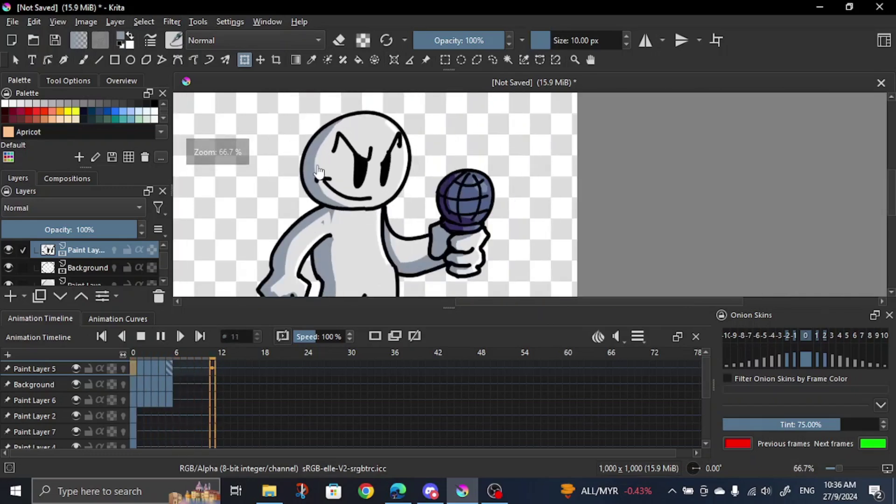
pyautogui.scroll(-1, 111, 268)
# Select the right hand group, advance to frame 2 and rotate the arm slightly with the Transform tool
pyautogui.click(111, 270)
pyautogui.moveTo(307, 246); pyautogui.dragTo(369, 177)
pyautogui.scroll(1, 368, 177)
pyautogui.click(183, 336)
pyautogui.click(184, 337)
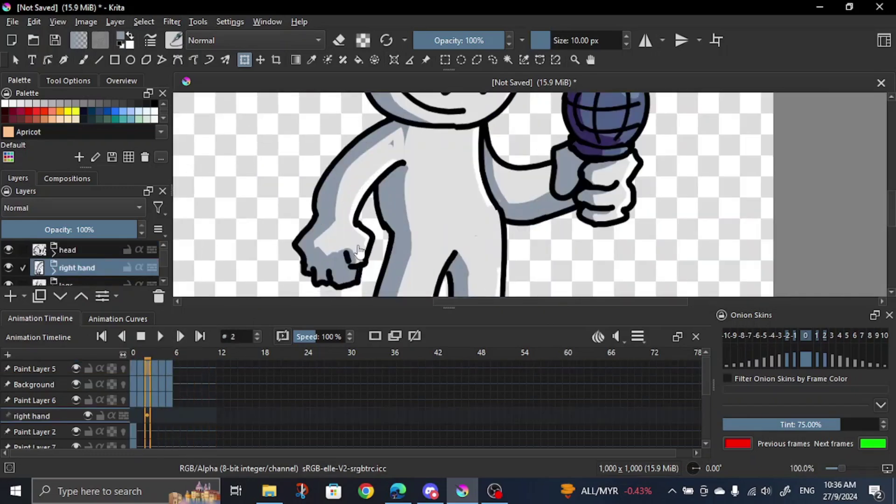
pyautogui.moveTo(358, 245); pyautogui.dragTo(320, 309)
pyautogui.moveTo(223, 217); pyautogui.dragTo(221, 222)
pyautogui.scroll(-2, 317, 216)
pyautogui.moveTo(316, 216); pyautogui.dragTo(329, 190)
pyautogui.scroll(1, 330, 193)
# Continue the right hand group's swing with slight transforms at frames 3 and 4
pyautogui.moveTo(149, 357)
pyautogui.mouseDown()
pyautogui.moveTo(133, 359)
pyautogui.moveTo(155, 360)
pyautogui.mouseUp()
pyautogui.scroll(2, 289, 187)
pyautogui.moveTo(252, 194); pyautogui.dragTo(253, 201)
pyautogui.moveTo(362, 209); pyautogui.dragTo(372, 214)
pyautogui.scroll(-3, 369, 208)
pyautogui.scroll(3, 270, 202)
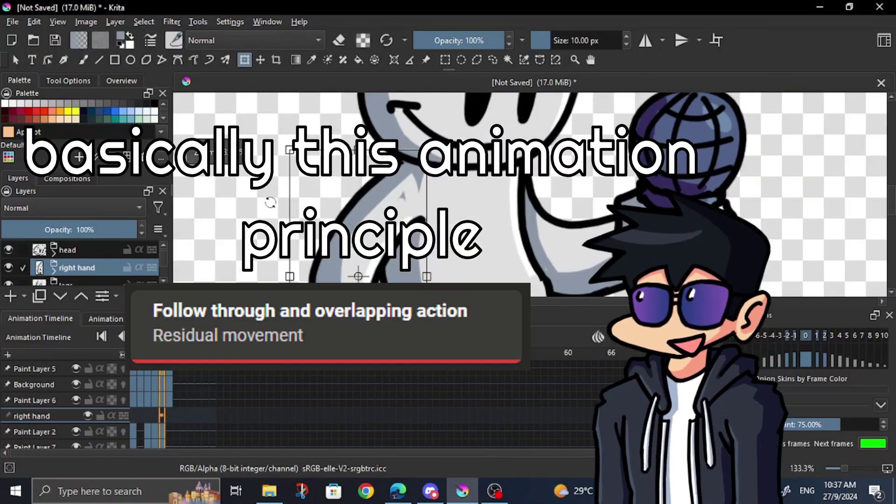
# Copy the right hand layers' keyframes from frame 2 and paste them at frame 5
pyautogui.scroll(-2, 373, 204)
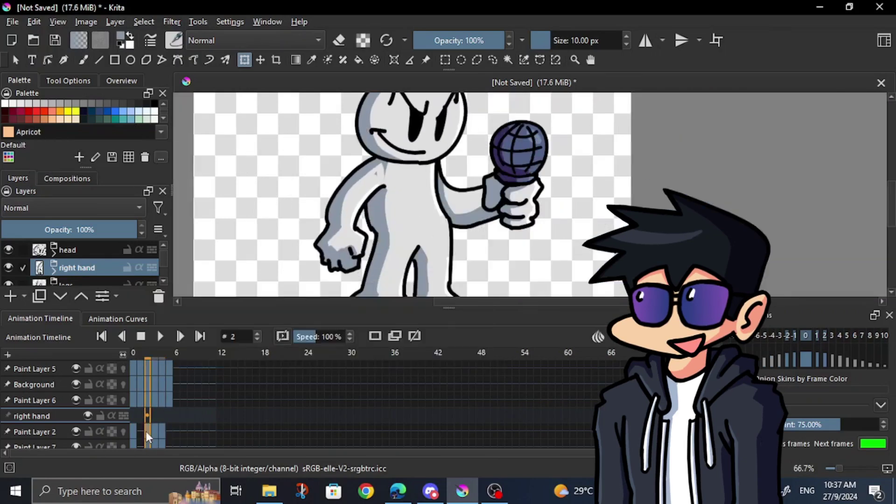
pyautogui.scroll(-1, 76, 434)
pyautogui.rightClick(147, 377)
pyautogui.click(194, 261)
pyautogui.click(168, 389)
pyautogui.rightClick(169, 389)
pyautogui.click(205, 330)
pyautogui.rightClick(168, 370)
pyautogui.click(196, 261)
# Copy the right hand layers' keyframes from frame 0 to frame 6 and play the animation
pyautogui.rightClick(135, 373)
pyautogui.click(175, 236)
pyautogui.scroll(1, 116, 397)
pyautogui.click(175, 416)
pyautogui.rightClick(175, 416)
pyautogui.click(200, 309)
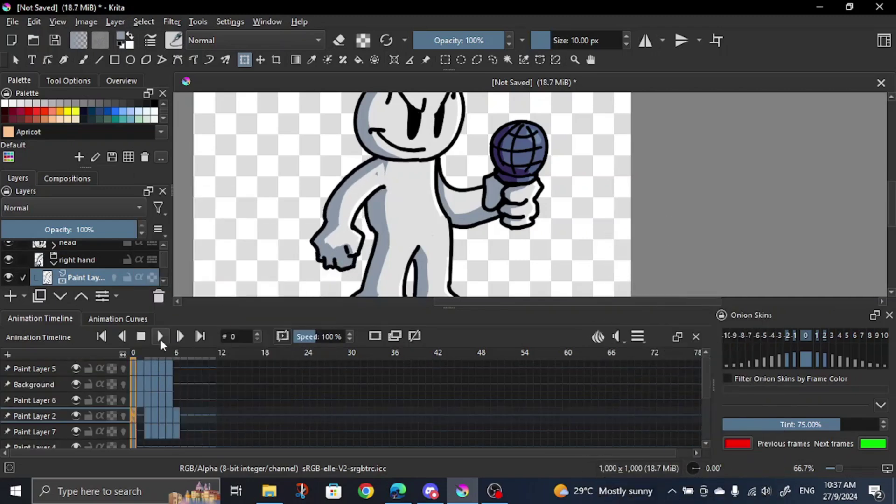
pyautogui.click(160, 342)
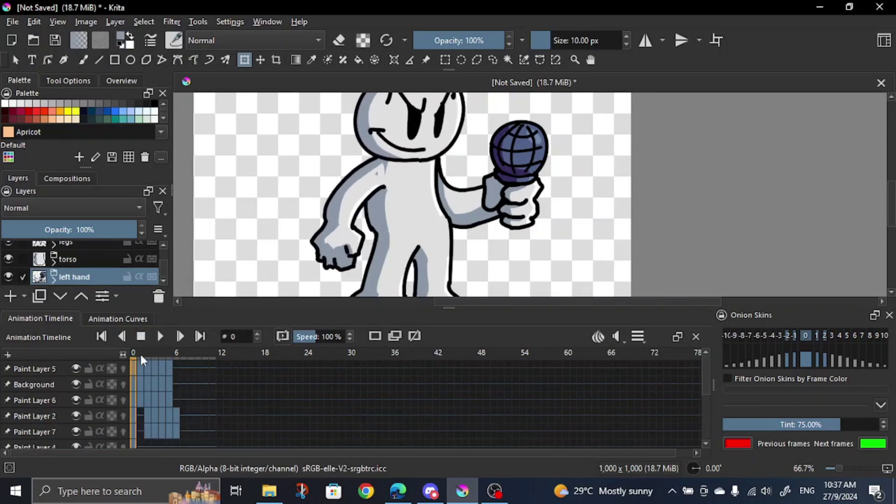
# Rotate and nudge the left hand group with the microphone slightly at frames 2, 3 and 4
pyautogui.click(147, 356)
pyautogui.scroll(1, 497, 183)
pyautogui.click(497, 183)
pyautogui.moveTo(480, 270); pyautogui.dragTo(489, 269)
pyautogui.moveTo(466, 217); pyautogui.dragTo(464, 215)
pyautogui.click(156, 364)
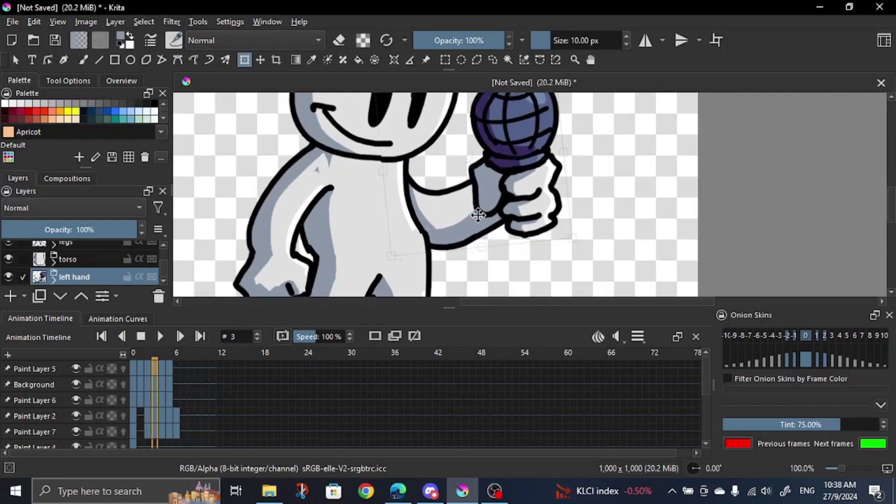
pyautogui.click(163, 363)
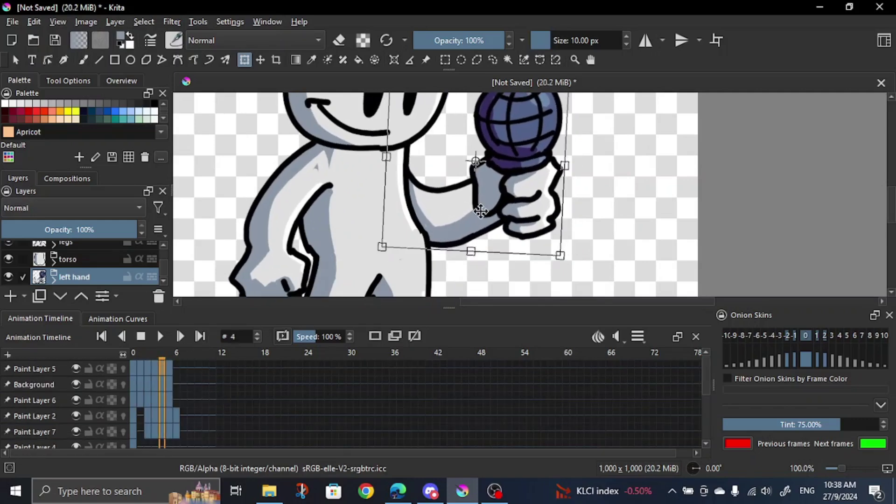
# Copy the left hand layers' keyframes from frame 2 to frame 5 and from frame 0 to frame 6
pyautogui.scroll(-3, 150, 422)
pyautogui.click(146, 430)
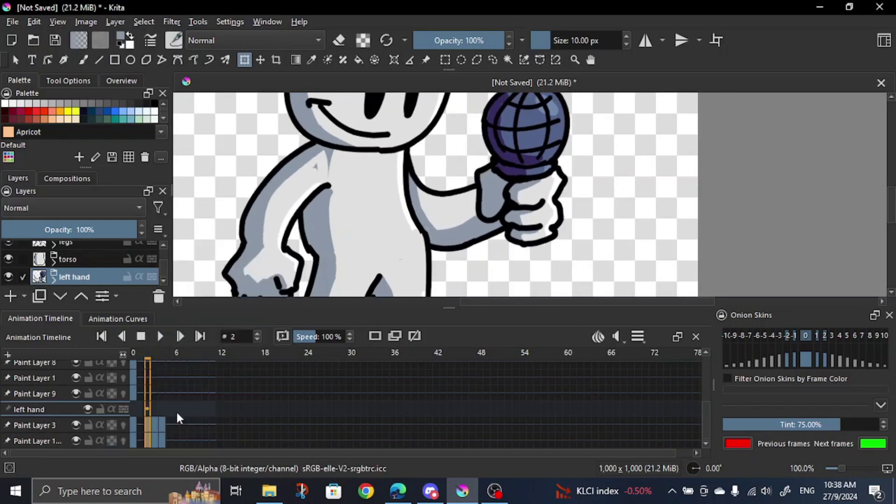
pyautogui.click(133, 423)
pyautogui.click(176, 424)
pyautogui.hotkey('ctrl', 'v')
# Return to frame 0 and play the animation to check the combined head and arm motion
pyautogui.click(136, 356)
pyautogui.scroll(-2, 238, 250)
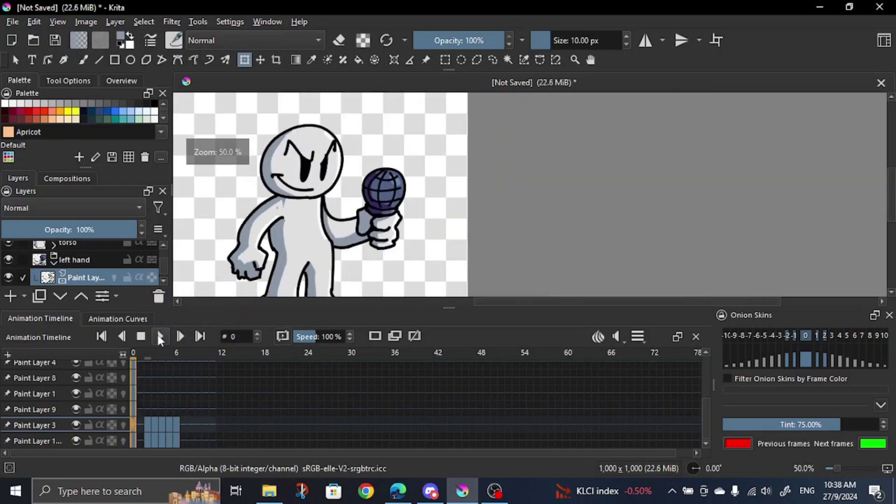
pyautogui.click(160, 336)
pyautogui.scroll(1, 339, 171)
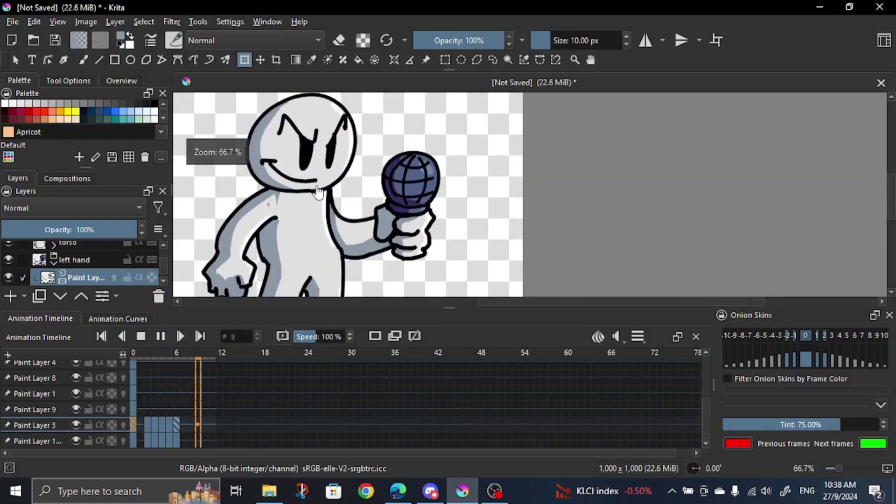
pyautogui.scroll(-1, 338, 172)
pyautogui.scroll(1, 338, 171)
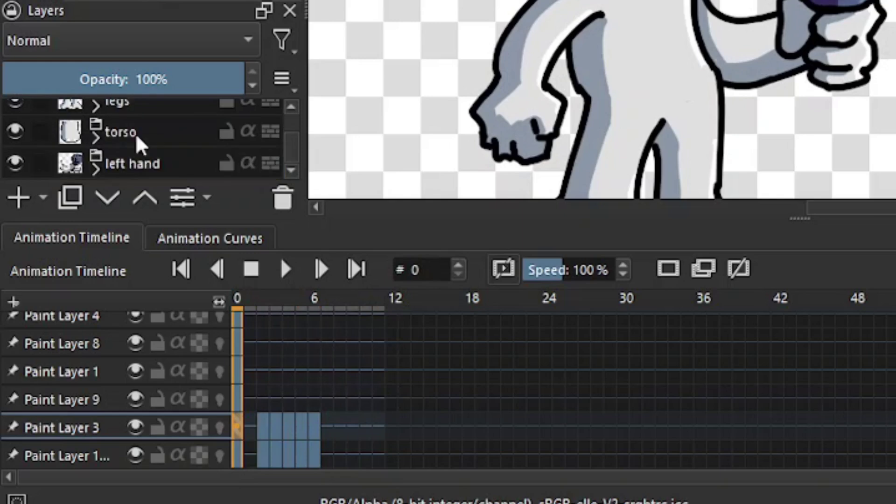
# Select all body-part groups from head down to left hand and combine them into one parent group
pyautogui.scroll(2, 136, 135)
pyautogui.click(145, 171)
pyautogui.scroll(-2, 144, 159)
pyautogui.moveTo(525, 14); pyautogui.dragTo(603, 13)
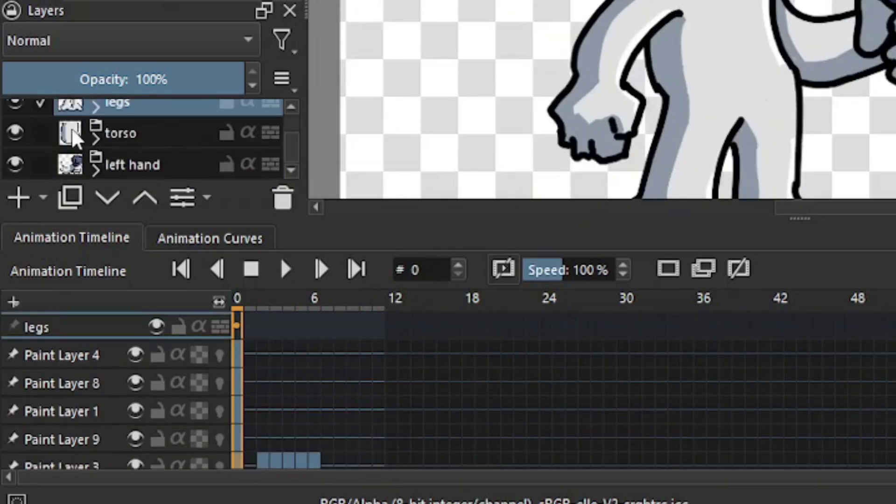
pyautogui.scroll(2, 73, 128)
pyautogui.click(135, 116)
pyautogui.scroll(-2, 153, 161)
pyautogui.keyDown('shift'); pyautogui.click(153, 160); pyautogui.keyUp('shift')
pyautogui.scroll(2, 153, 161)
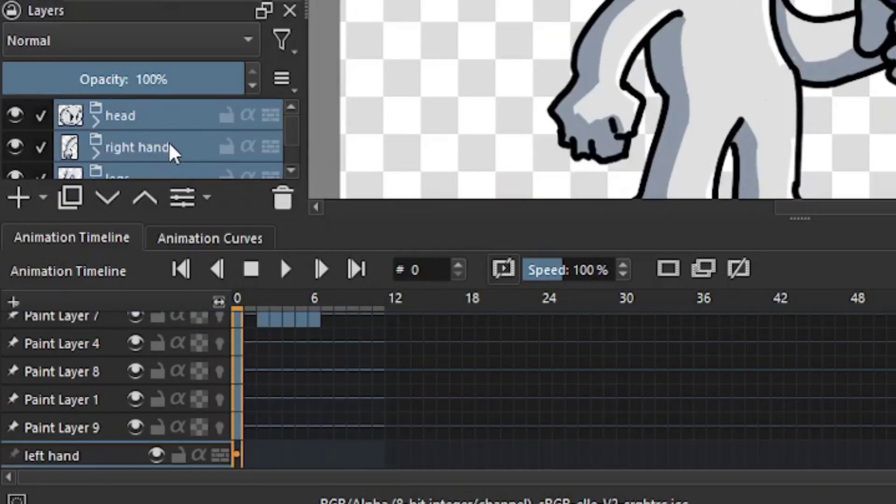
pyautogui.hotkey('ctrl', 'g')
pyautogui.scroll(-2, 158, 133)
pyautogui.scroll(2, 156, 117)
# Rename the new parent group as blob
pyautogui.doubleClick(158, 116)
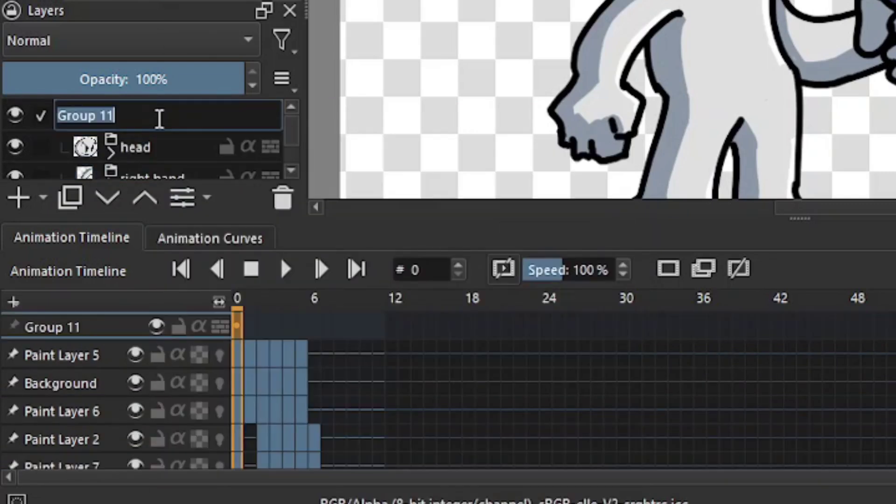
pyautogui.write('bl')
pyautogui.write('ob')
pyautogui.press('Return')
# At frame 3, squash the whole blob group slightly and widen it with the Transform tool, and play the animation
pyautogui.click(262, 312)
pyautogui.click(275, 316)
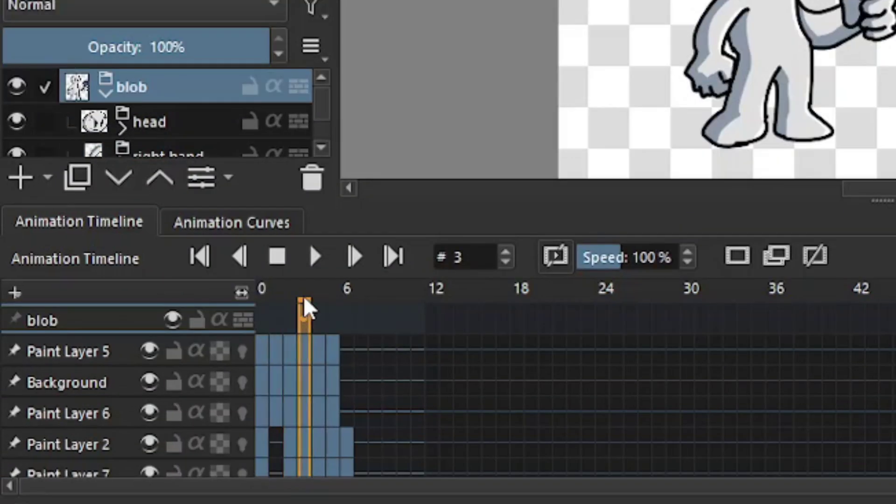
pyautogui.scroll(1, 516, 208)
pyautogui.scroll(-1, 460, 238)
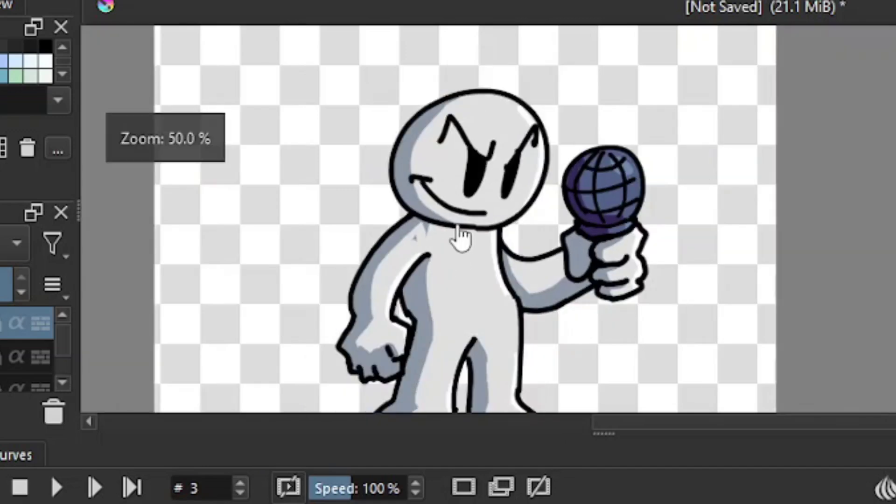
pyautogui.hotkey('ctrl', 't')
pyautogui.scroll(2, 487, 71)
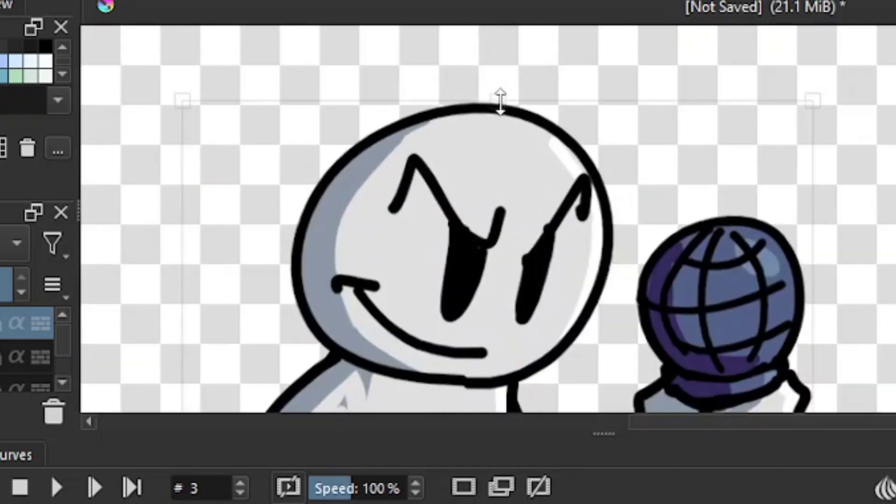
pyautogui.scroll(-1, 510, 93)
pyautogui.scroll(-1, 510, 64)
pyautogui.scroll(1, 504, 200)
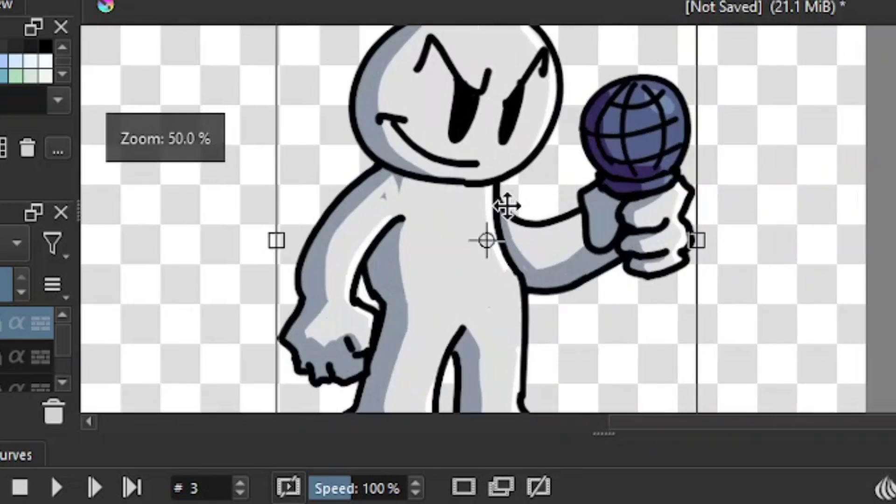
pyautogui.moveTo(696, 241); pyautogui.dragTo(704, 239)
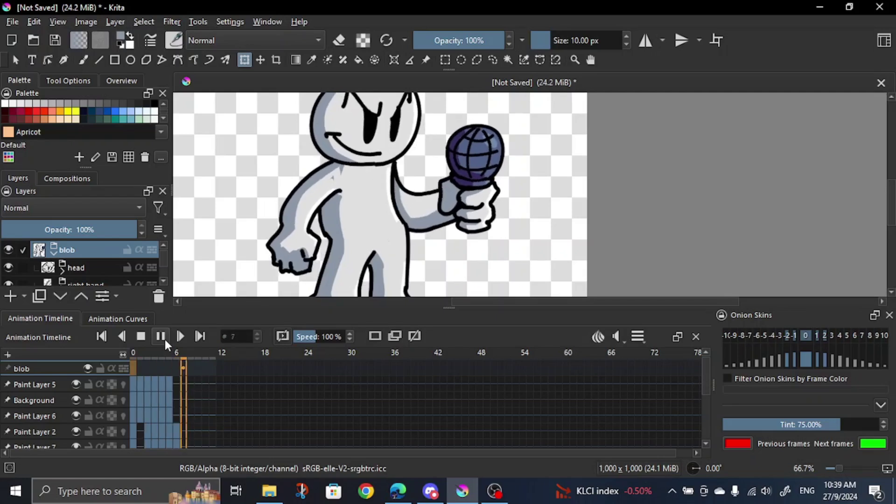
pyautogui.click(165, 340)
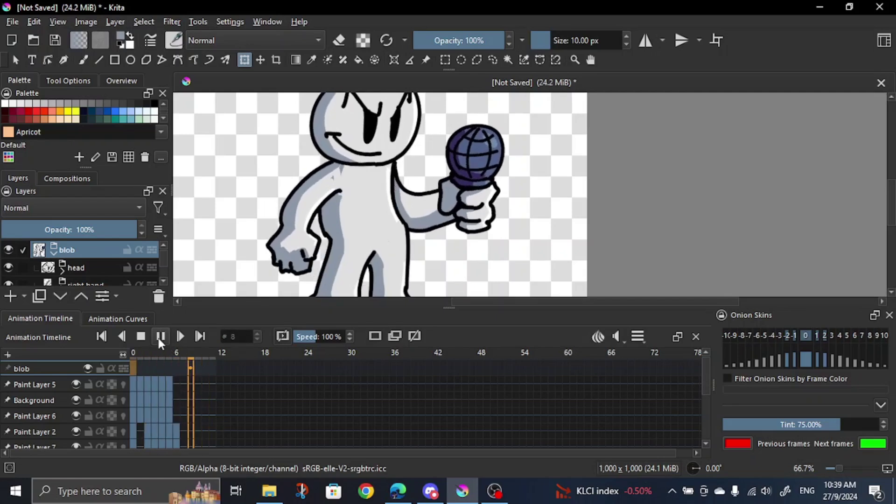
pyautogui.click(160, 337)
# Expand the legs group and copy the legs' keyframes from frame 0 to frame 5
pyautogui.scroll(-2, 90, 271)
pyautogui.click(86, 262)
pyautogui.scroll(-2, 65, 393)
pyautogui.click(63, 262)
pyautogui.click(93, 276)
pyautogui.scroll(-2, 93, 270)
pyautogui.click(93, 261)
pyautogui.rightClick(133, 366)
pyautogui.click(205, 228)
pyautogui.rightClick(177, 366)
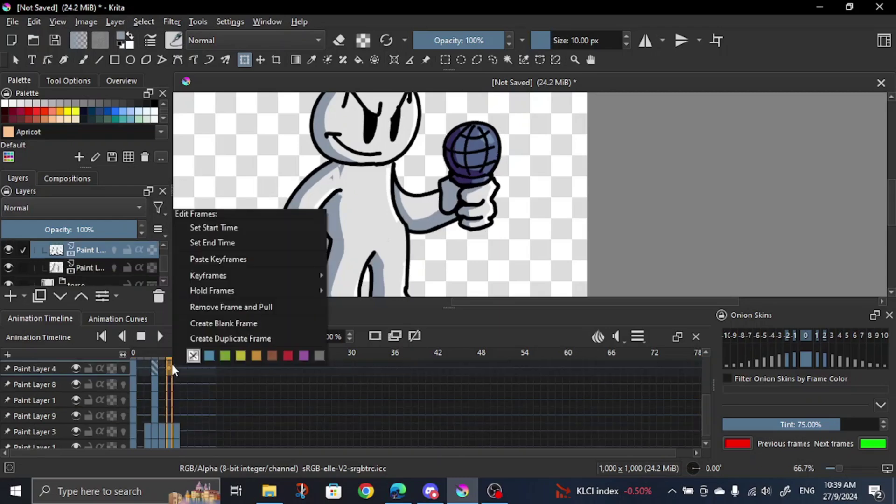
pyautogui.click(206, 260)
# At frame 4, lower the blob group's top edge and widen it slightly, compare it with frame 3 and apply the transform
pyautogui.moveTo(169, 358)
pyautogui.mouseDown()
pyautogui.moveTo(154, 358)
pyautogui.moveTo(165, 360)
pyautogui.mouseUp()
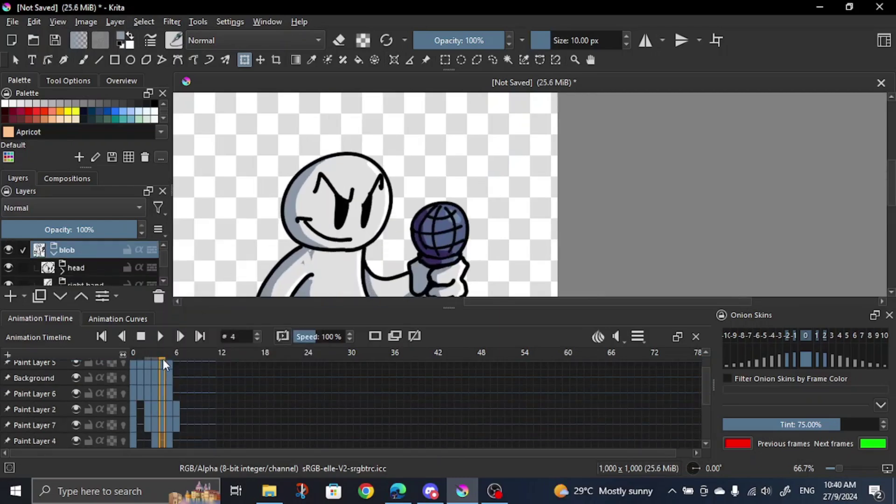
pyautogui.click(350, 156)
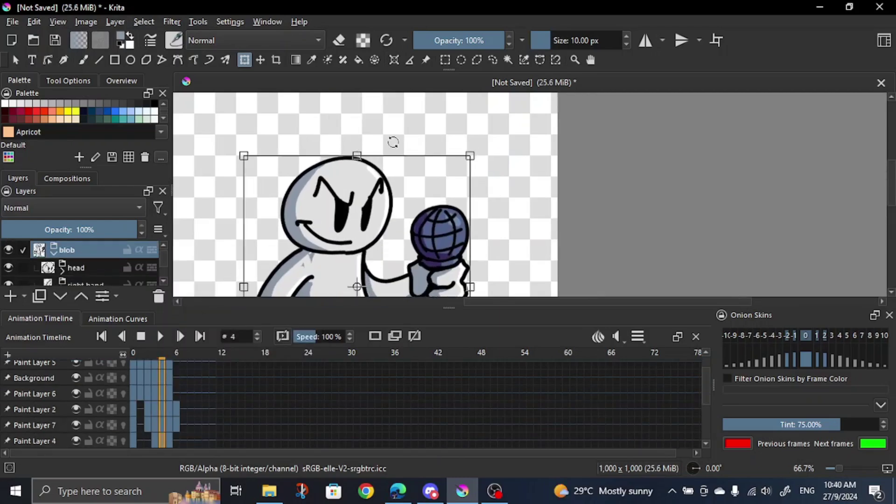
pyautogui.scroll(-2, 387, 140)
pyautogui.scroll(2, 420, 210)
pyautogui.moveTo(462, 222); pyautogui.dragTo(465, 222)
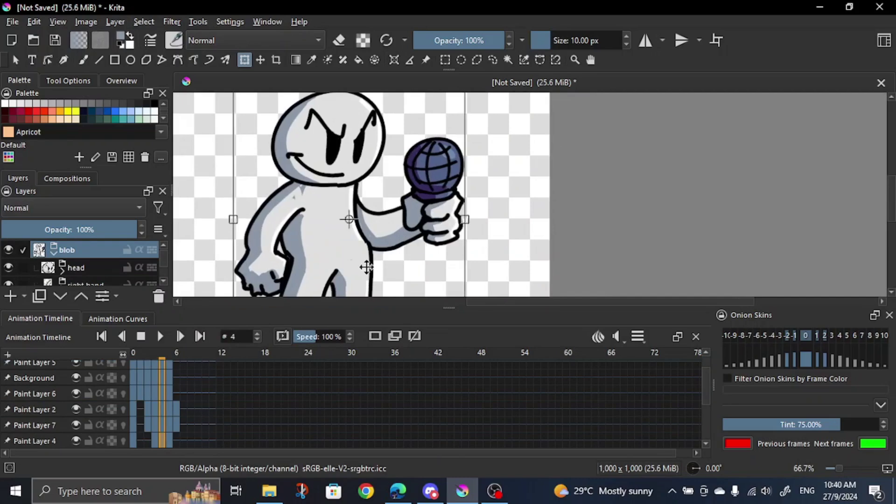
pyautogui.moveTo(154, 358); pyautogui.dragTo(161, 360)
pyautogui.click(455, 214)
pyautogui.press('Return')
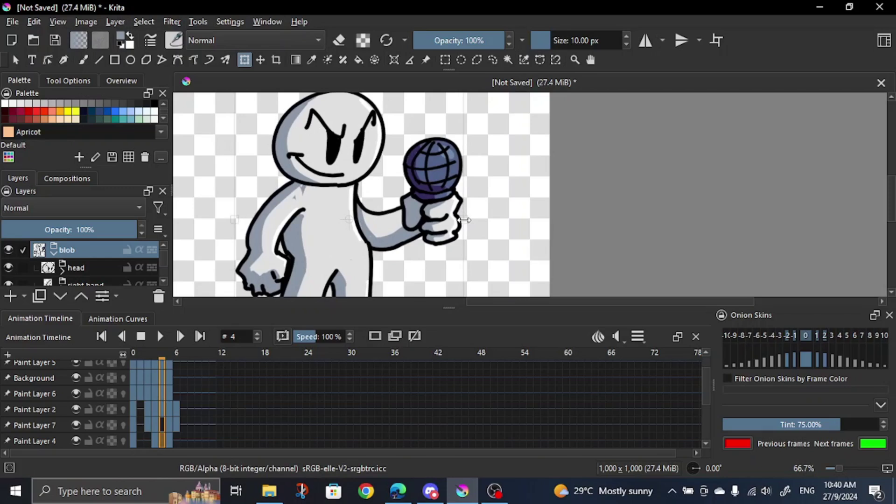
# Copy the blob group's keyframes from frame 0 and paste them at frame 11
pyautogui.click(131, 355)
pyautogui.click(157, 340)
pyautogui.scroll(-1, 264, 224)
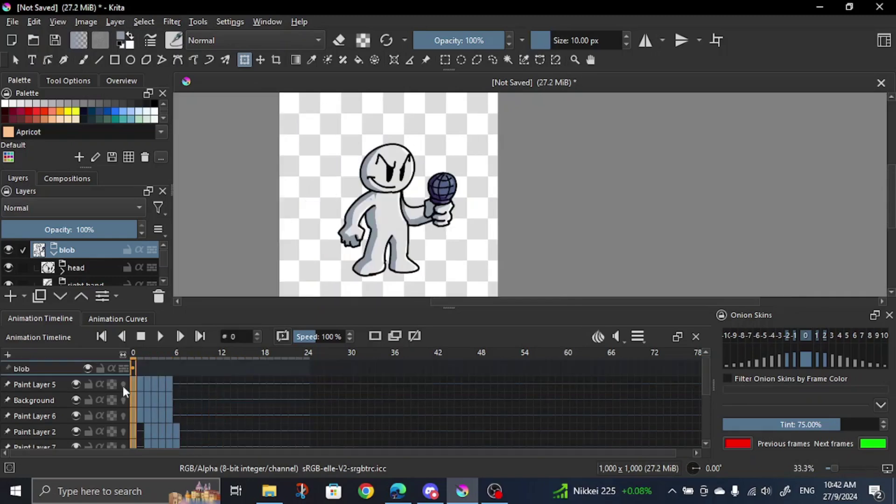
pyautogui.rightClick(136, 380)
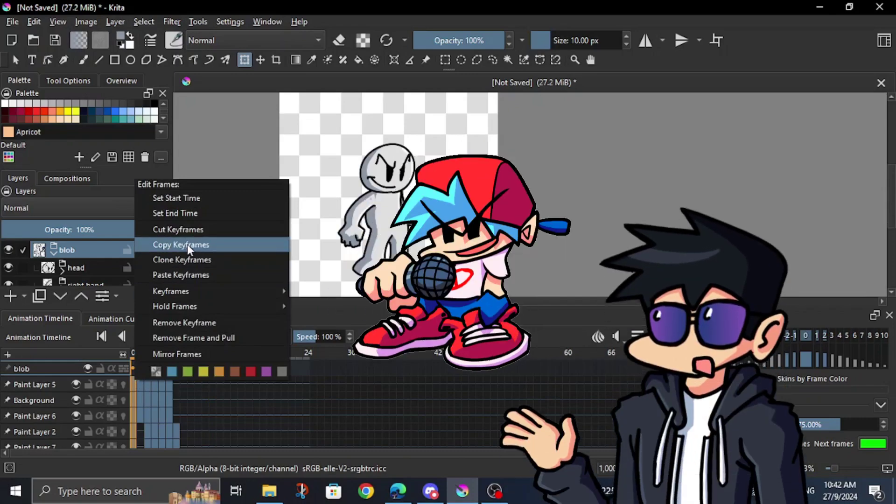
pyautogui.click(187, 245)
pyautogui.click(198, 384)
pyautogui.click(213, 381)
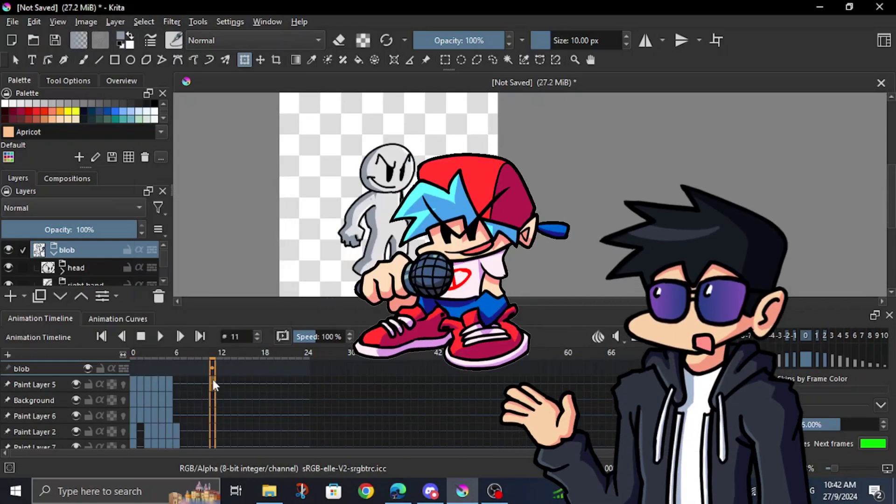
pyautogui.rightClick(213, 380)
pyautogui.click(259, 277)
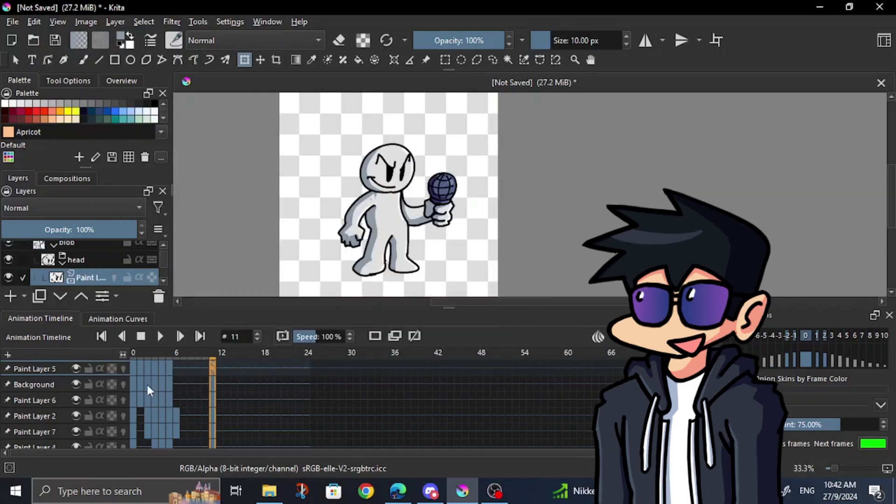
# At frame 11, erase the smile on the head's line layer and draw an open, slanted mouth in black
pyautogui.moveTo(205, 354); pyautogui.dragTo(175, 354)
pyautogui.click(216, 353)
pyautogui.click(76, 260)
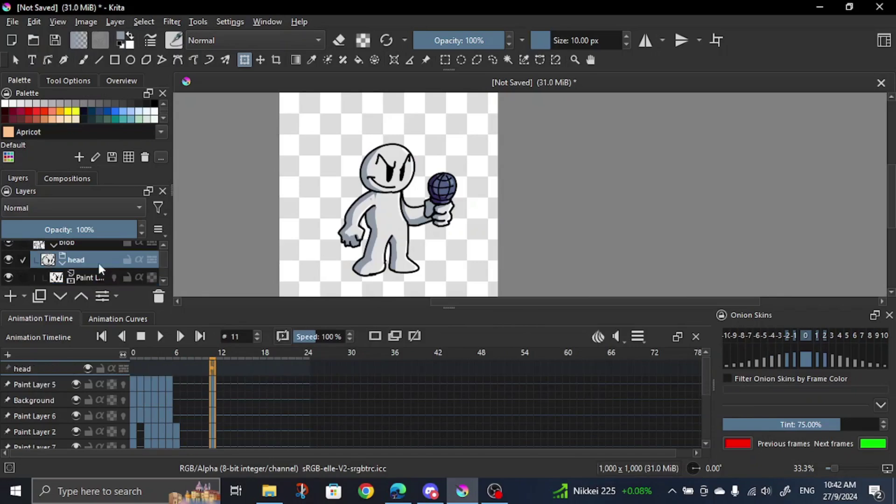
pyautogui.scroll(4, 391, 174)
pyautogui.click(93, 278)
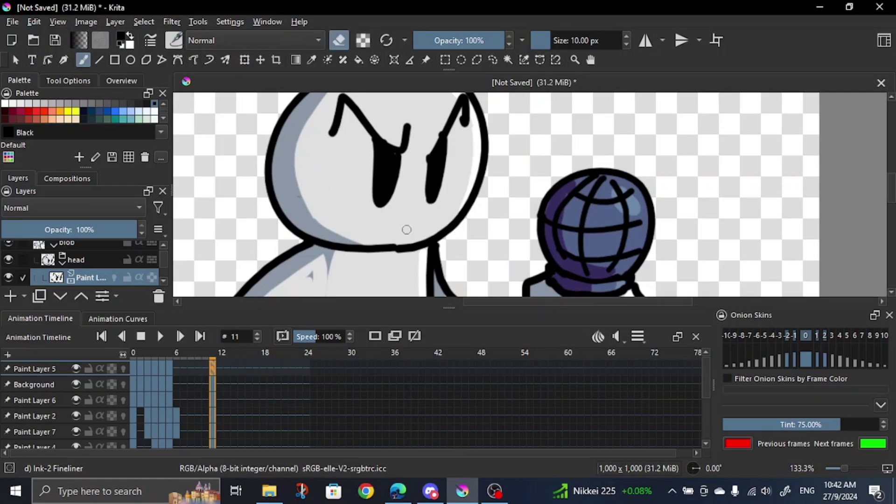
pyautogui.press('+')
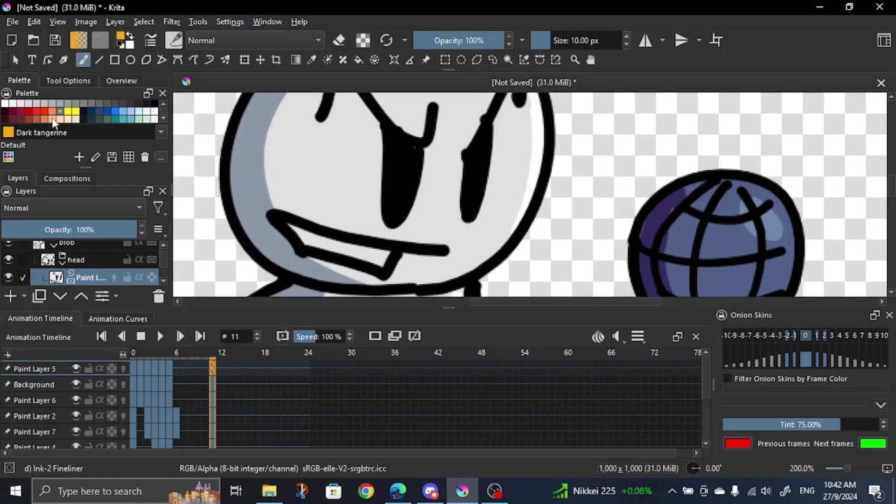
# Fill the inside of the open mouth with Salmon on the head's colour layer
pyautogui.click(93, 269)
pyautogui.click(377, 258)
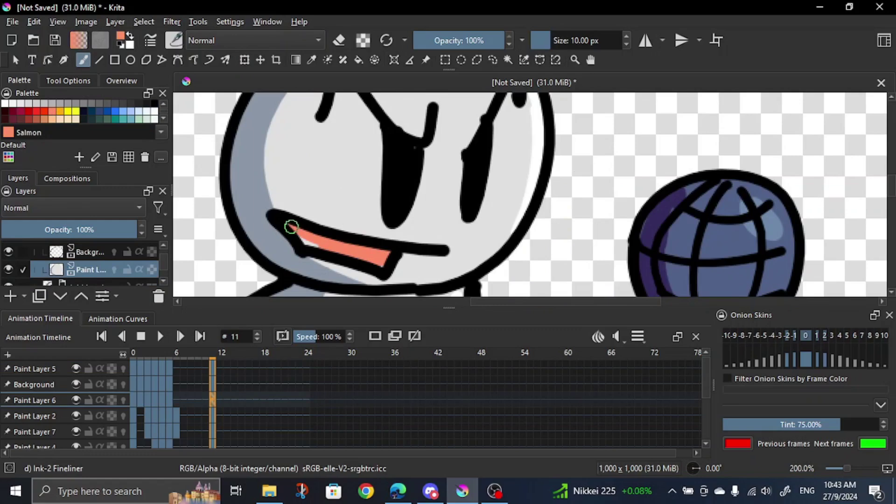
pyautogui.scroll(-3, 388, 208)
pyautogui.scroll(1, 387, 208)
pyautogui.scroll(1, 60, 275)
# Reshape the bottoms of both eyes with short black strokes on the line layer and erase the excess
pyautogui.click(87, 275)
pyautogui.press('+')
pyautogui.press('+')
pyautogui.press('e')
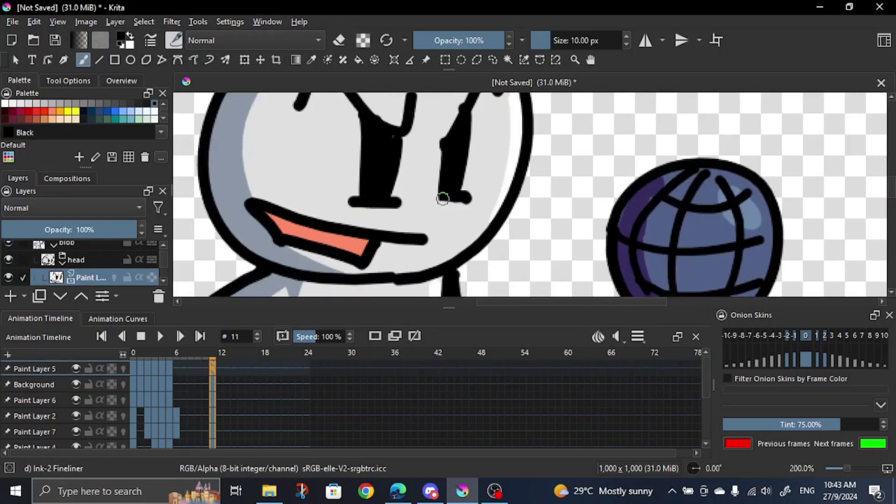
pyautogui.press('-')
pyautogui.press('+')
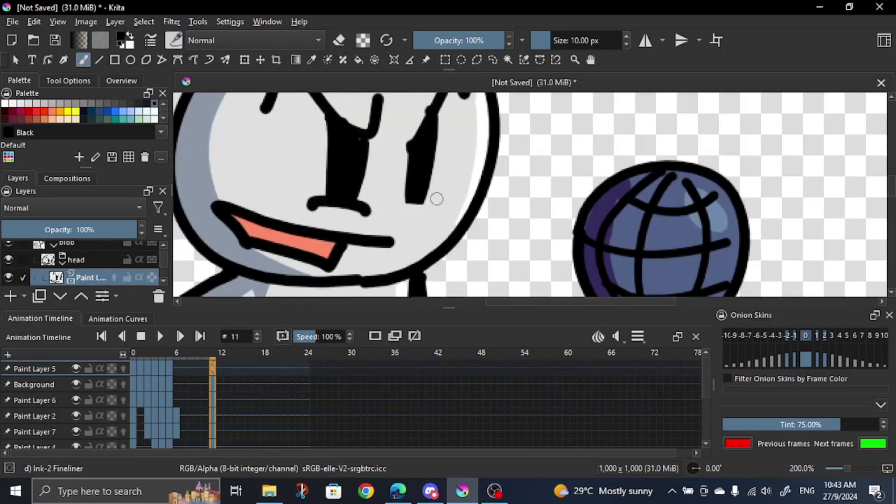
pyautogui.press('e')
pyautogui.moveTo(436, 193); pyautogui.dragTo(403, 205)
# Erase the outline of the clenched fist on the right hand's line layer at frame 11
pyautogui.scroll(-3, 403, 205)
pyautogui.scroll(-1, 94, 262)
pyautogui.click(93, 262)
pyautogui.scroll(2, 410, 114)
pyautogui.scroll(1, 334, 238)
pyautogui.moveTo(423, 147); pyautogui.dragTo(339, 276)
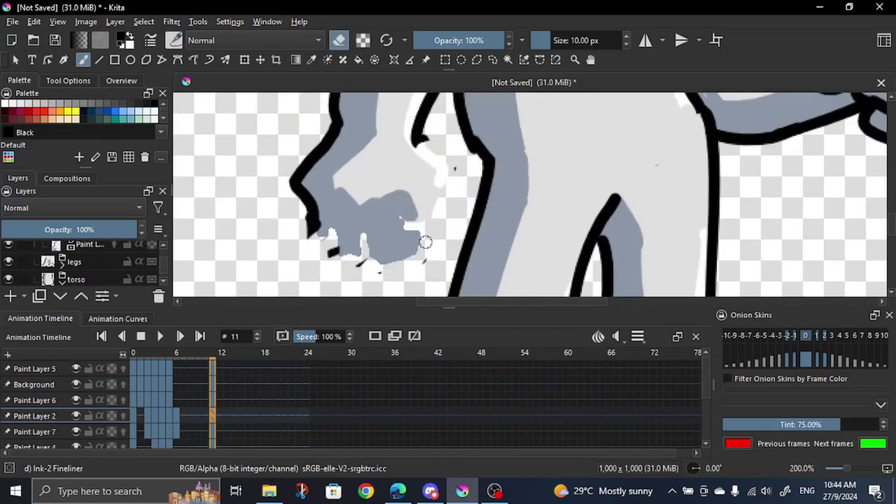
# Draw a new black outline for the right hand with open, separated fingers, joined to the forearm
pyautogui.moveTo(397, 188)
pyautogui.mouseDown()
pyautogui.moveTo(392, 212)
pyautogui.moveTo(353, 238)
pyautogui.mouseUp()
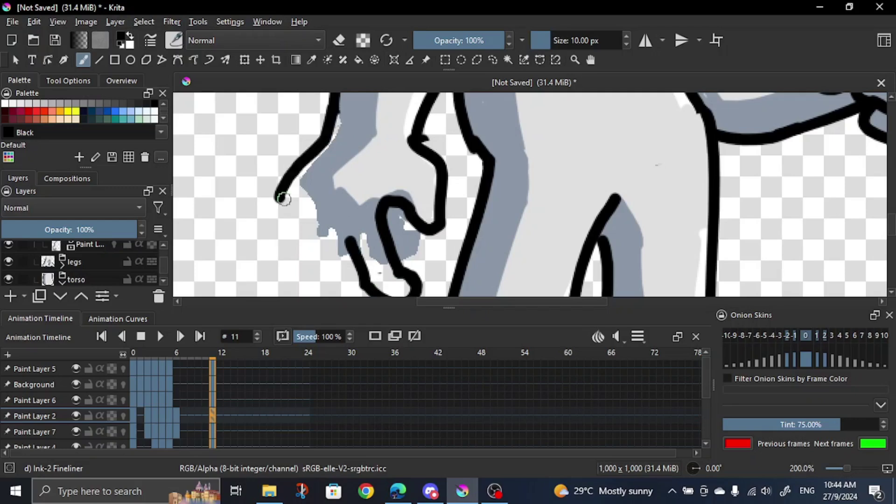
pyautogui.press('-')
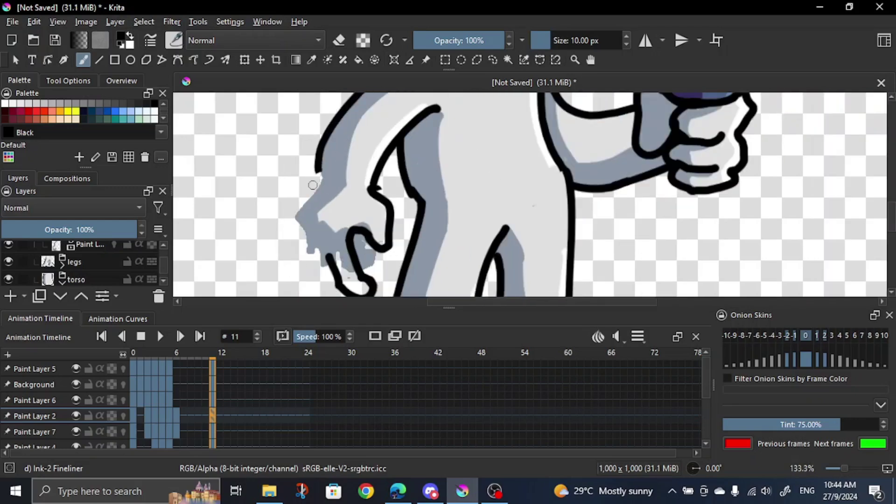
pyautogui.press('+')
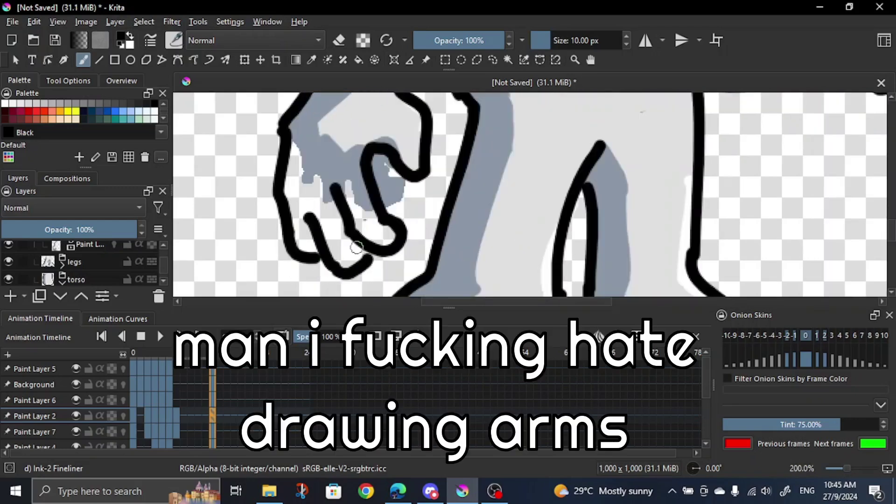
pyautogui.press('-')
pyautogui.moveTo(327, 242); pyautogui.dragTo(319, 163)
pyautogui.scroll(-4, 366, 178)
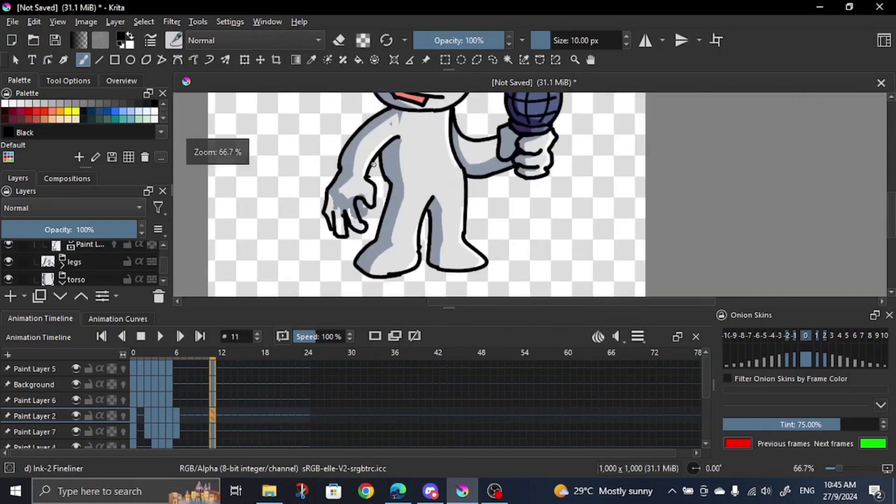
# Repaint the right hand's colour layer with sampled light and shadow greys to fit the new finger outline
pyautogui.press('pagedown')
pyautogui.scroll(4, 350, 185)
pyautogui.keyDown('ctrl'); pyautogui.click(414, 120); pyautogui.keyUp('ctrl')
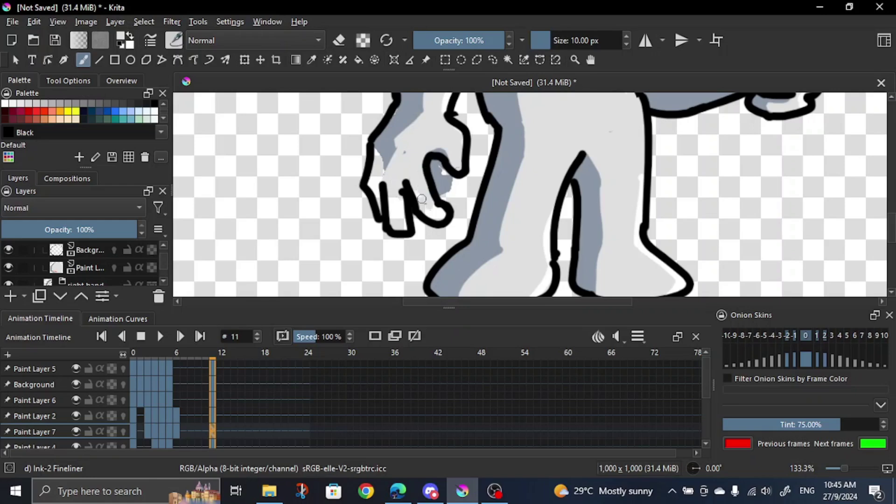
pyautogui.press('+')
pyautogui.press('+')
pyautogui.press('-')
pyautogui.moveTo(441, 145); pyautogui.dragTo(431, 122)
pyautogui.keyDown('ctrl'); pyautogui.click(407, 146); pyautogui.keyUp('ctrl')
pyautogui.moveTo(412, 160); pyautogui.dragTo(428, 232)
pyautogui.scroll(-5, 418, 184)
pyautogui.scroll(3, 446, 160)
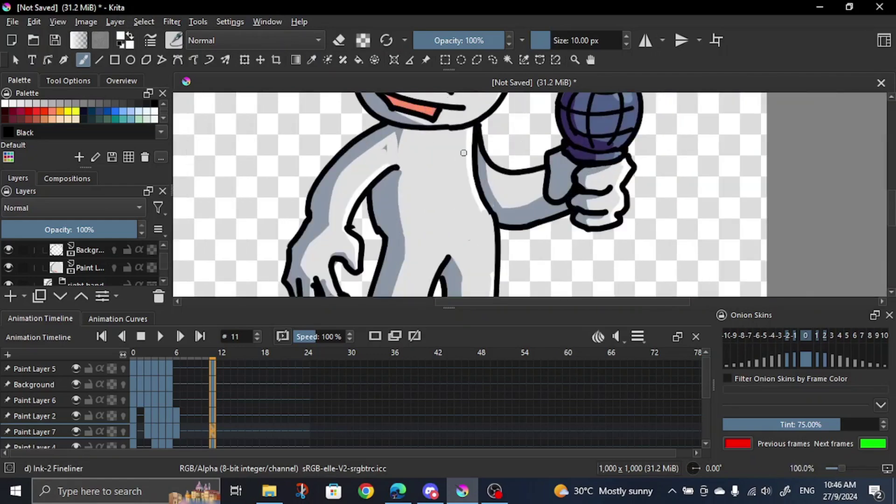
# Collapse the head group and reposition the head slightly with the Transform tool
pyautogui.press('-')
pyautogui.press('-')
pyautogui.click(87, 269)
pyautogui.hotkey('ctrl', 't')
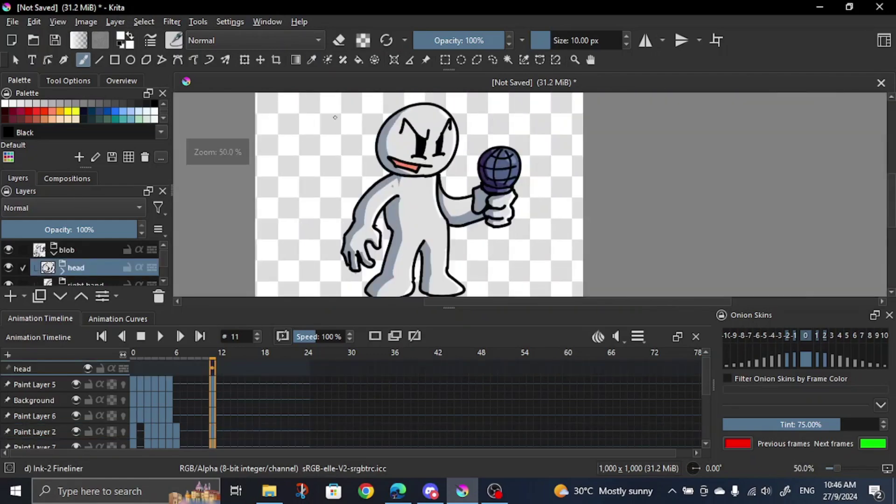
pyautogui.press('+')
pyautogui.moveTo(411, 169); pyautogui.dragTo(398, 169)
pyautogui.moveTo(398, 169); pyautogui.dragTo(408, 146)
# Rotate and shift the right hand group slightly away from the torso at frame 11
pyautogui.scroll(-2, 76, 255)
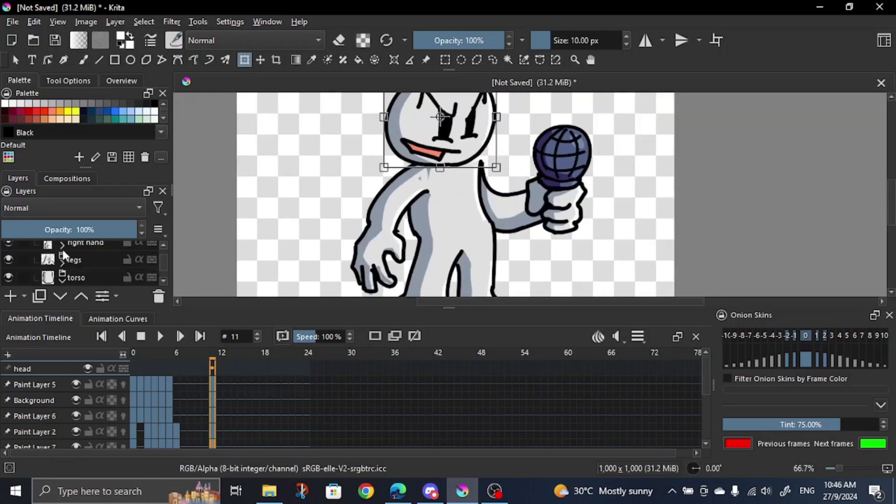
pyautogui.click(86, 246)
pyautogui.moveTo(327, 204); pyautogui.dragTo(326, 218)
pyautogui.moveTo(388, 200); pyautogui.dragTo(376, 203)
# Rotate the left hand group to raise the microphone and move it closer to the head
pyautogui.scroll(-2, 65, 275)
pyautogui.click(98, 277)
pyautogui.moveTo(552, 267); pyautogui.dragTo(593, 252)
pyautogui.moveTo(547, 196); pyautogui.dragTo(531, 189)
# Select the torso and legs groups together and skew them so the upper body leans left
pyautogui.click(90, 261)
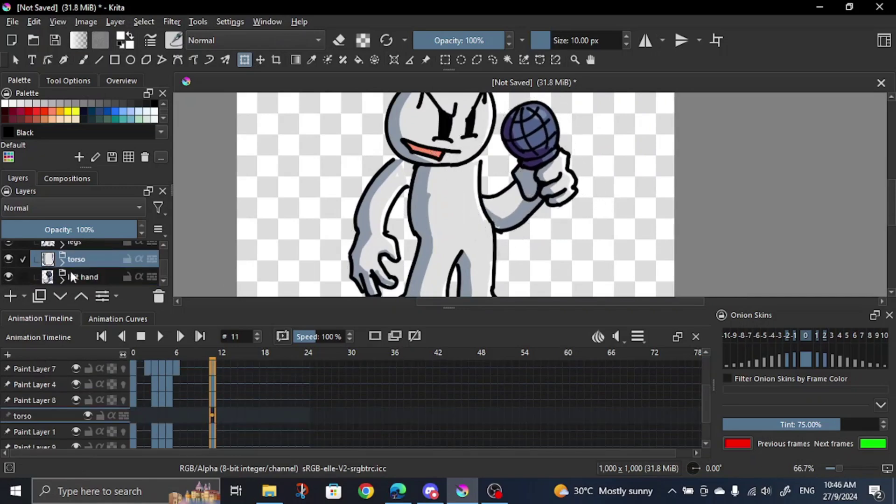
pyautogui.keyDown('ctrl'); pyautogui.click(82, 247); pyautogui.keyUp('ctrl')
pyautogui.scroll(-2, 427, 137)
pyautogui.scroll(2, 428, 136)
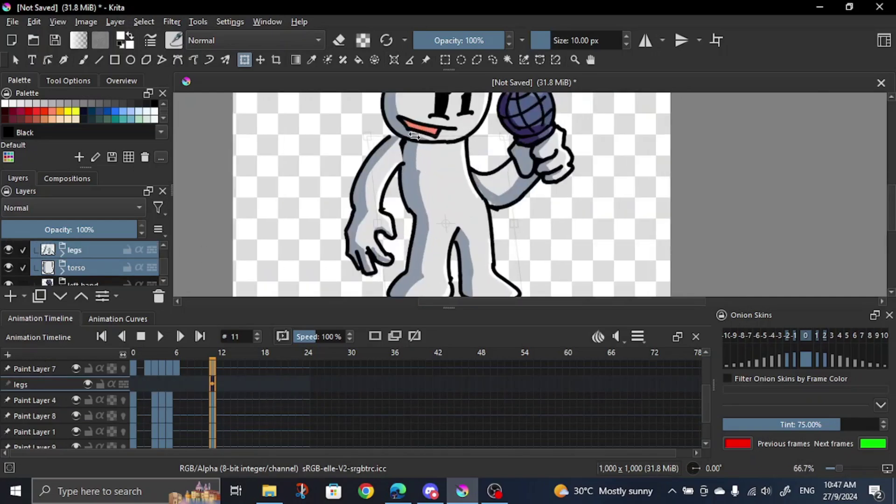
pyautogui.scroll(-2, 414, 136)
pyautogui.scroll(2, 417, 215)
pyautogui.scroll(-2, 492, 264)
pyautogui.scroll(3, 492, 264)
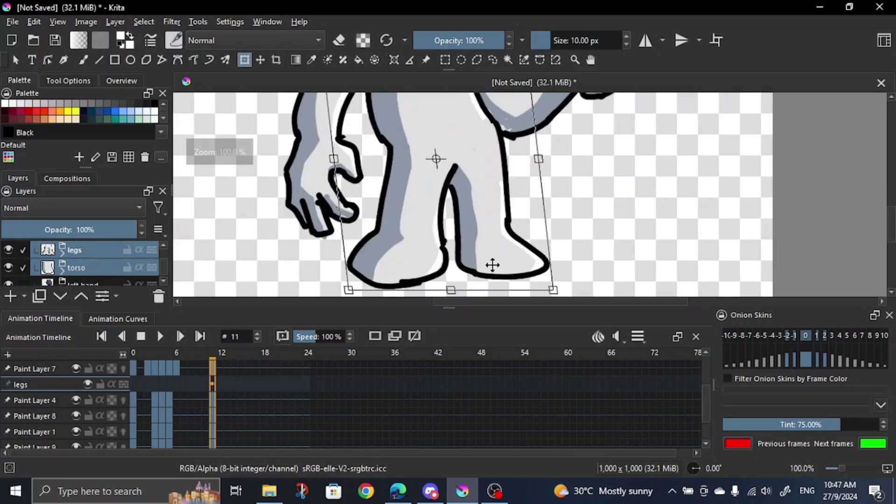
# Nudge the skewed torso and legs slightly left and compare frame 11 with frame 10
pyautogui.click(206, 364)
pyautogui.click(212, 362)
pyautogui.click(468, 222)
pyautogui.moveTo(468, 222); pyautogui.dragTo(462, 222)
pyautogui.click(207, 363)
pyautogui.click(211, 365)
pyautogui.scroll(-2, 411, 280)
pyautogui.scroll(1, 427, 169)
pyautogui.scroll(2, 80, 267)
# Shift the head group slightly left to line it up with the leaning torso
pyautogui.click(79, 267)
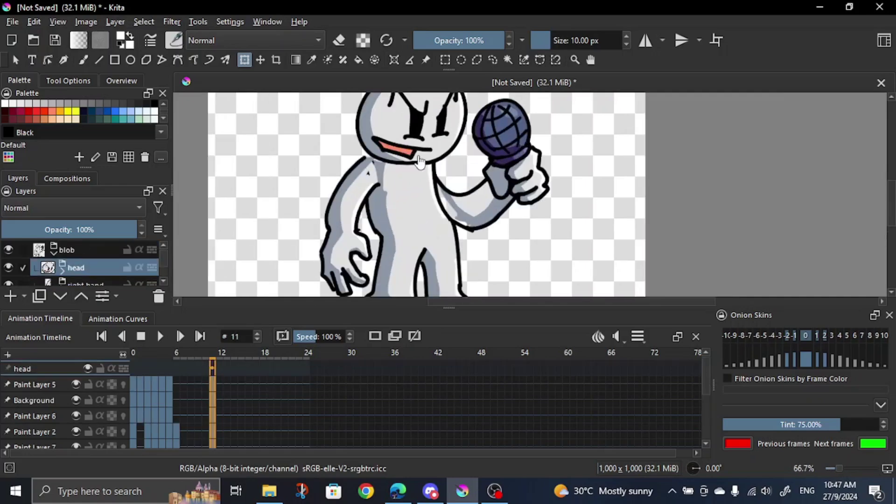
pyautogui.scroll(2, 426, 126)
pyautogui.scroll(-2, 389, 159)
pyautogui.scroll(-2, 85, 276)
# Shift the left hand group slightly left to rejoin the torso and compare frame 11 with frame 10
pyautogui.click(83, 275)
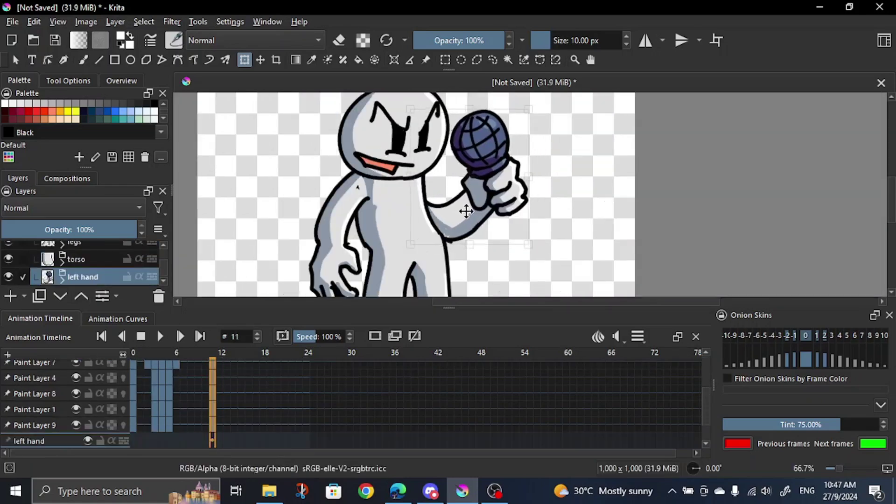
pyautogui.click(210, 362)
pyautogui.click(204, 362)
pyautogui.click(212, 365)
pyautogui.moveTo(280, 243); pyautogui.dragTo(320, 216)
# At frame 12, rotate the right hand group slightly with the Transform tool
pyautogui.scroll(2, 86, 267)
pyautogui.click(85, 267)
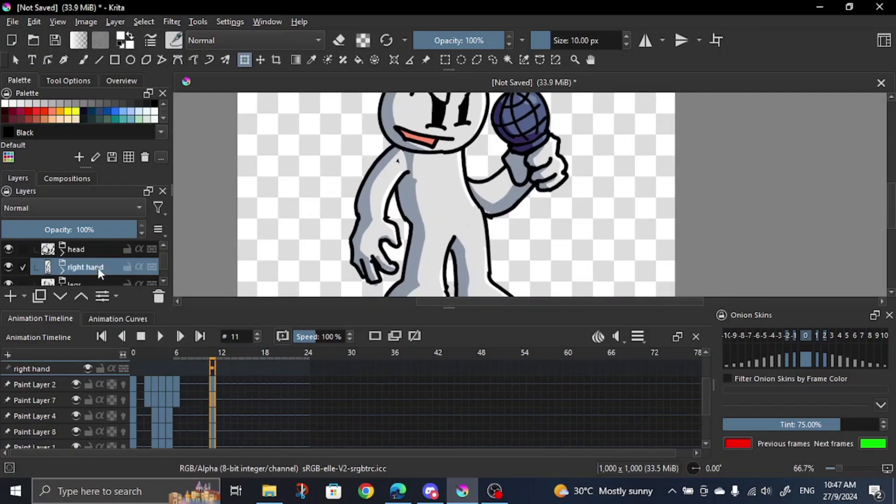
pyautogui.press('Left')
pyautogui.press('-')
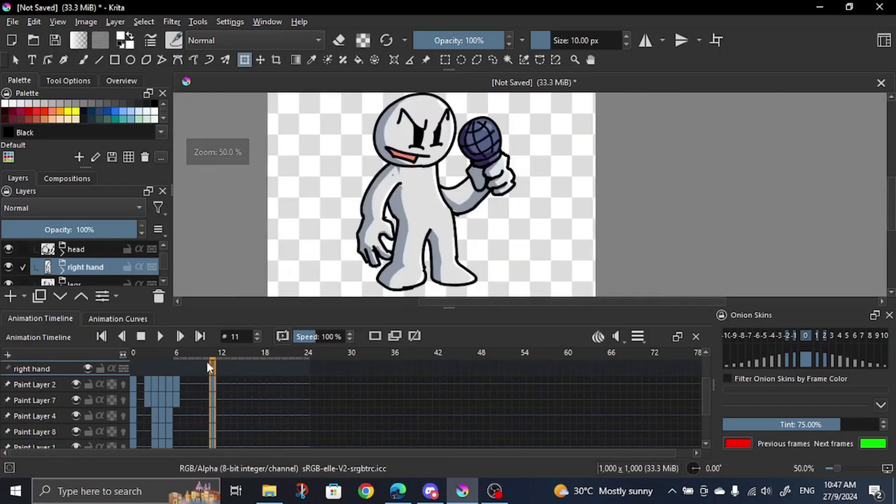
pyautogui.scroll(1, 415, 228)
pyautogui.click(411, 224)
pyautogui.scroll(-3, 347, 189)
pyautogui.scroll(4, 337, 186)
pyautogui.moveTo(330, 193); pyautogui.dragTo(329, 200)
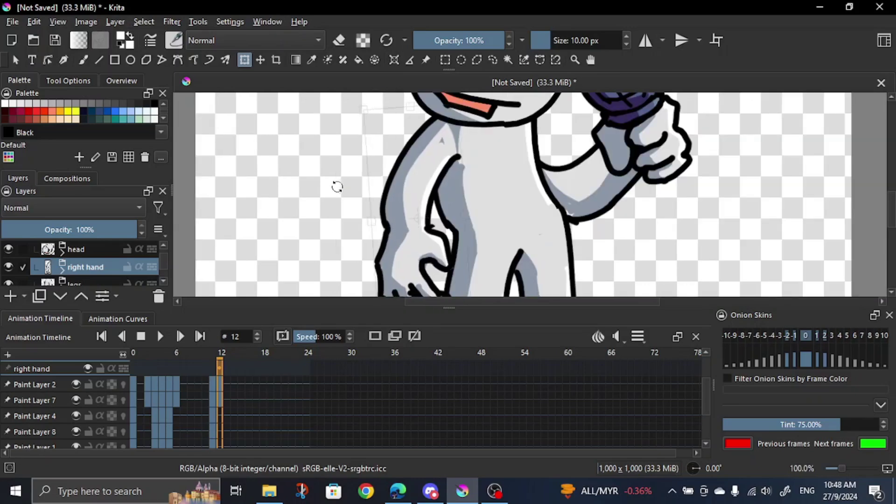
# At frame 12, rotate the left hand group slightly so the microphone meets the head
pyautogui.scroll(-3, 105, 264)
pyautogui.click(106, 258)
pyautogui.click(106, 277)
pyautogui.scroll(-2, 532, 253)
pyautogui.scroll(2, 610, 182)
pyautogui.click(610, 182)
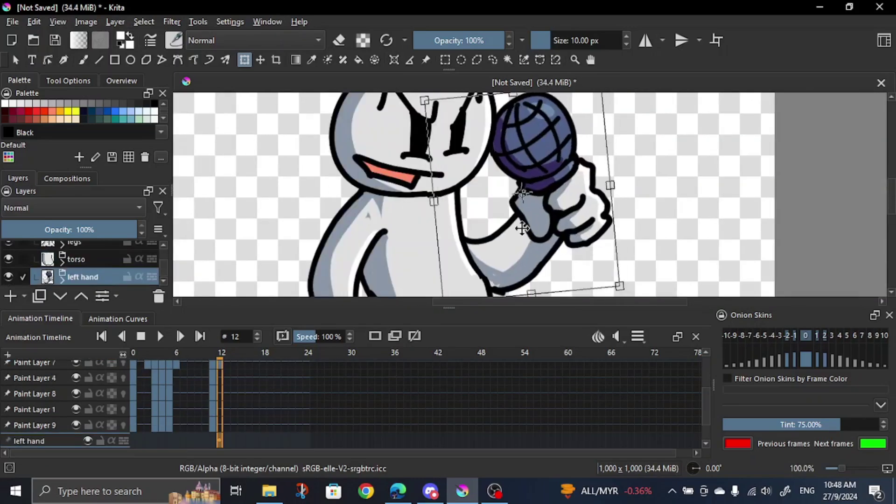
pyautogui.click(353, 157)
# At frame 12, tilt the head group slightly clockwise with the Transform tool
pyautogui.scroll(4, 392, 182)
pyautogui.scroll(-6, 381, 184)
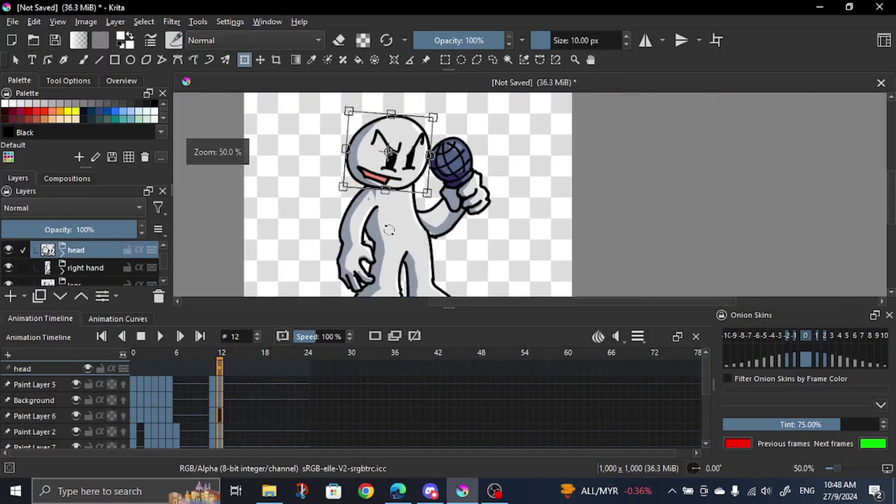
pyautogui.click(391, 210)
pyautogui.keyDown('shift'); pyautogui.click(370, 237); pyautogui.keyUp('shift')
pyautogui.scroll(4, 376, 182)
pyautogui.scroll(-3, 393, 149)
# Adjust the torso and legs groups slightly for frame 12 with the Transform tool, comparing with frame 11
pyautogui.moveTo(221, 357); pyautogui.dragTo(214, 358)
pyautogui.click(97, 269)
pyautogui.click(97, 277)
pyautogui.scroll(3, 388, 154)
pyautogui.scroll(-2, 261, 271)
pyautogui.click(462, 233)
pyautogui.scroll(-1, 462, 240)
pyautogui.scroll(1, 429, 220)
pyautogui.scroll(2, 88, 271)
# Fine-tune the right hand group's rotation at frame 12 and compare it with frame 11
pyautogui.click(88, 269)
pyautogui.click(305, 210)
pyautogui.moveTo(214, 358); pyautogui.dragTo(220, 360)
pyautogui.moveTo(308, 210); pyautogui.dragTo(310, 206)
pyautogui.moveTo(221, 358); pyautogui.dragTo(215, 360)
pyautogui.scroll(-2, 334, 182)
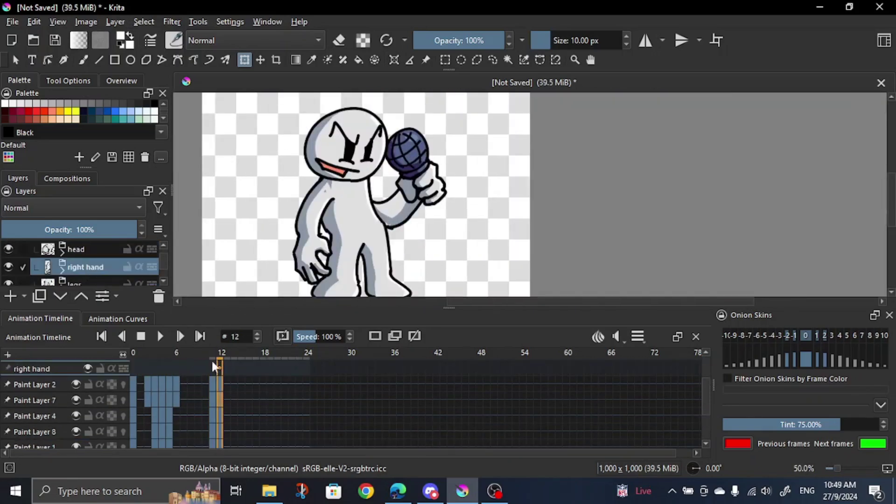
# Compare frames 11 and 12, set the clip start to frame 11, and play the animation
pyautogui.click(220, 366)
pyautogui.scroll(-2, 346, 187)
pyautogui.scroll(2, 330, 187)
pyautogui.click(214, 371)
pyautogui.click(636, 337)
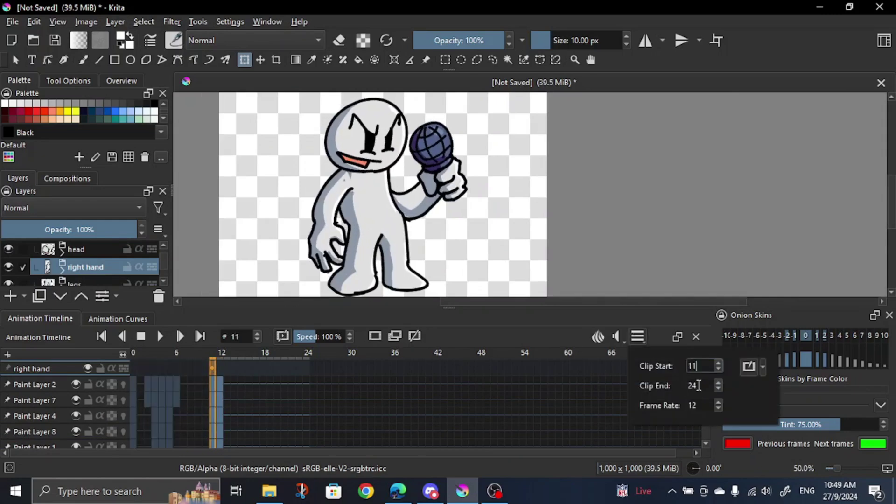
pyautogui.click(166, 338)
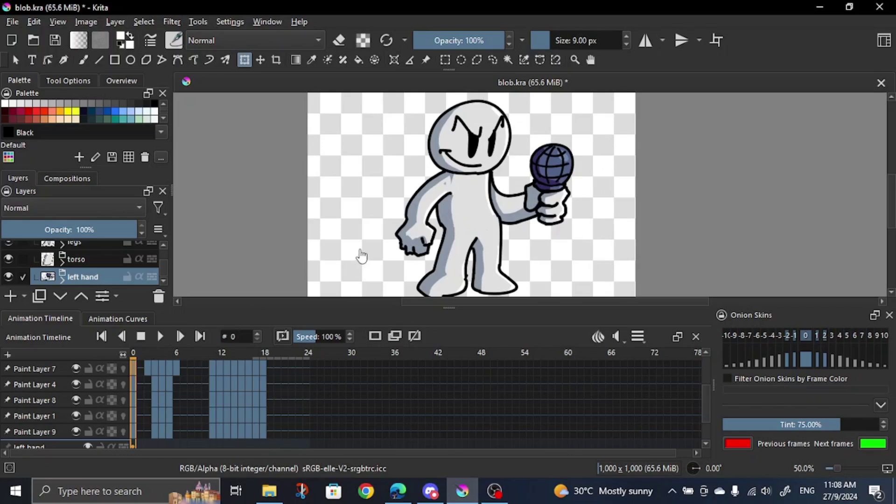
# Play the whole animation, stop it and scrub through the poses from frame 11 to frame 18
pyautogui.click(163, 336)
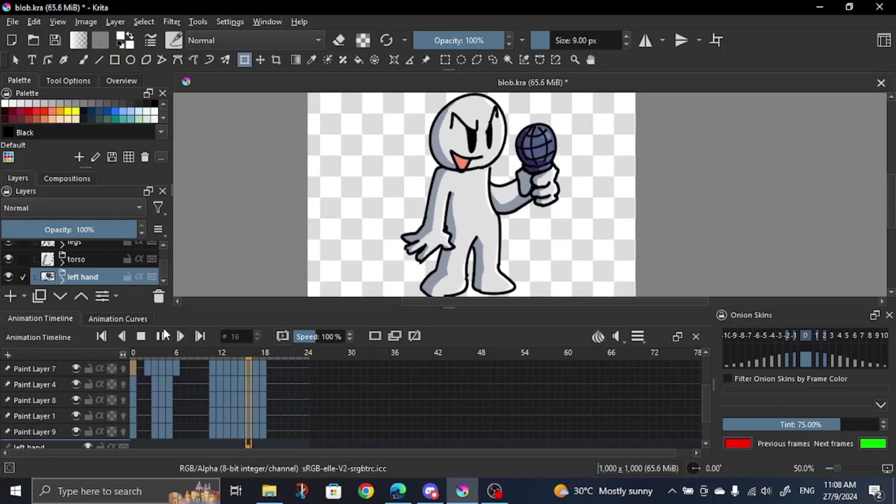
pyautogui.click(163, 336)
pyautogui.moveTo(210, 358); pyautogui.dragTo(263, 368)
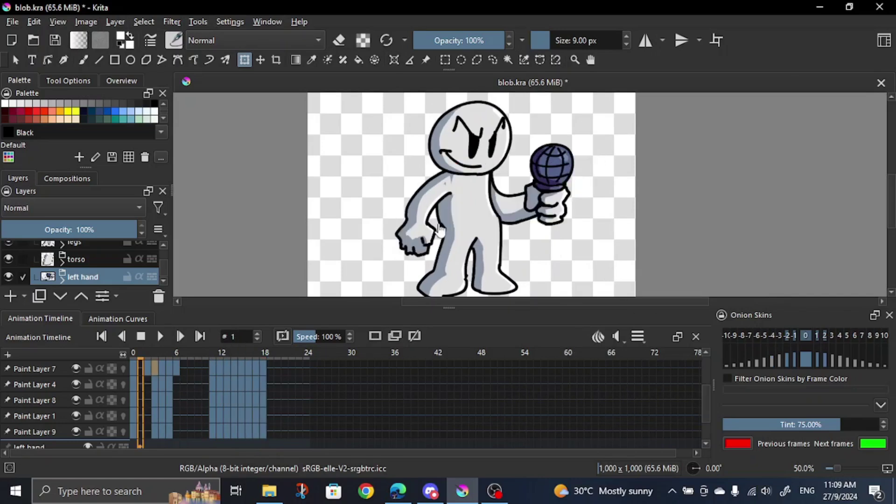
pyautogui.scroll(-1, 439, 229)
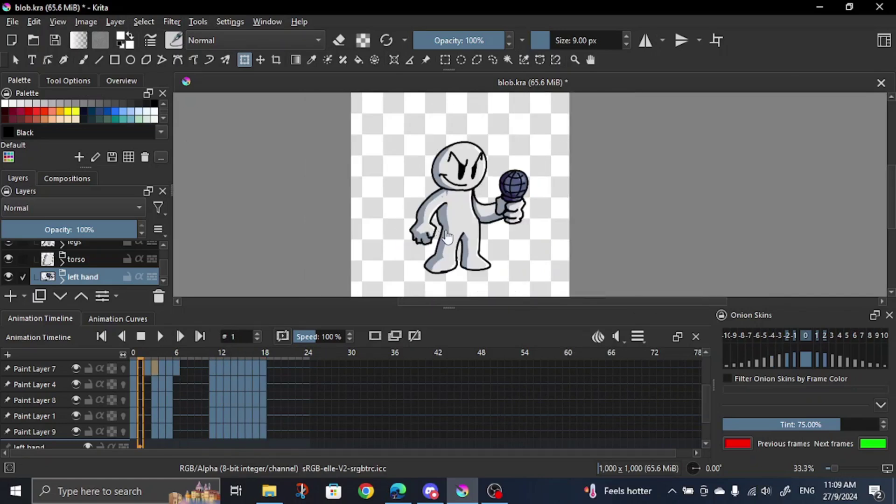
# Render the animation as a PNG image sequence with base name frame into the Pictures/totorial folder, without exporting a video
pyautogui.click(13, 21)
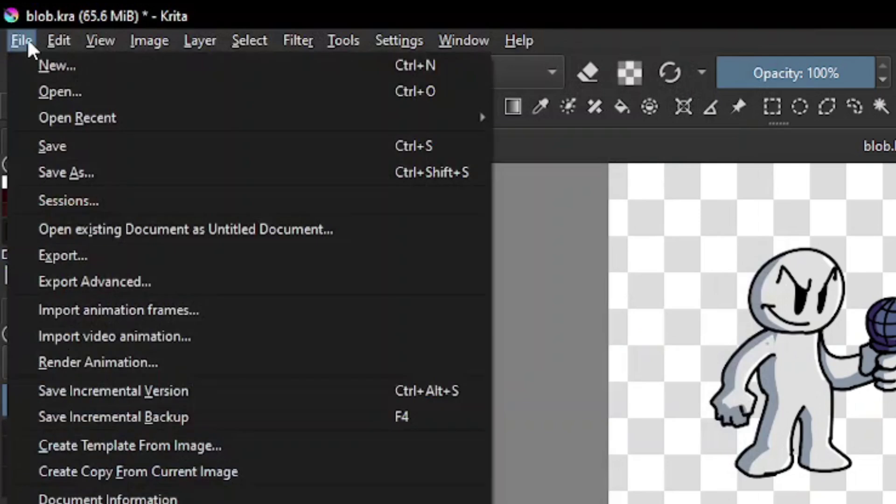
pyautogui.click(119, 369)
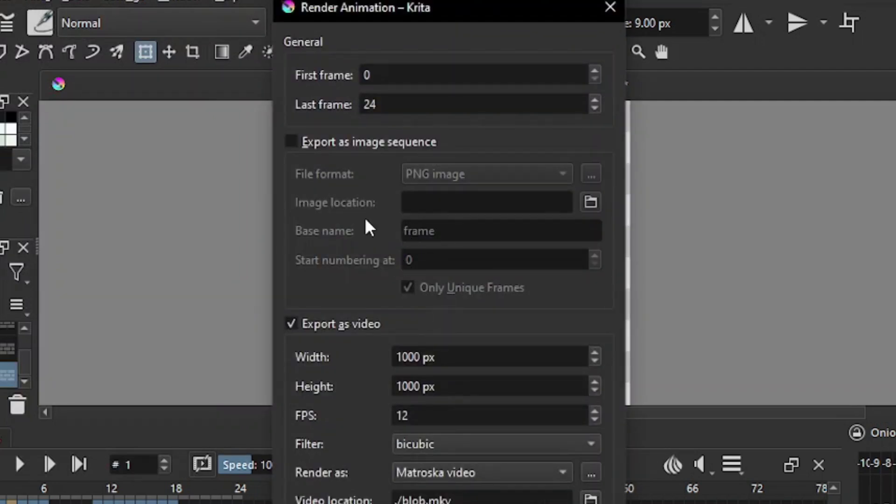
pyautogui.click(377, 146)
pyautogui.click(325, 330)
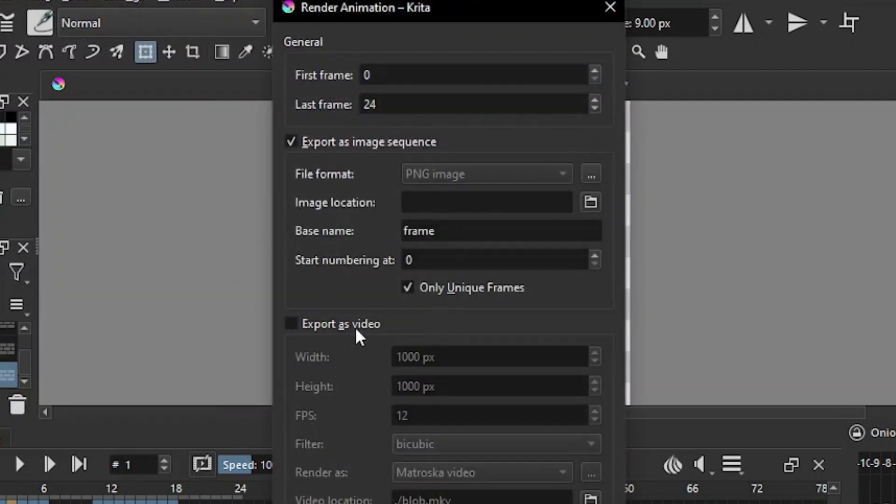
pyautogui.click(592, 203)
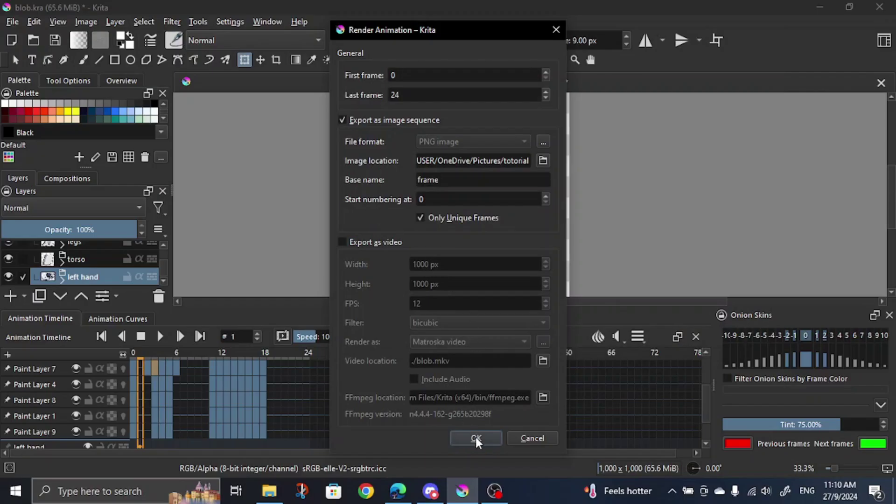
pyautogui.click(476, 439)
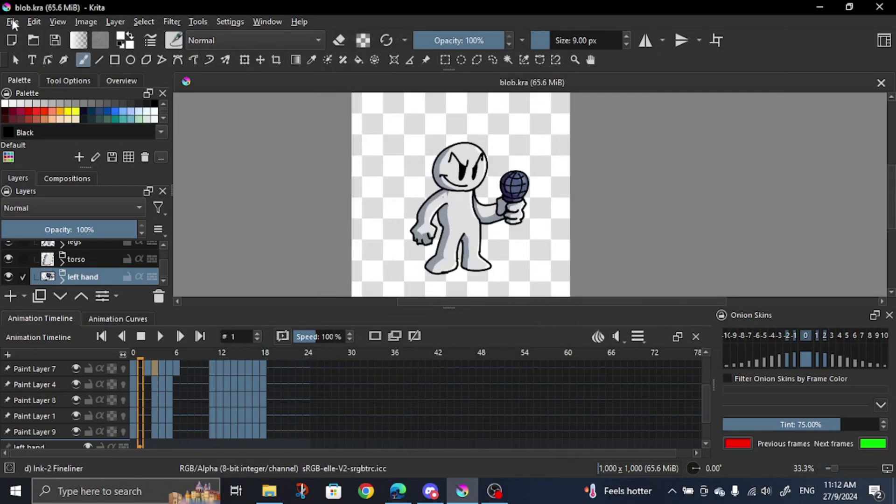
# Create a new custom document 300 px wide and 150 px high
pyautogui.click(12, 21)
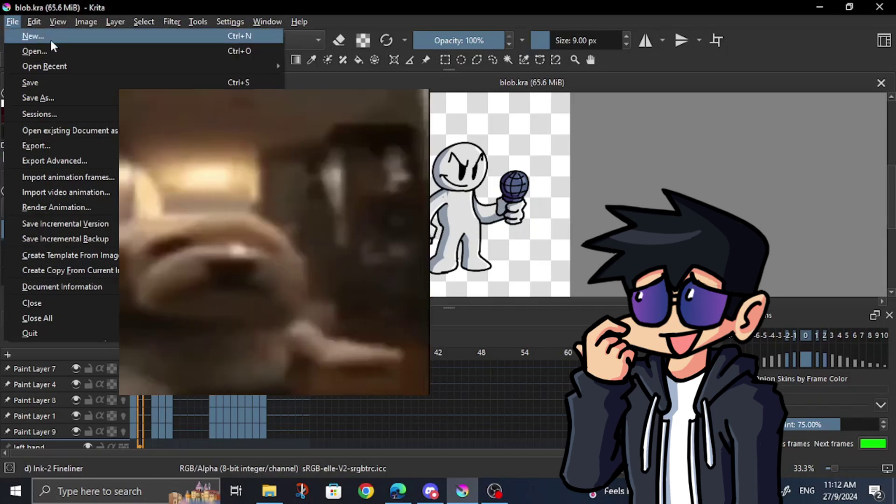
pyautogui.click(33, 36)
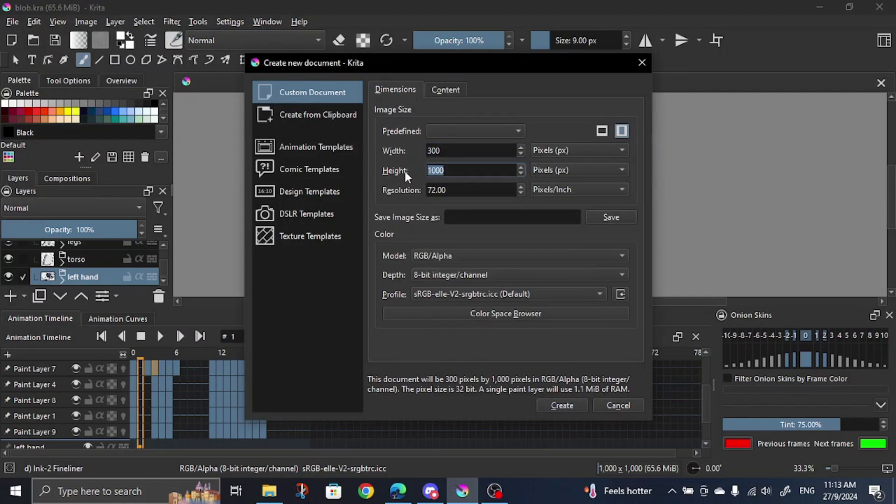
pyautogui.write('150')
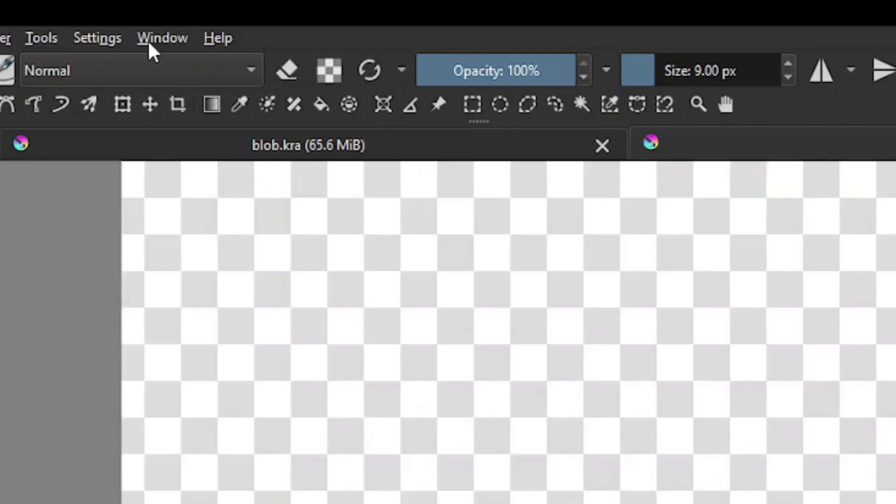
# Switch the new document's layout to the Default workspace
pyautogui.click(159, 39)
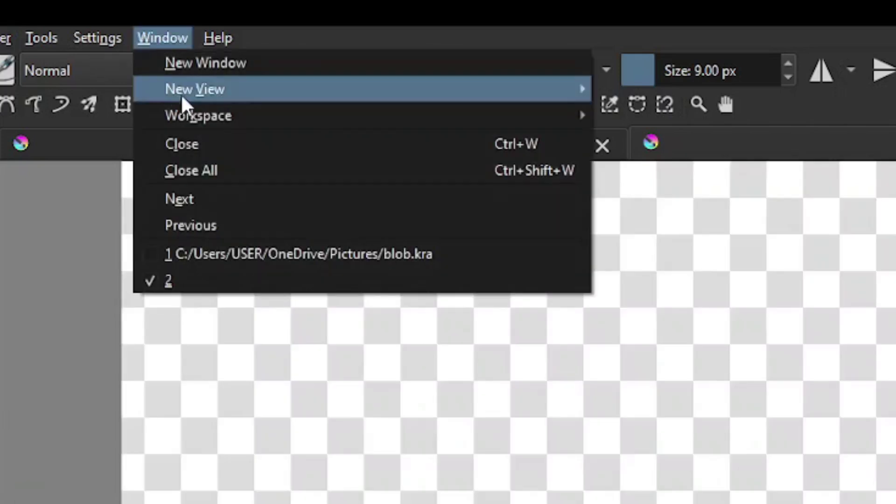
pyautogui.moveTo(304, 122)
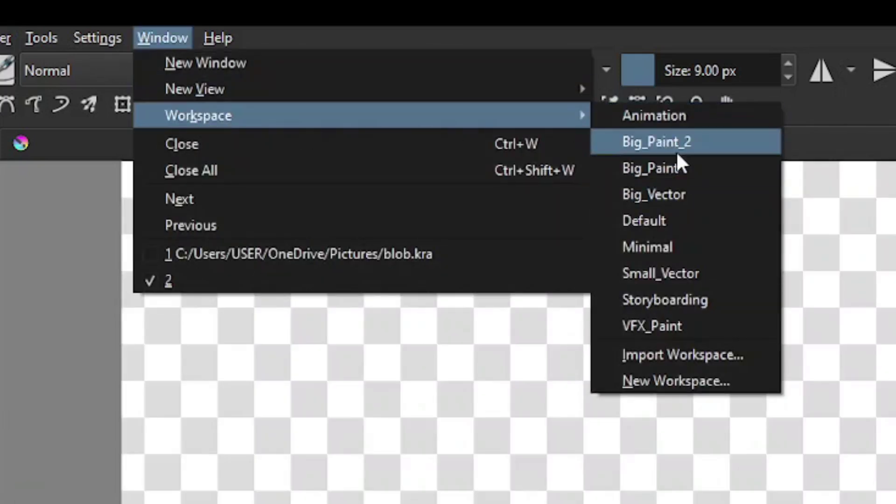
pyautogui.click(678, 223)
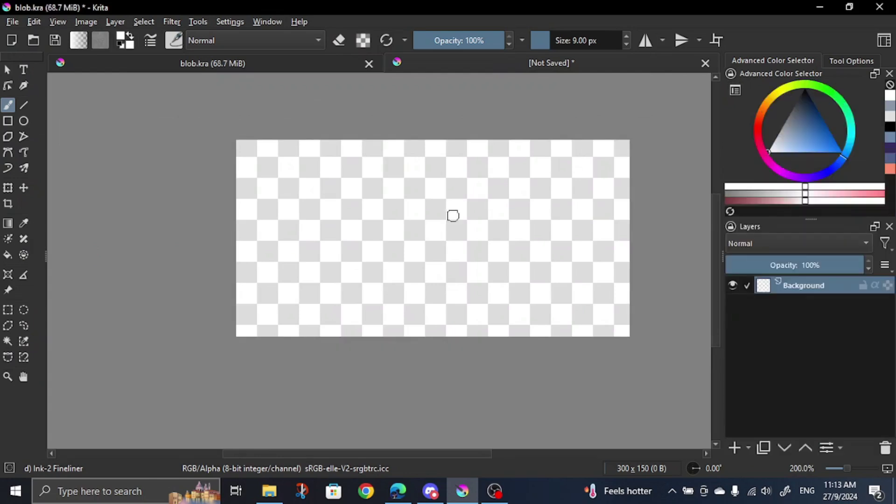
# Draw the character's angry head icon in black on the left half of the canvas, with slanted brows and solid eyes
pyautogui.scroll(1, 453, 215)
pyautogui.moveTo(337, 155)
pyautogui.mouseDown()
pyautogui.moveTo(394, 189)
pyautogui.moveTo(300, 322)
pyautogui.mouseUp()
pyautogui.hotkey('ctrl', 'z')
pyautogui.hotkey('ctrl', 'z')
pyautogui.moveTo(303, 167); pyautogui.dragTo(287, 165)
pyautogui.moveTo(303, 202); pyautogui.dragTo(296, 270)
pyautogui.hotkey('ctrl', 'z')
pyautogui.moveTo(308, 225); pyautogui.dragTo(303, 266)
pyautogui.moveTo(275, 189); pyautogui.dragTo(320, 231)
pyautogui.moveTo(373, 205); pyautogui.dragTo(298, 271)
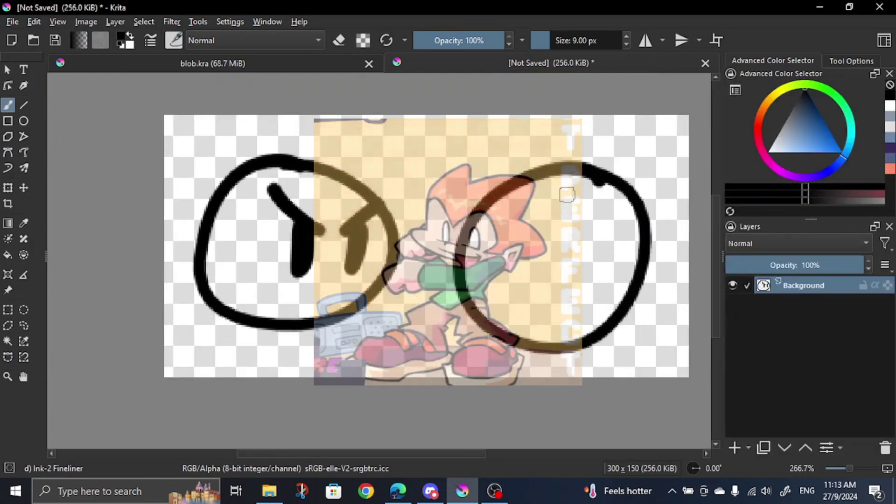
# Draw the losing head icon on the right half of the canvas, with X-shaped eyes and an open mouth
pyautogui.moveTo(580, 176)
pyautogui.mouseDown()
pyautogui.moveTo(549, 195)
pyautogui.moveTo(516, 241)
pyautogui.mouseUp()
pyautogui.moveTo(515, 183); pyautogui.dragTo(557, 228)
pyautogui.moveTo(625, 201); pyautogui.dragTo(592, 236)
pyautogui.moveTo(596, 186); pyautogui.dragTo(618, 244)
pyautogui.moveTo(578, 325)
pyautogui.mouseDown()
pyautogui.moveTo(547, 266)
pyautogui.moveTo(537, 324)
pyautogui.mouseUp()
# Fill both heads light grey on a layer beneath the line art and paint the open mouth salmon
pyautogui.click(8, 255)
pyautogui.click(891, 127)
pyautogui.scroll(-1, 607, 257)
pyautogui.scroll(1, 594, 280)
pyautogui.click(890, 169)
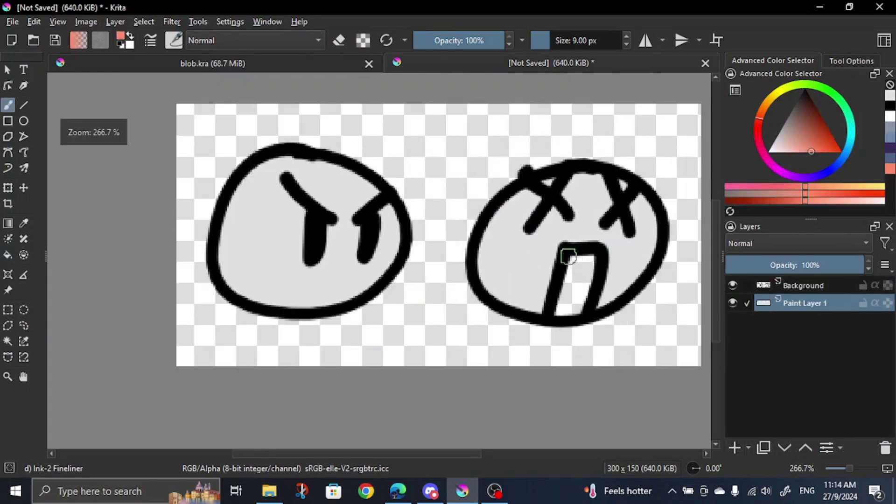
pyautogui.moveTo(581, 262); pyautogui.dragTo(588, 283)
# Mark out a square over the left head with the rectangular selection and save the icon document
pyautogui.moveTo(257, 162); pyautogui.dragTo(258, 162)
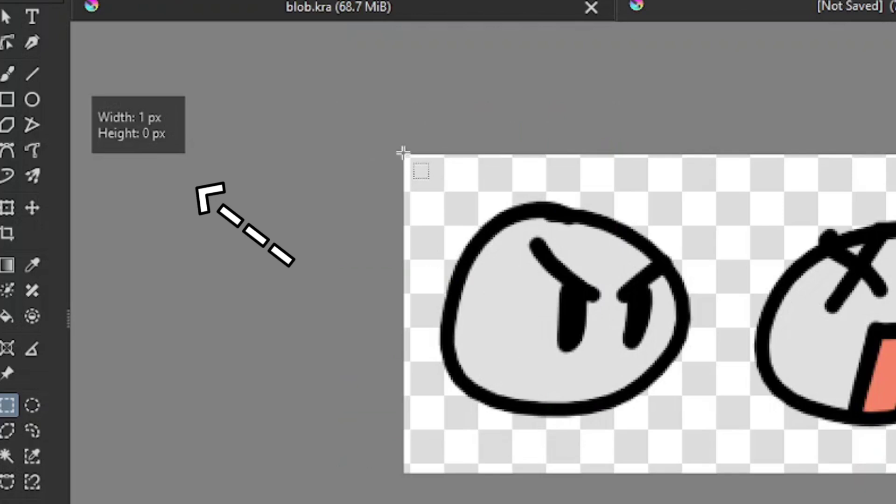
pyautogui.moveTo(403, 152); pyautogui.dragTo(721, 470)
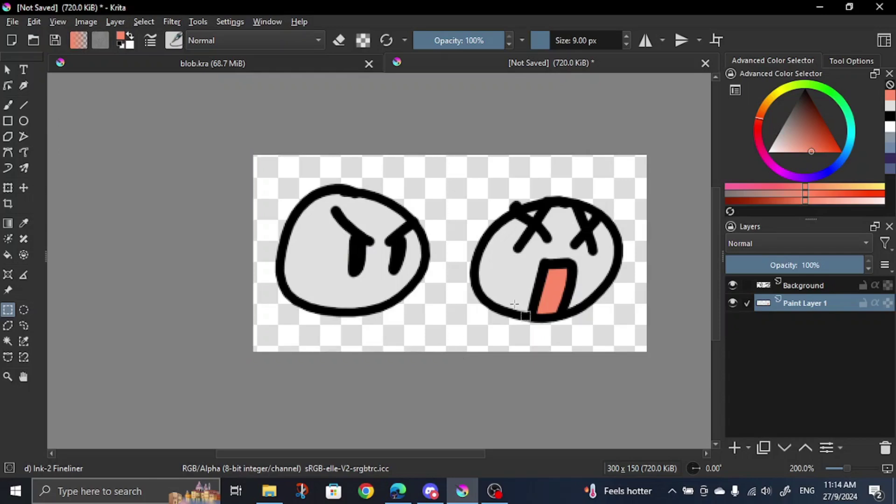
pyautogui.hotkey('ctrl', 's')
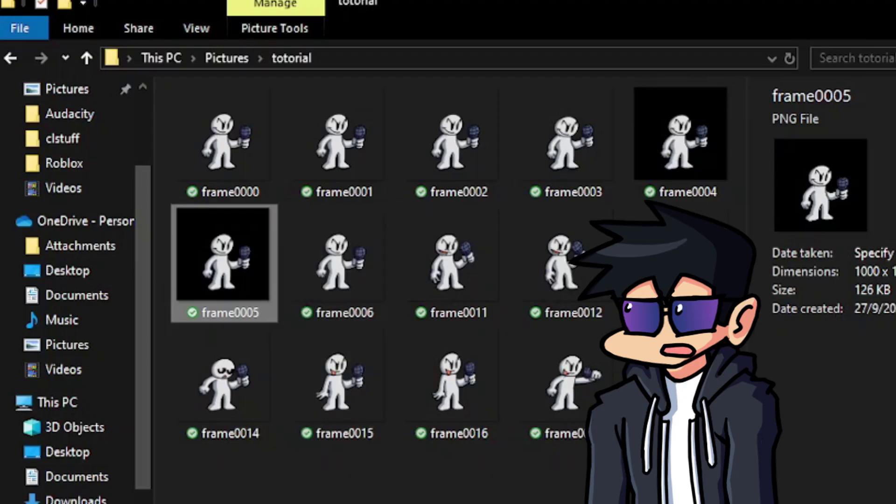
# Look over the rendered PNG frames in the totorial folder
pyautogui.click(355, 487)
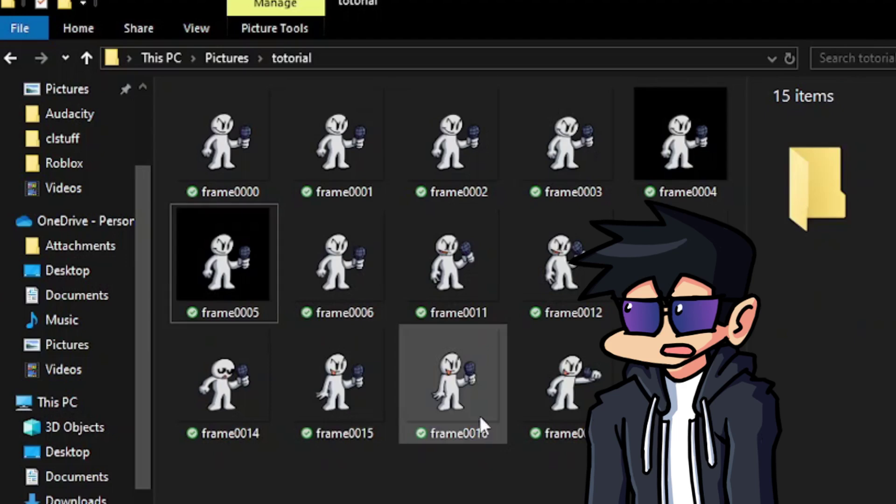
pyautogui.click(184, 281)
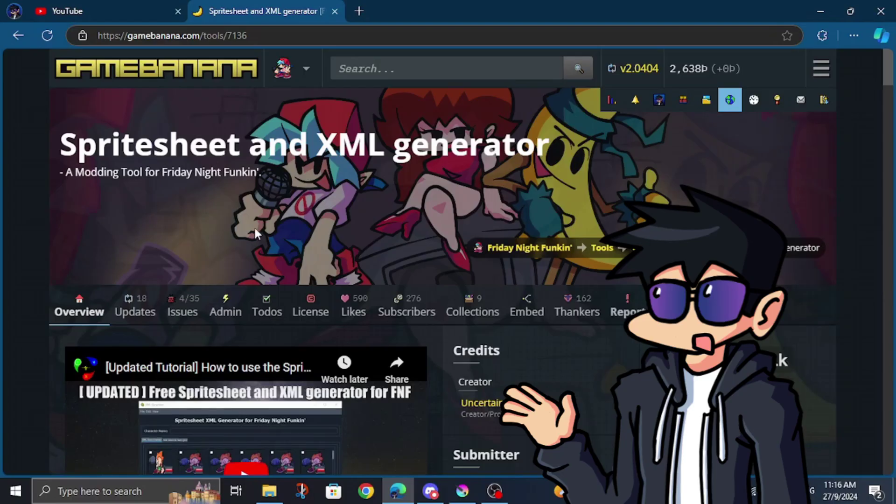
# Find the files section of GameBanana's Spritesheet and XML generator page and download a Windows build
pyautogui.scroll(-15, 276, 256)
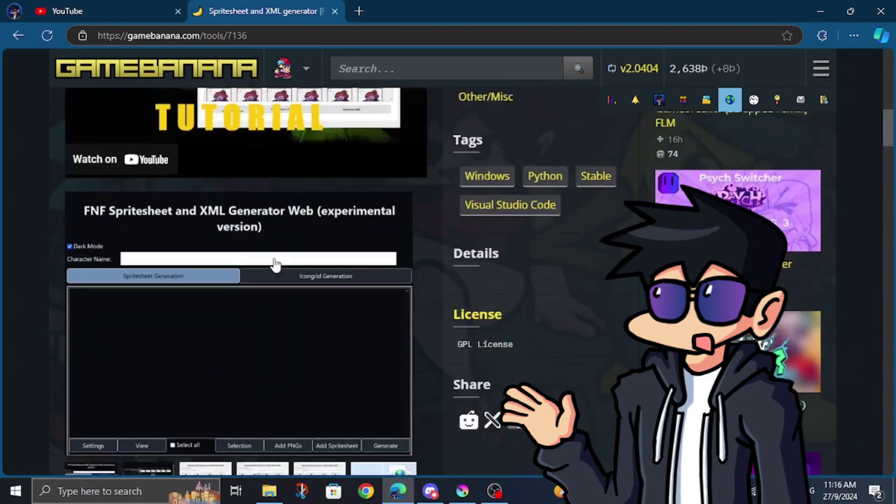
pyautogui.scroll(-15, 279, 262)
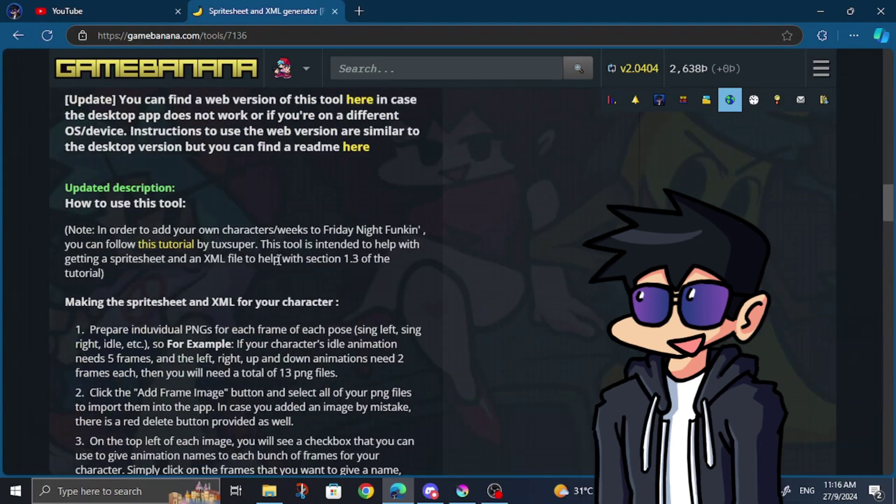
pyautogui.scroll(-5, 279, 259)
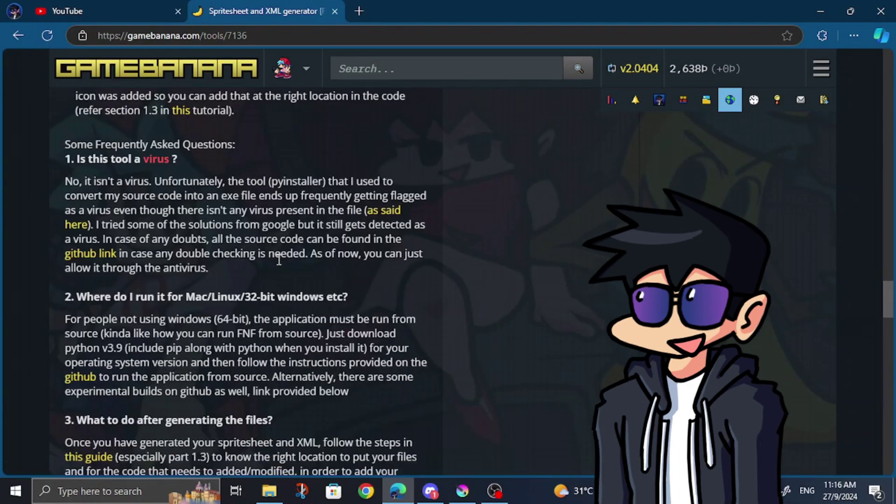
pyautogui.scroll(-12, 279, 259)
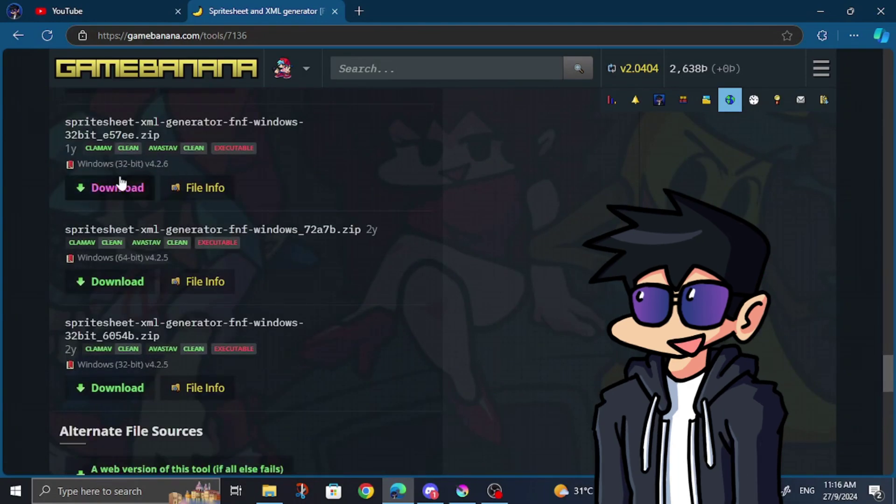
pyautogui.click(120, 185)
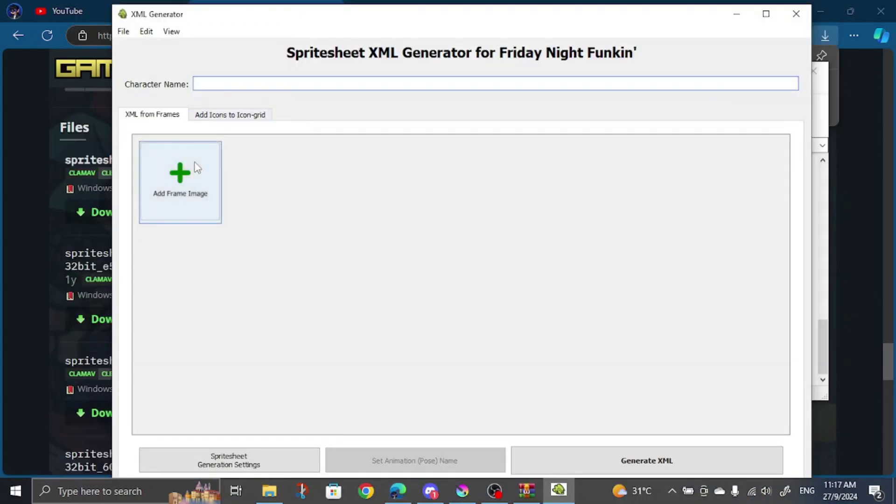
# Add all rendered PNG frames from the totorial folder to the XML Generator
pyautogui.click(196, 168)
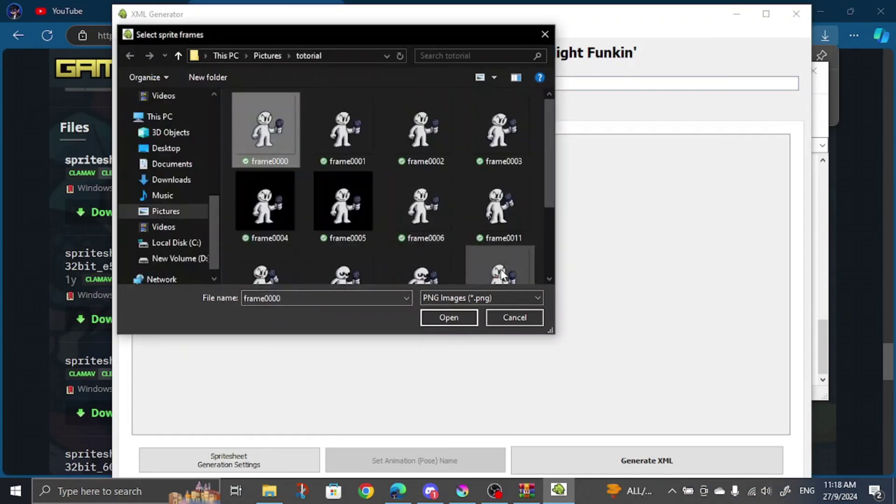
pyautogui.scroll(-1, 466, 251)
pyautogui.keyDown('shift'); pyautogui.click(419, 265); pyautogui.keyUp('shift')
pyautogui.click(432, 321)
# Name the character blob and give the first seven frames the animation prefix idle
pyautogui.click(159, 182)
pyautogui.click(322, 172)
pyautogui.click(411, 180)
pyautogui.click(495, 182)
pyautogui.click(607, 183)
pyautogui.click(719, 182)
pyautogui.click(149, 280)
pyautogui.click(401, 460)
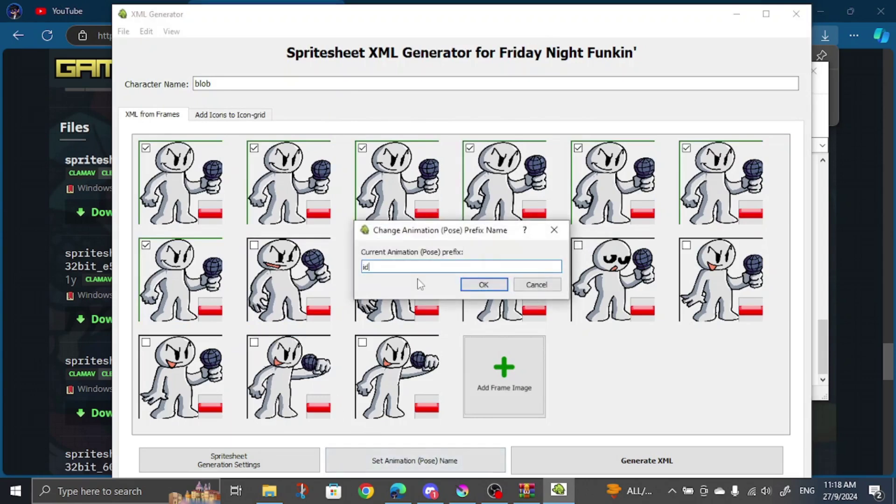
pyautogui.write('idle')
pyautogui.press('Return')
# Give the eighth and ninth frames the animation prefix left
pyautogui.click(310, 287)
pyautogui.click(392, 299)
pyautogui.click(406, 460)
pyautogui.write('left')
pyautogui.press('Return')
# Give the two frames with closed eyes the animation prefix down
pyautogui.click(499, 292)
pyautogui.click(595, 296)
pyautogui.click(385, 462)
pyautogui.write('down')
pyautogui.press('Return')
# Set the animation prefix right on the twelfth and thirteenth frames
pyautogui.click(705, 273)
pyautogui.click(182, 378)
pyautogui.click(415, 461)
pyautogui.write('right')
pyautogui.press('Return')
# Set the animation prefix right on the last two frames, where the microphone arm is stretched out
pyautogui.click(290, 378)
pyautogui.click(396, 379)
pyautogui.click(415, 461)
pyautogui.write('right')
pyautogui.click(484, 285)
# Open the animation preview, play the idle animation and maximize the preview window
pyautogui.click(124, 32)
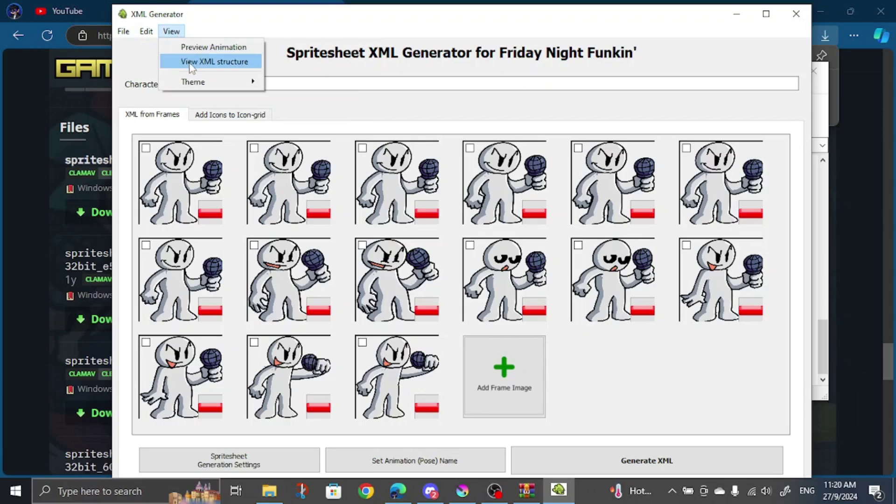
pyautogui.click(196, 47)
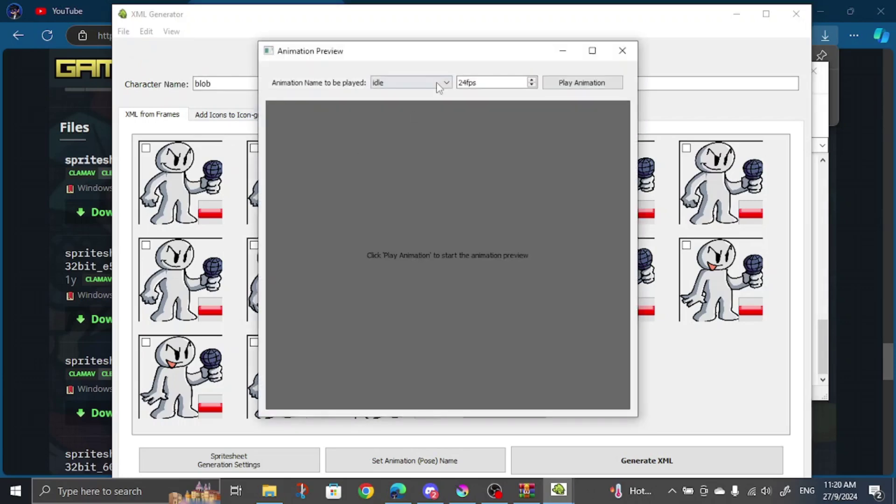
pyautogui.click(579, 83)
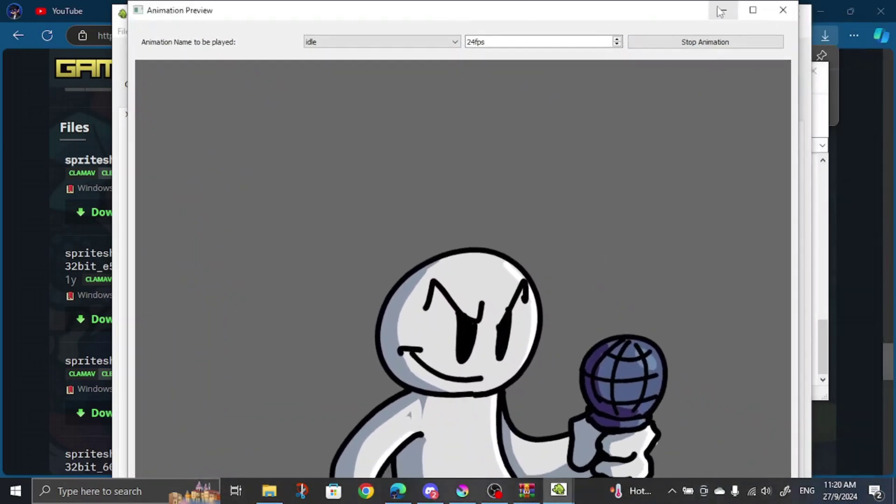
pyautogui.click(752, 8)
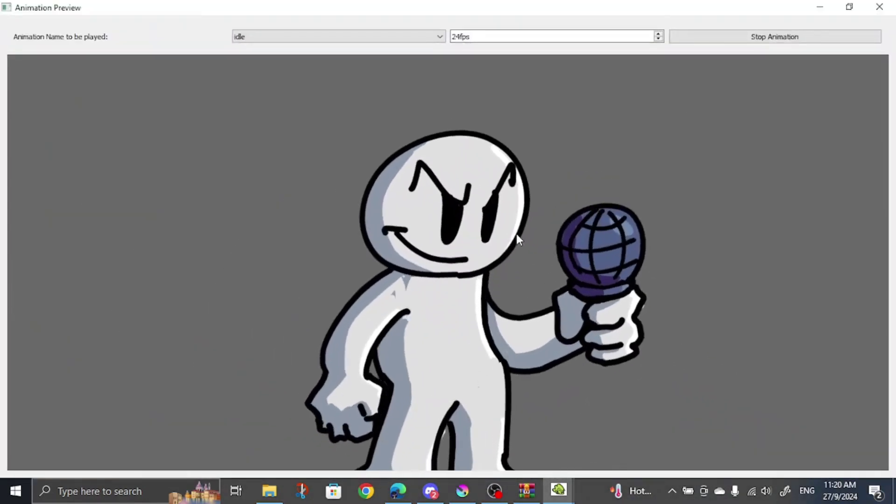
# Set the preview speed to 12fps and play the left animation
pyautogui.click(530, 37)
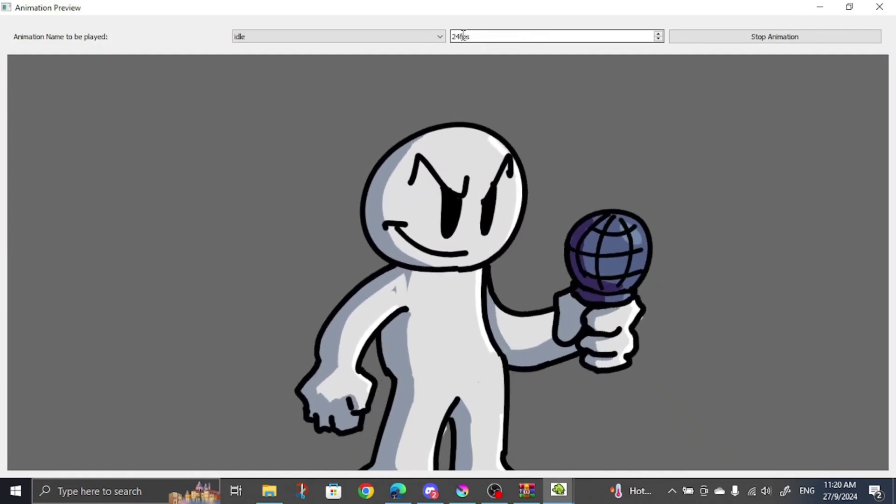
pyautogui.moveTo(463, 37); pyautogui.dragTo(444, 37)
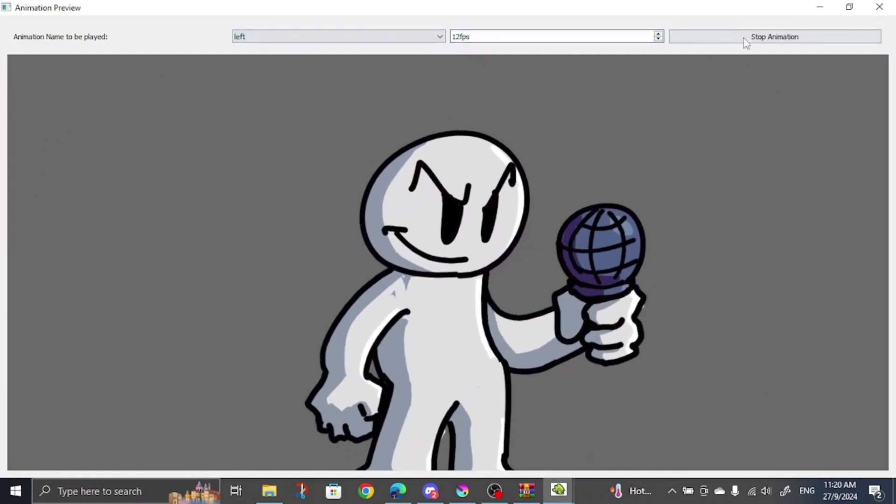
pyautogui.click(745, 41)
pyautogui.click(770, 42)
# Preview the down and right animations
pyautogui.click(376, 37)
pyautogui.click(376, 70)
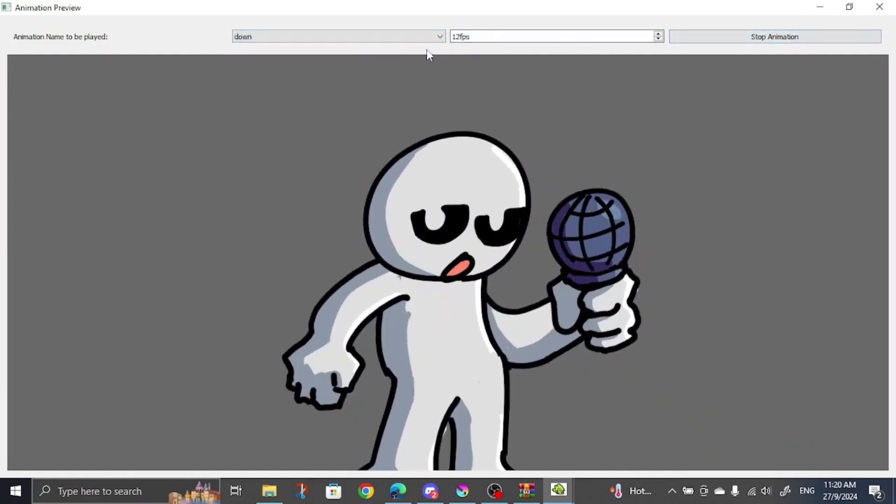
pyautogui.click(411, 38)
pyautogui.click(346, 73)
pyautogui.click(373, 37)
pyautogui.click(336, 81)
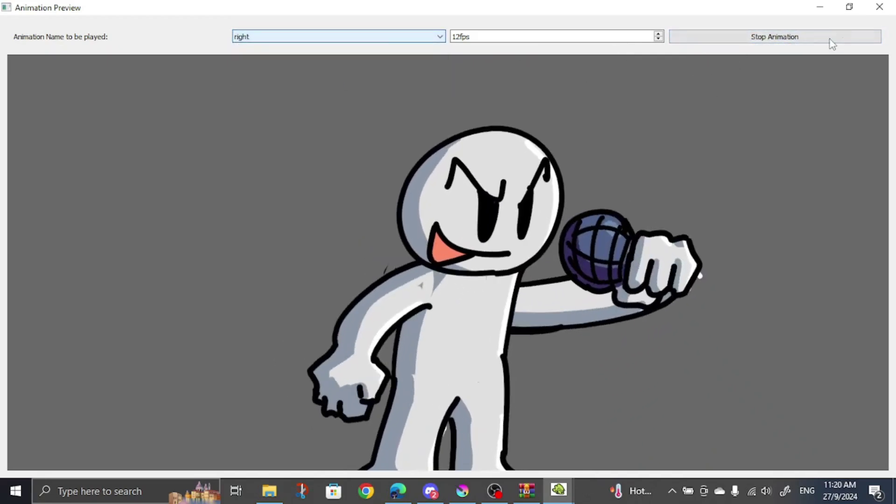
# Close the preview and generate the spritesheet and XML into the totorial folder
pyautogui.click(880, 7)
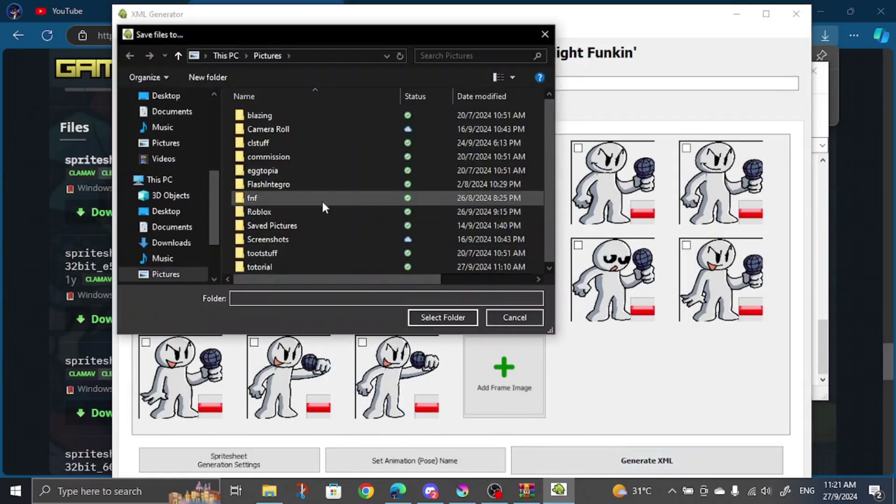
pyautogui.click(267, 264)
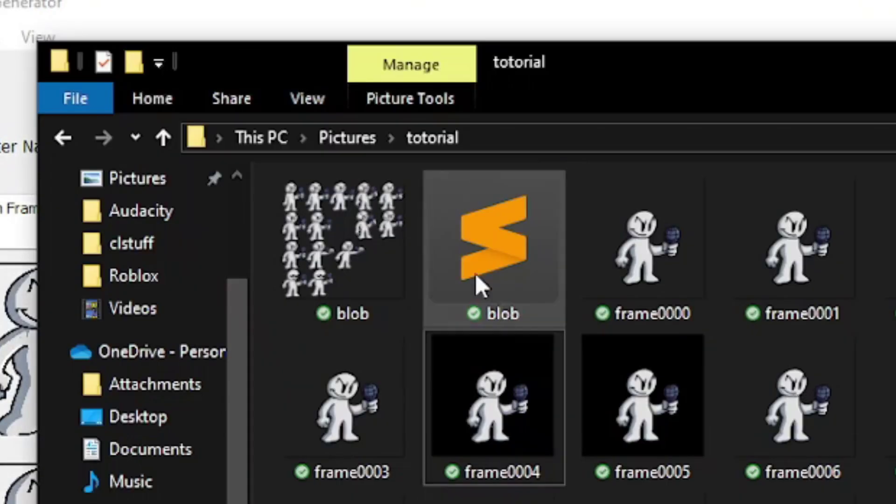
# Open My-Mod's images/characters folder and arrange its window next to the totorial folder holding the blob files
pyautogui.click(477, 276)
pyautogui.click(305, 260)
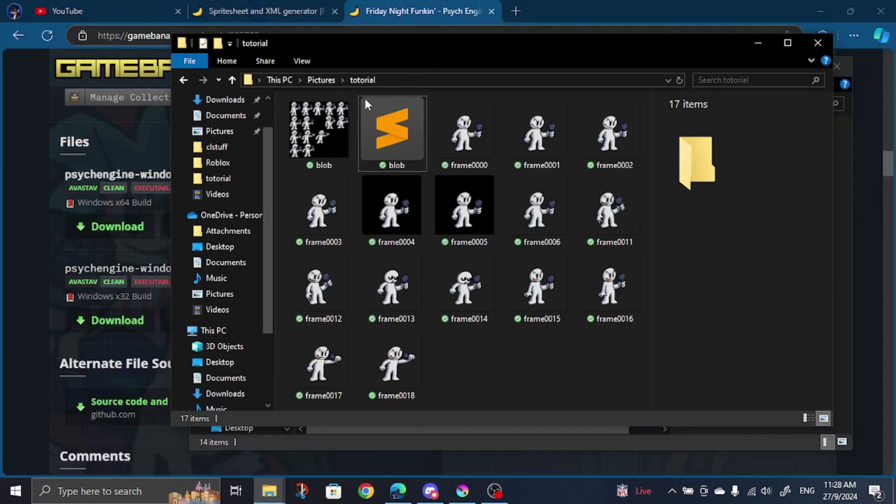
pyautogui.moveTo(417, 49); pyautogui.dragTo(723, 120)
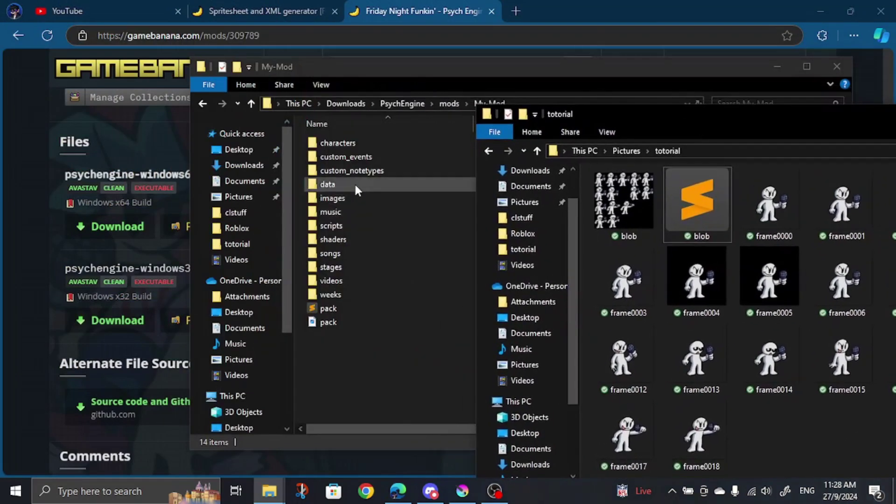
pyautogui.doubleClick(348, 198)
pyautogui.click(346, 156)
pyautogui.doubleClick(344, 154)
pyautogui.moveTo(346, 70); pyautogui.dragTo(232, 77)
# Copy the blob PNG and blob XML from the totorial folder into My-Mod's images/characters folder
pyautogui.click(810, 431)
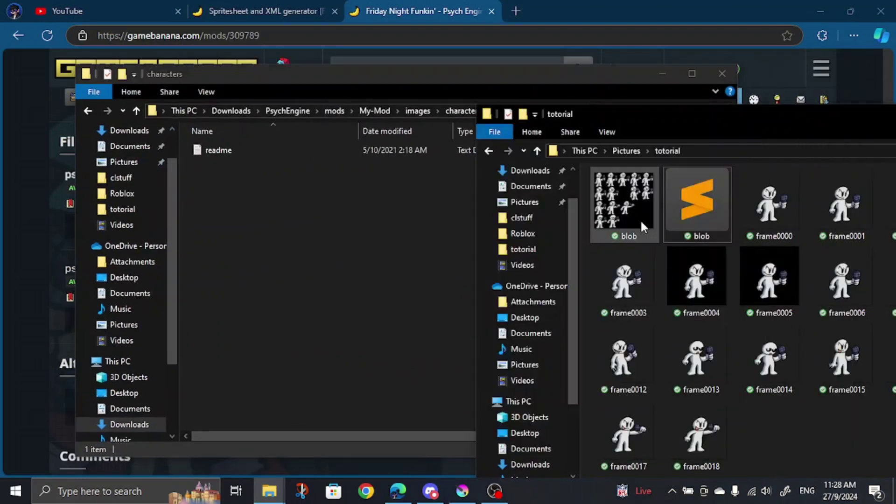
pyautogui.click(368, 243)
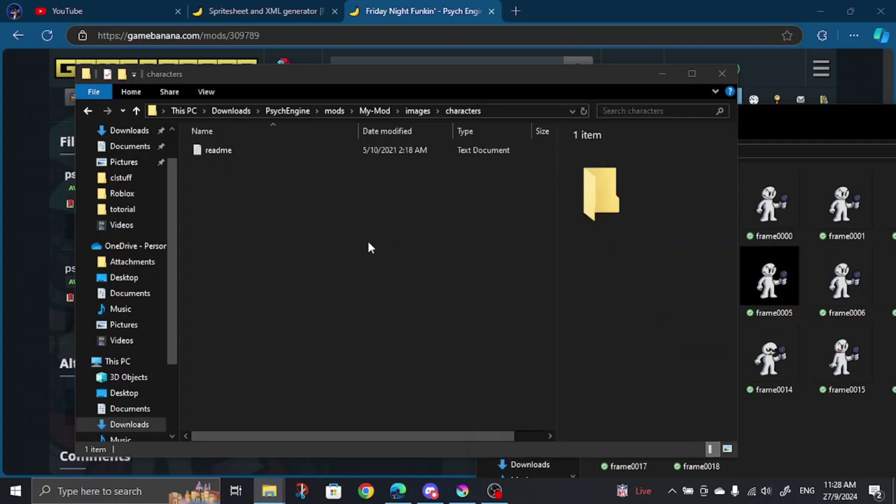
pyautogui.hotkey('ctrl', 'v')
pyautogui.click(368, 243)
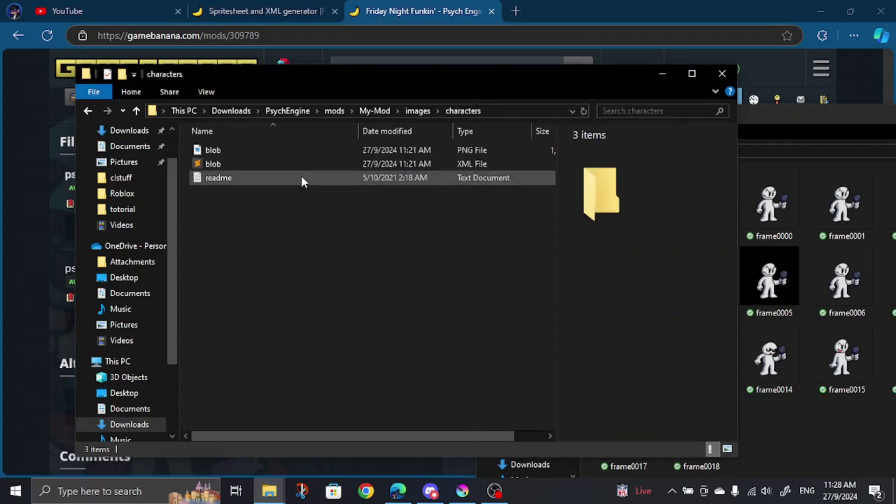
pyautogui.click(306, 150)
# Go to PsychEngine's assets/shared/characters folder and copy the dad JSON file
pyautogui.click(287, 111)
pyautogui.click(223, 150)
pyautogui.doubleClick(223, 151)
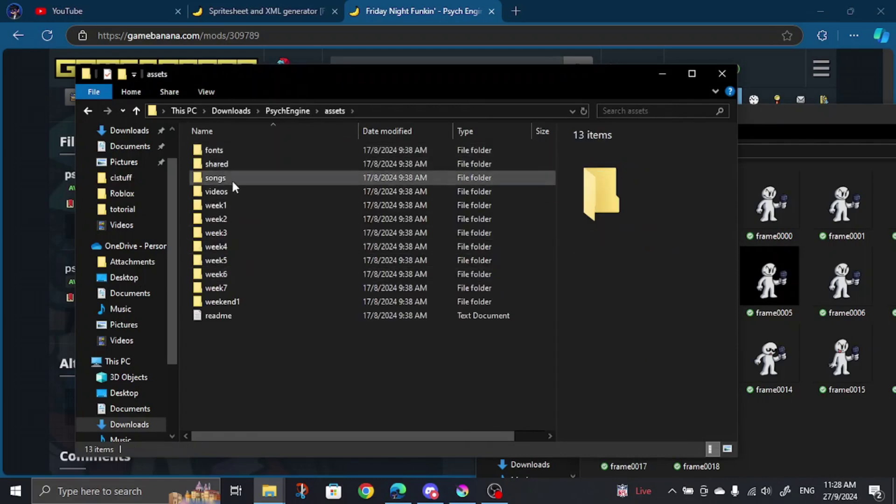
pyautogui.doubleClick(231, 163)
pyautogui.click(233, 147)
pyautogui.doubleClick(232, 150)
pyautogui.click(235, 150)
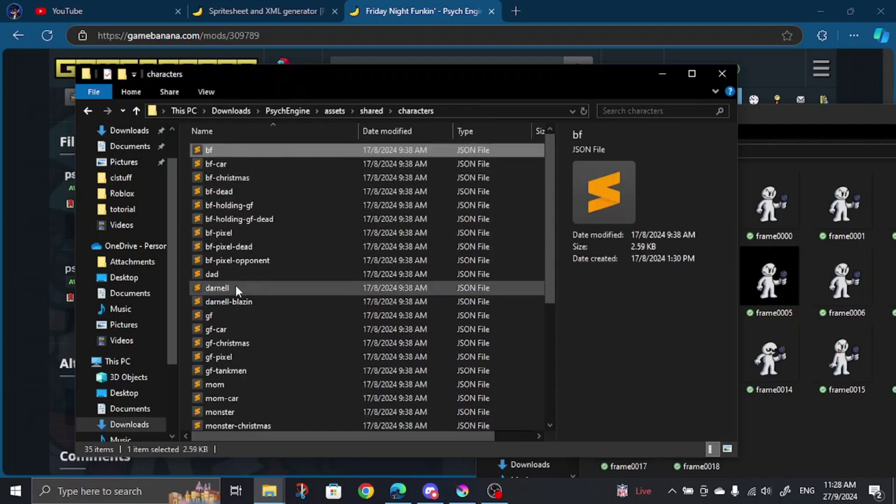
pyautogui.click(226, 270)
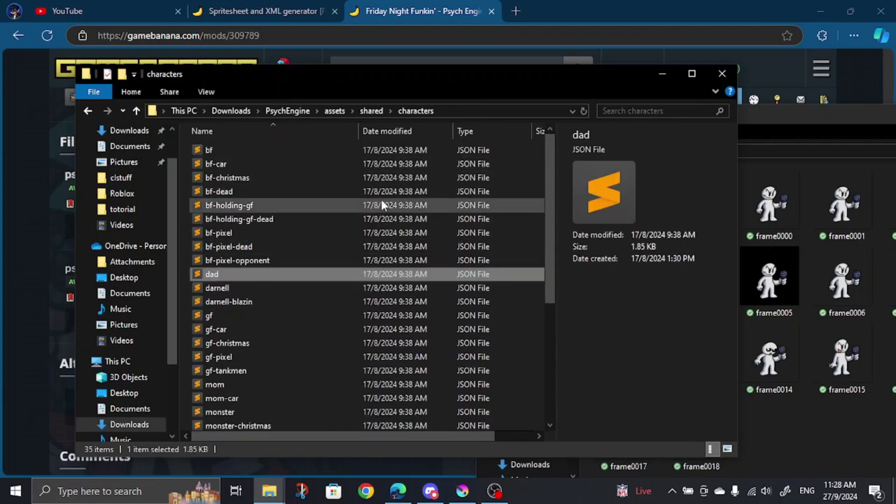
# Paste the dad JSON file into the mods/My-Mod/characters folder
pyautogui.click(300, 111)
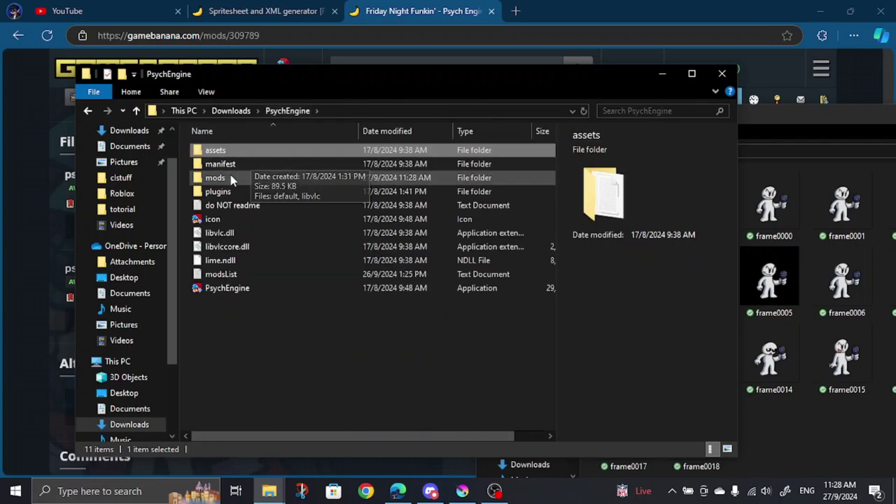
pyautogui.doubleClick(228, 177)
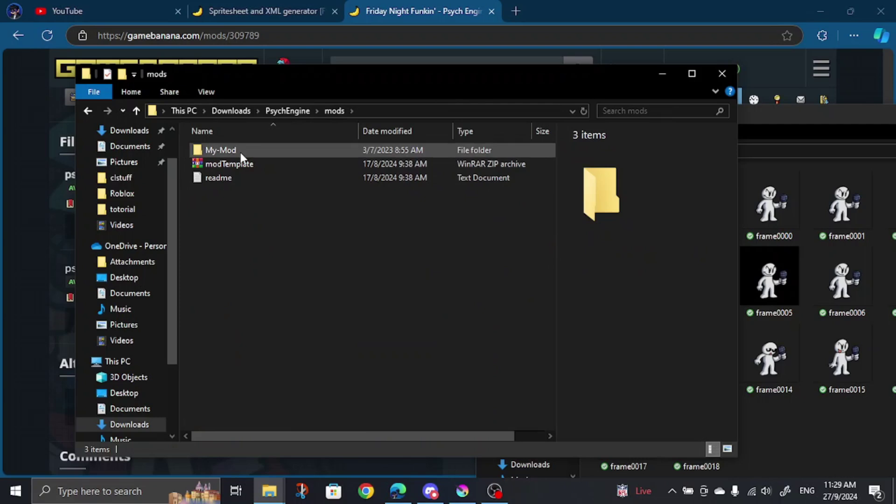
pyautogui.doubleClick(240, 152)
pyautogui.doubleClick(231, 152)
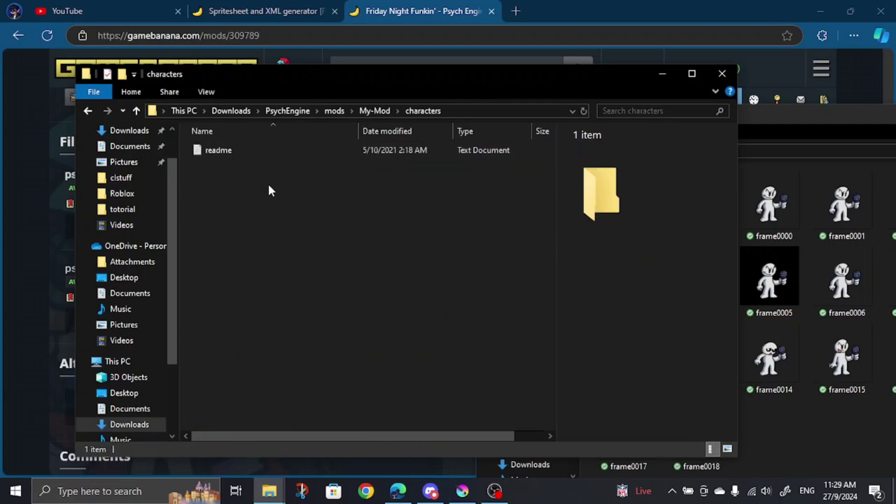
pyautogui.hotkey('ctrl', 'v')
# Rename the pasted dad JSON file as blob and open it in Sublime Text
pyautogui.rightClick(249, 149)
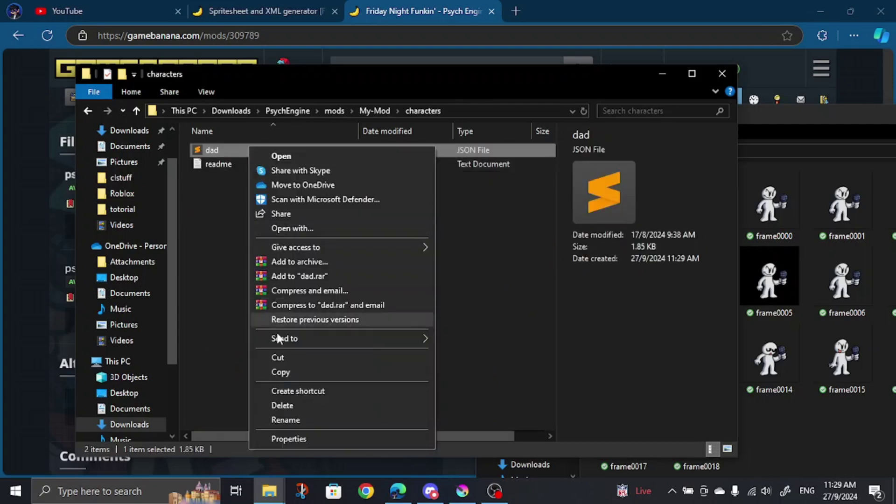
pyautogui.click(301, 418)
pyautogui.write('blob')
pyautogui.press('Return')
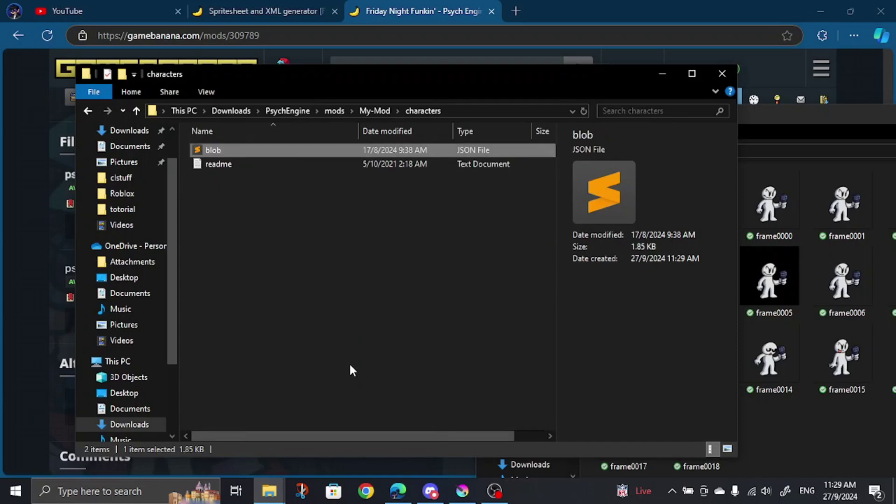
pyautogui.doubleClick(311, 153)
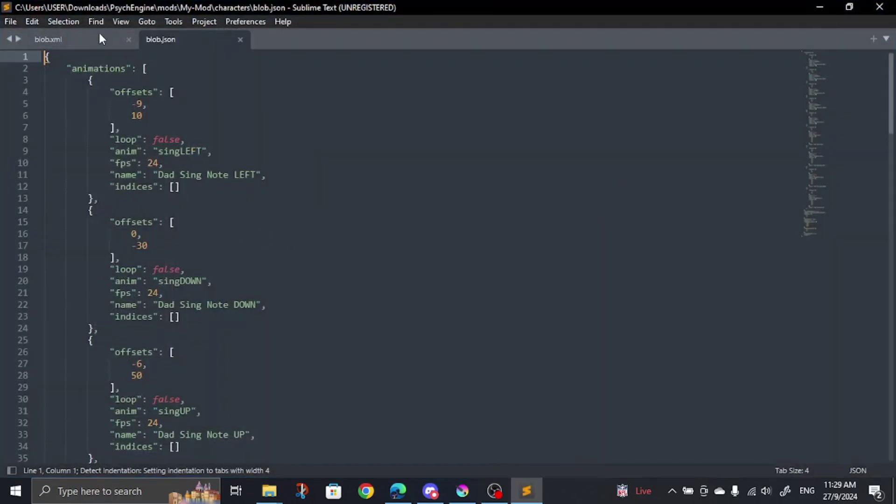
pyautogui.click(99, 38)
pyautogui.click(172, 43)
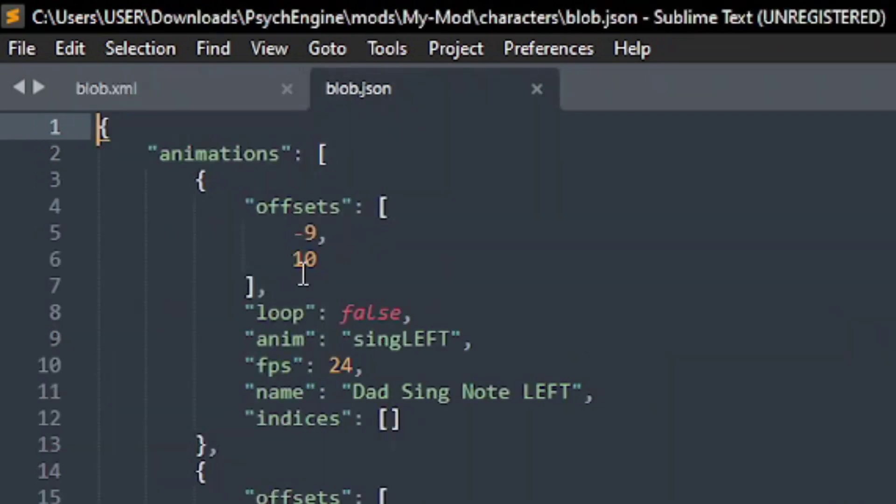
# Delete the unused looping animation entries in blob.json, from idle-loop through singUP-loop
pyautogui.scroll(-3, 118, 115)
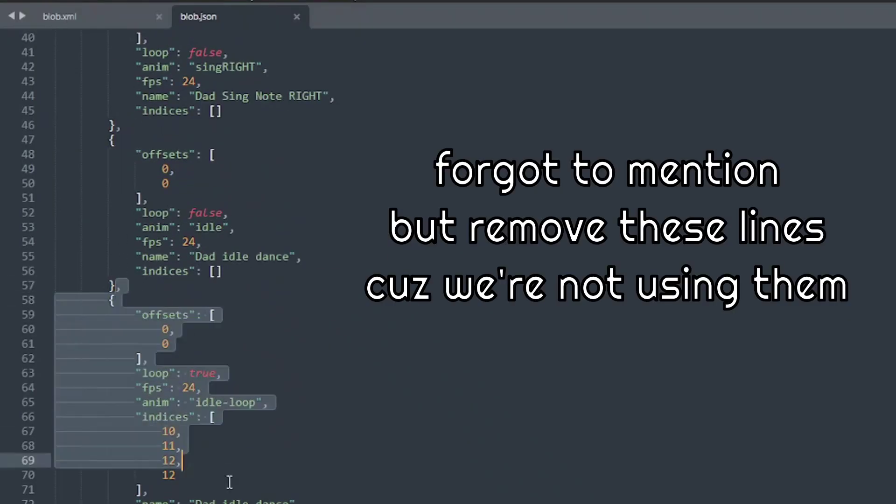
pyautogui.moveTo(243, 502); pyautogui.dragTo(249, 269)
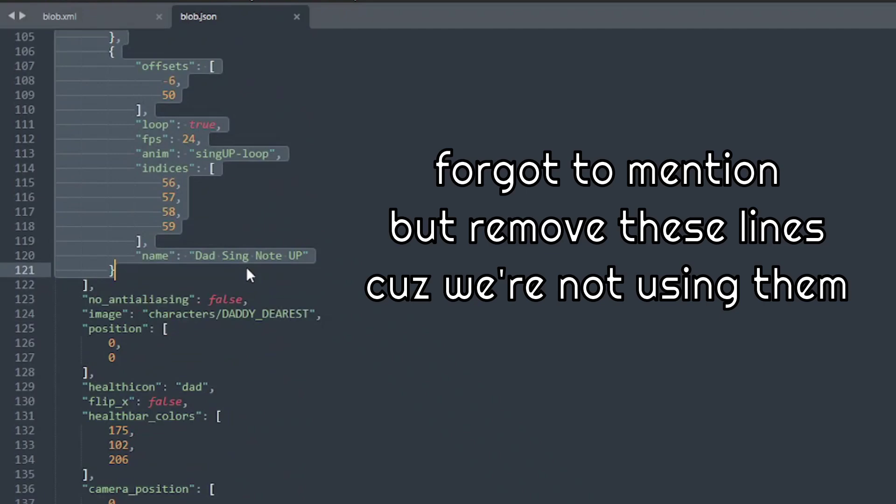
pyautogui.press('BackSpace')
pyautogui.scroll(10, 244, 303)
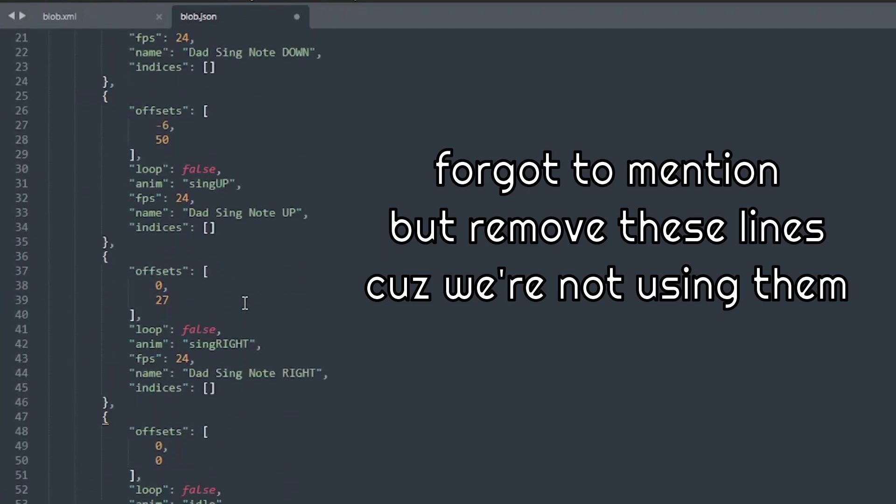
pyautogui.scroll(6, 244, 303)
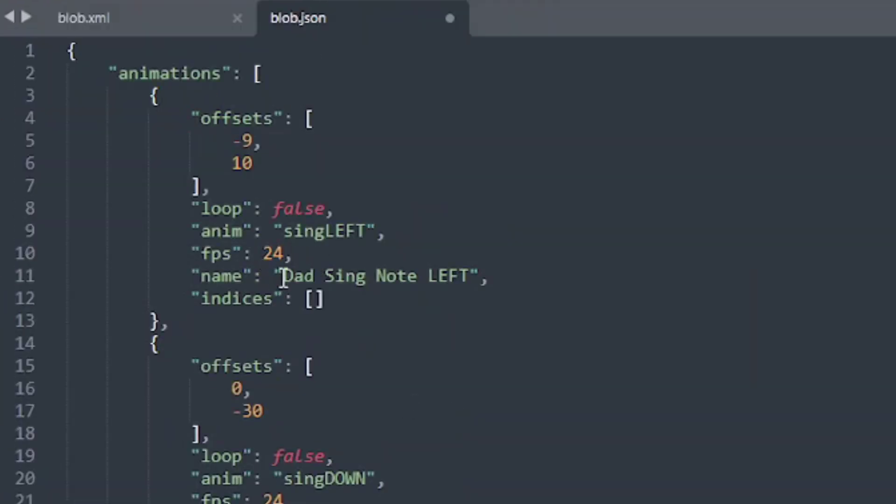
# Set the singLEFT animation's name to "blob left" and compare it with the frame names in blob.xml
pyautogui.moveTo(284, 279); pyautogui.dragTo(407, 270)
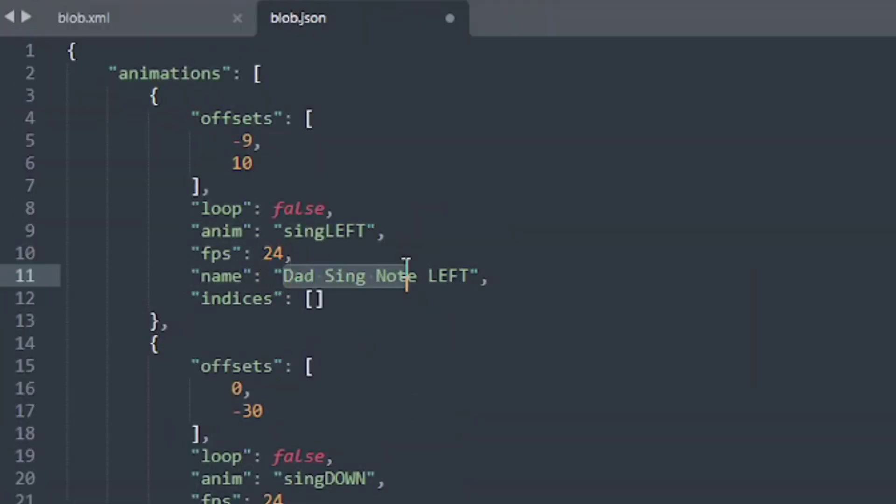
pyautogui.write('blob')
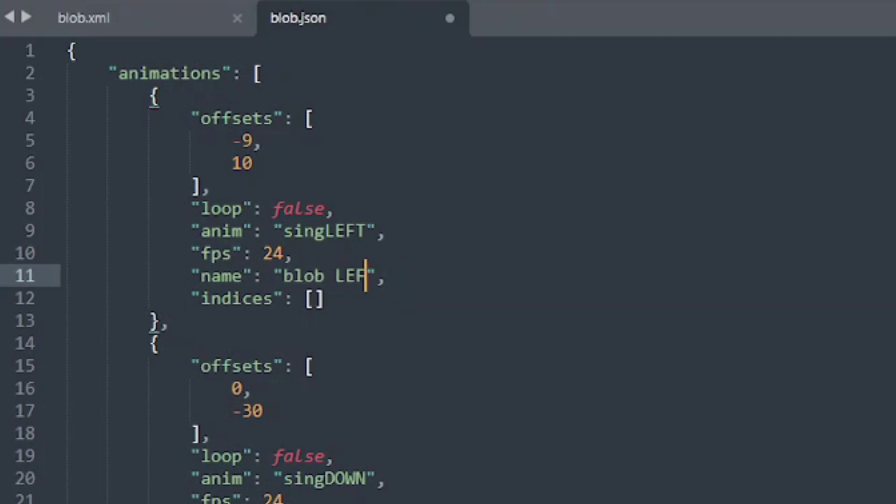
pyautogui.write(' left')
pyautogui.click(308, 196)
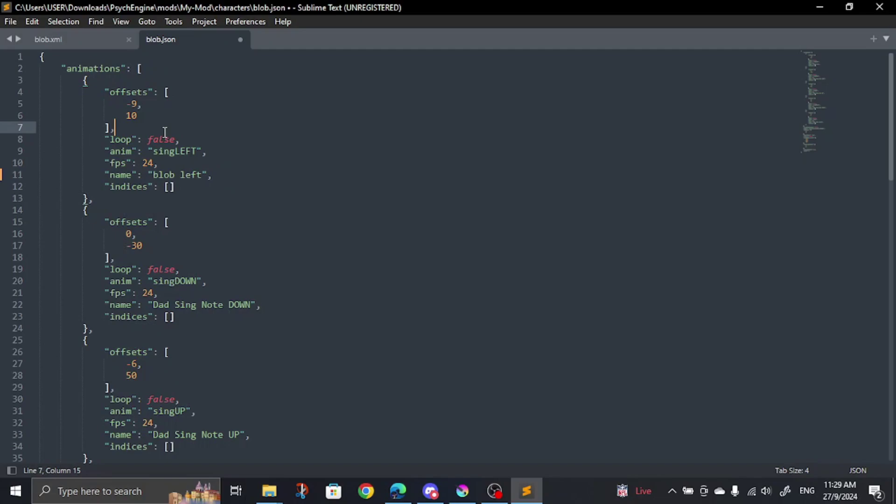
pyautogui.click(102, 38)
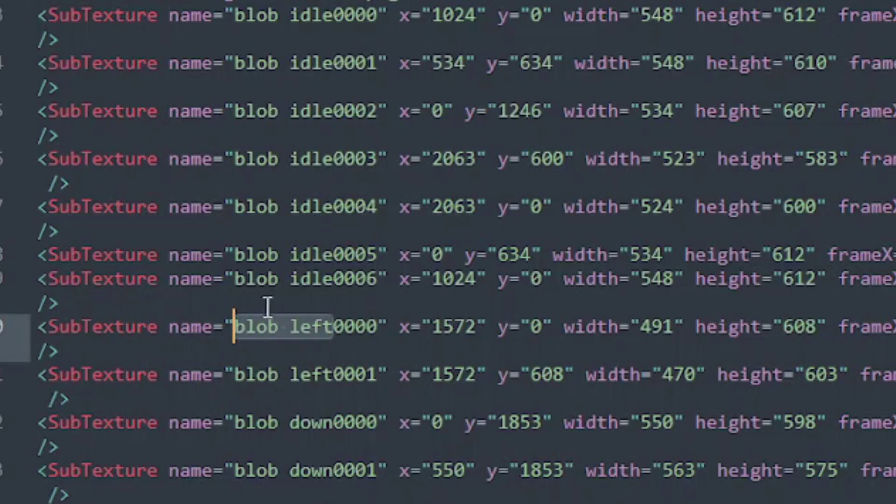
pyautogui.click(341, 80)
# Set the singDOWN animation's name to "blob down" and the singUP animation's name to "blob up"
pyautogui.click(156, 201)
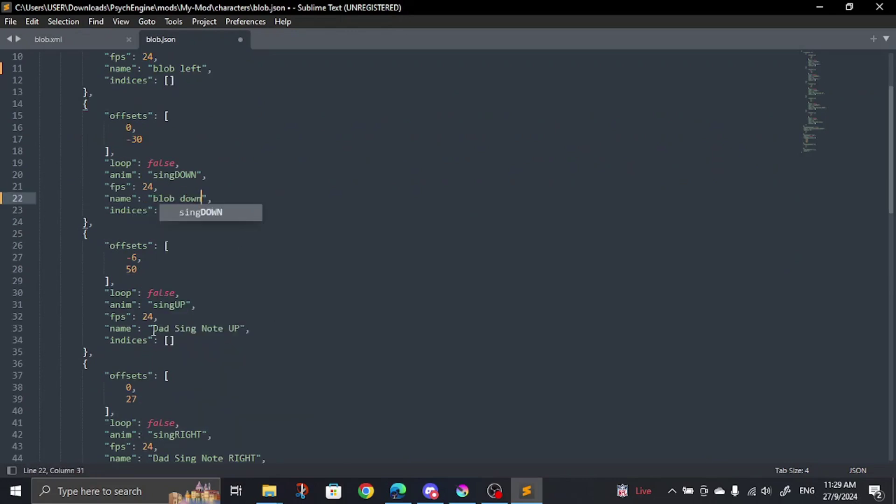
pyautogui.moveTo(153, 329); pyautogui.dragTo(240, 329)
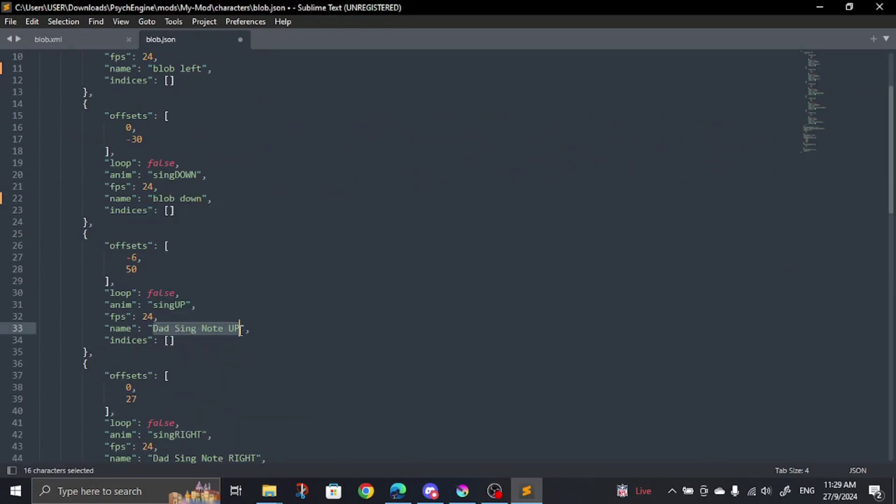
pyautogui.scroll(-3, 289, 304)
# Set the singRIGHT animation's name to "blob right" and the idle animation's name to "blob idle"
pyautogui.moveTo(154, 353); pyautogui.dragTo(262, 353)
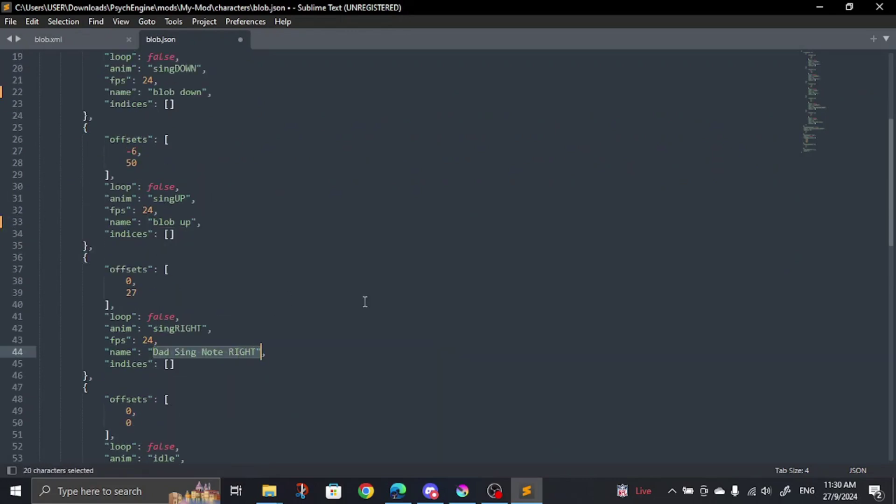
pyautogui.write('blob up"')
pyautogui.press('Left')
pyautogui.write('up')
pyautogui.press('BackSpace')
pyautogui.press('BackSpace')
pyautogui.write('right')
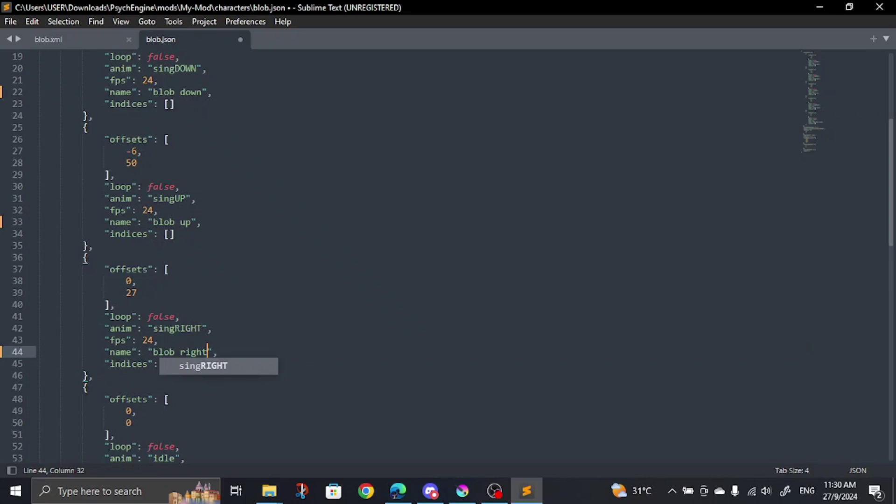
pyautogui.scroll(-3, 138, 327)
pyautogui.moveTo(154, 375); pyautogui.dragTo(230, 376)
pyautogui.write('blob idle')
# Set the offsets of the right, up, down and left singing animations to 0, 0
pyautogui.scroll(3, 191, 295)
pyautogui.click(132, 293)
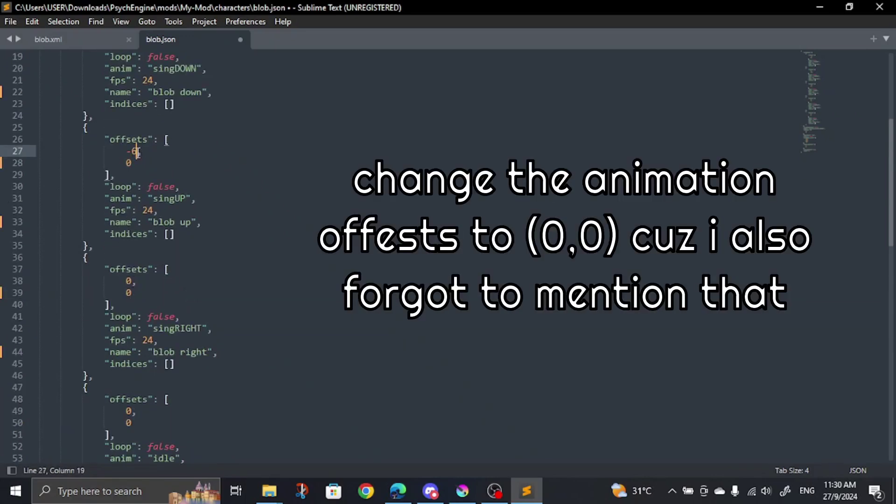
pyautogui.press('BackSpace')
pyautogui.press('BackSpace')
pyautogui.write('0')
pyautogui.scroll(3, 144, 149)
pyautogui.write('0')
pyautogui.scroll(3, 142, 140)
pyautogui.click(142, 116)
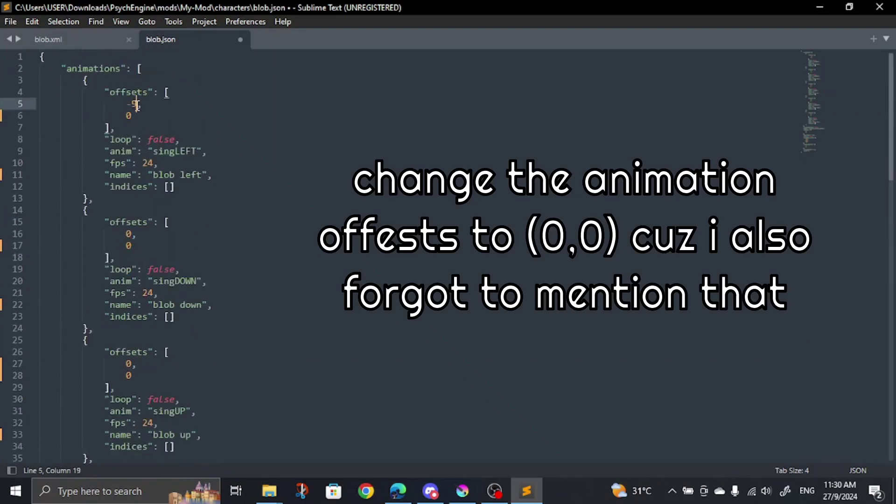
# Switch to Krita and show the Specific Color Selector docker
pyautogui.scroll(-15, 139, 108)
pyautogui.click(462, 491)
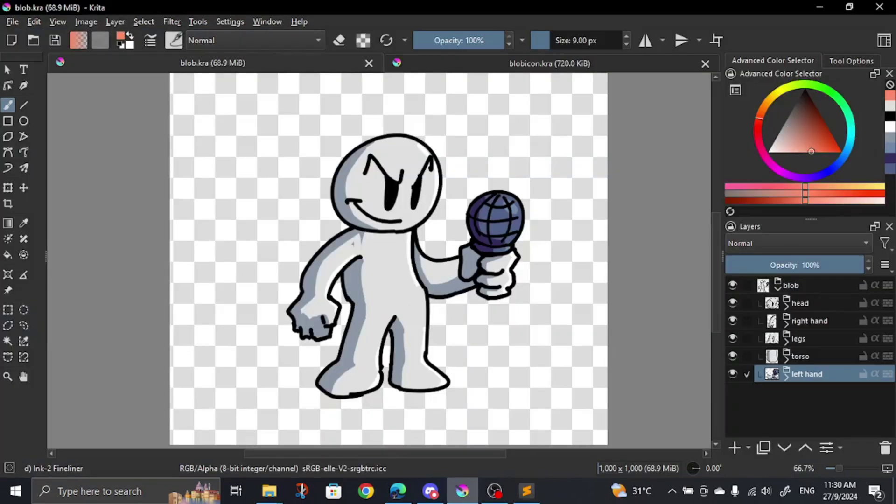
pyautogui.scroll(1, 439, 216)
pyautogui.click(230, 22)
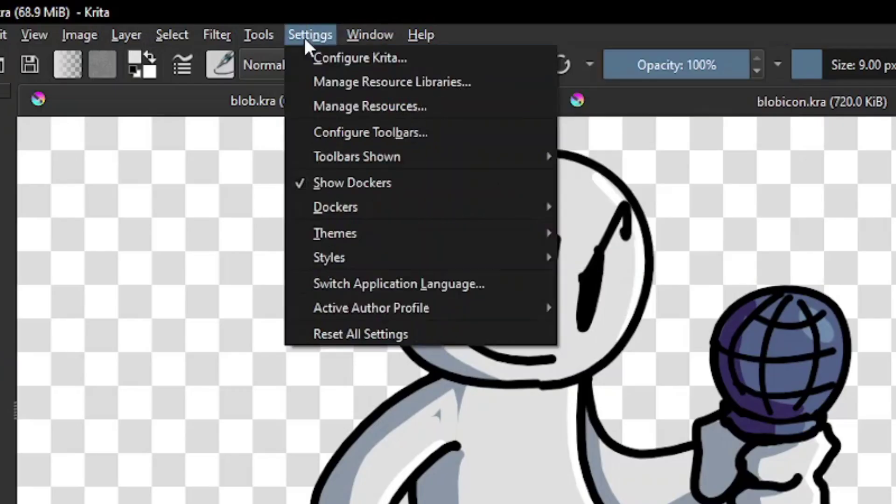
pyautogui.moveTo(252, 128)
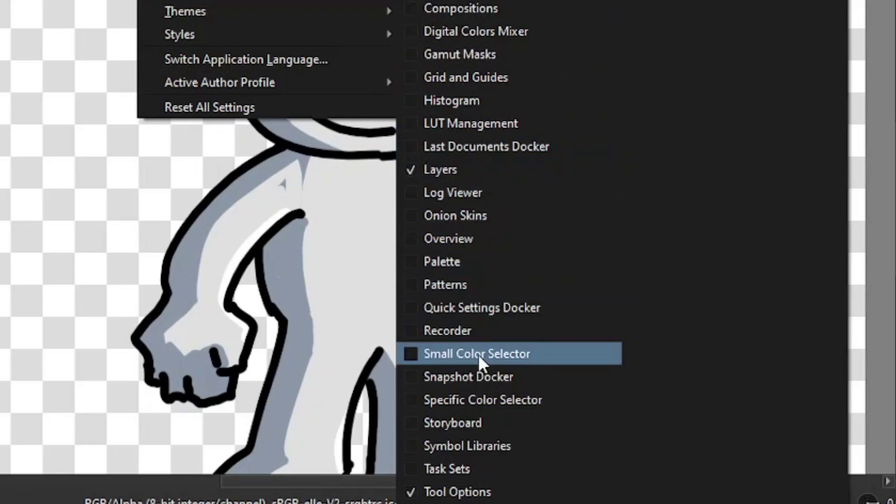
pyautogui.click(483, 401)
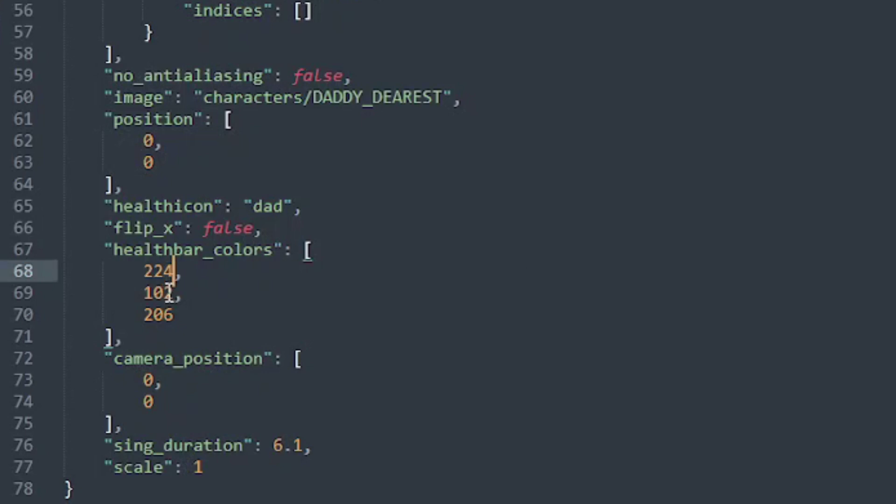
# Set the second and third healthbar_colors values in blob.json to 224
pyautogui.doubleClick(168, 294)
pyautogui.write('24')
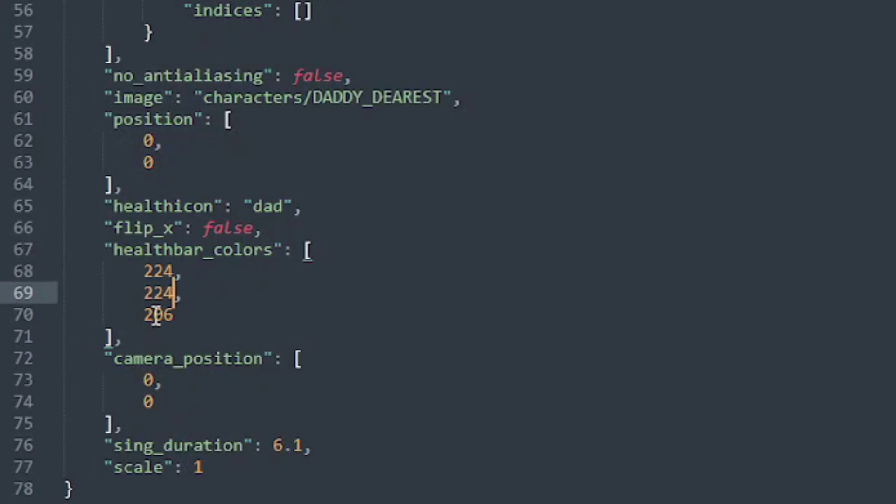
pyautogui.doubleClick(158, 315)
pyautogui.write('2')
pyautogui.write('24')
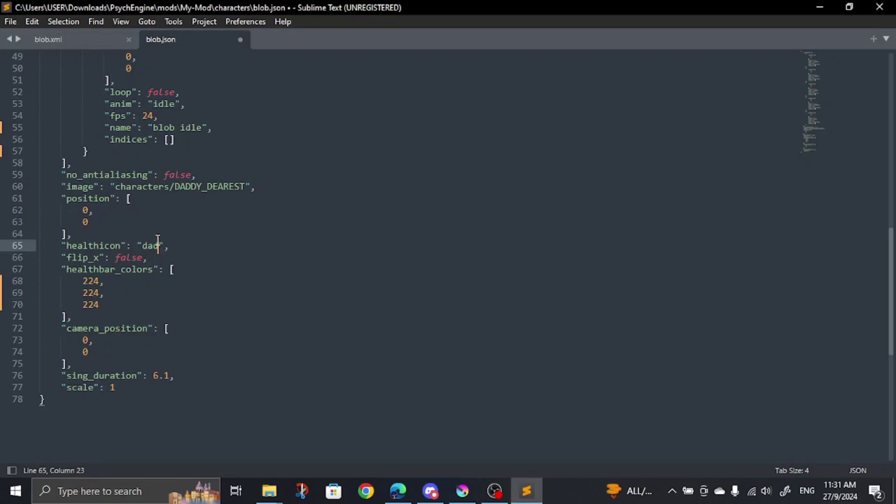
# Set the healthicon value to "blob" and the image path to "characters/blob" in blob.json
pyautogui.write('lob')
pyautogui.hotkey('ctrl', 's')
pyautogui.moveTo(174, 186); pyautogui.dragTo(247, 184)
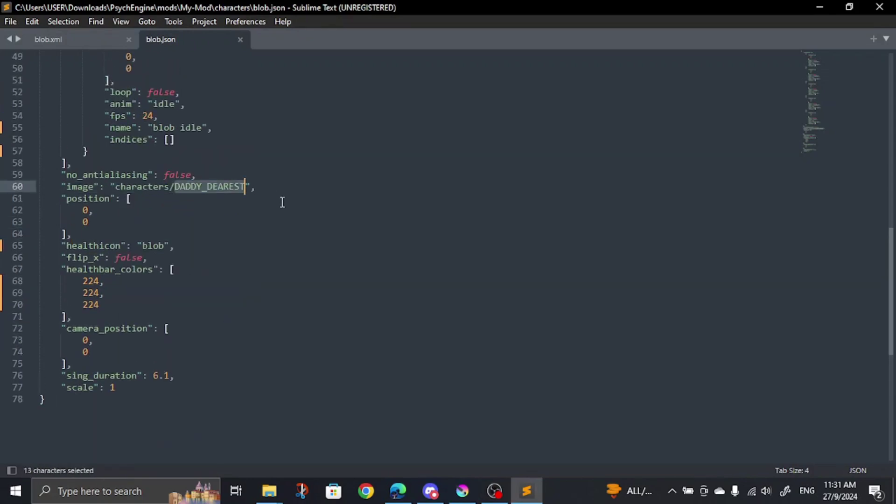
pyautogui.write('blob')
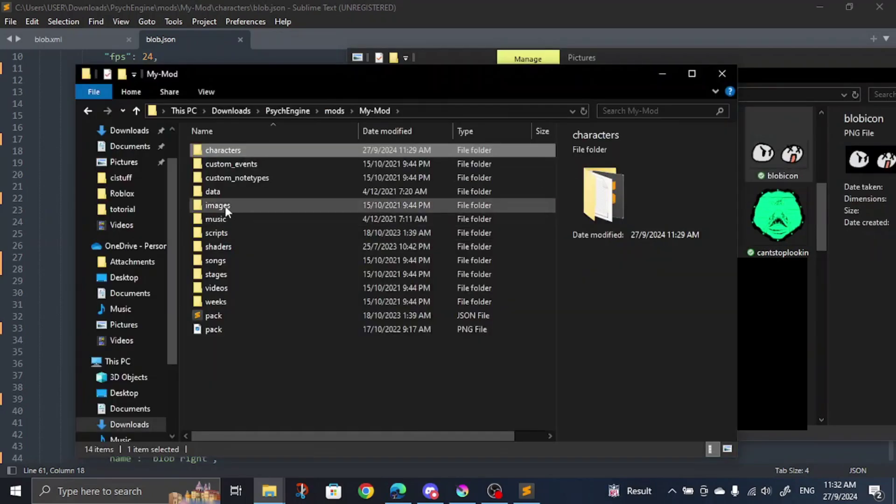
# Paste the copied blobicon image into My-Mod's images/icons folder and rename it icon-blob
pyautogui.click(225, 205)
pyautogui.doubleClick(225, 205)
pyautogui.doubleClick(218, 193)
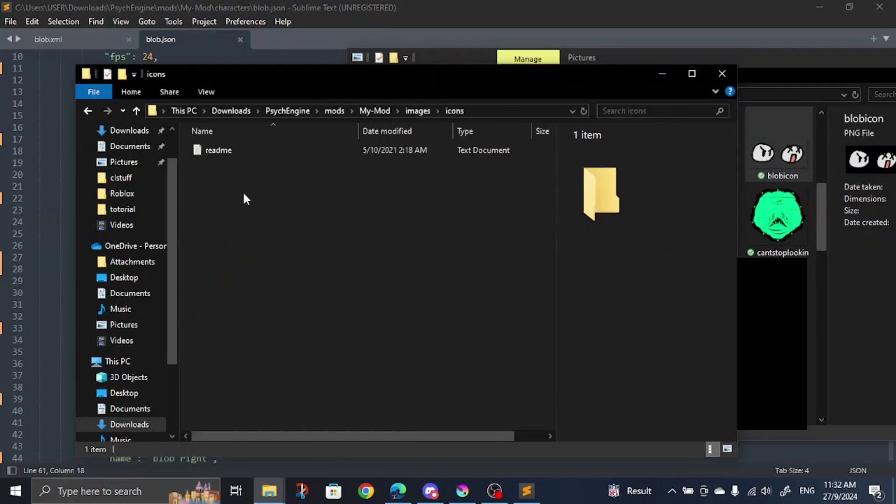
pyautogui.hotkey('ctrl', 'v')
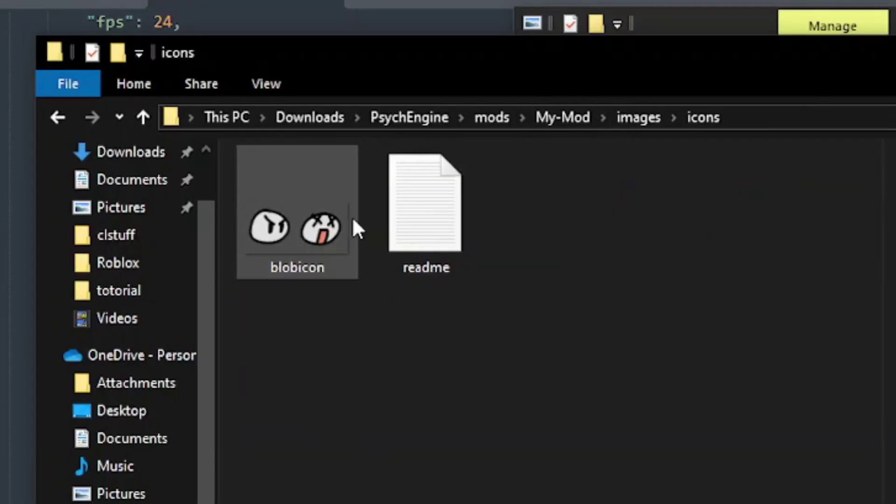
pyautogui.click(325, 217)
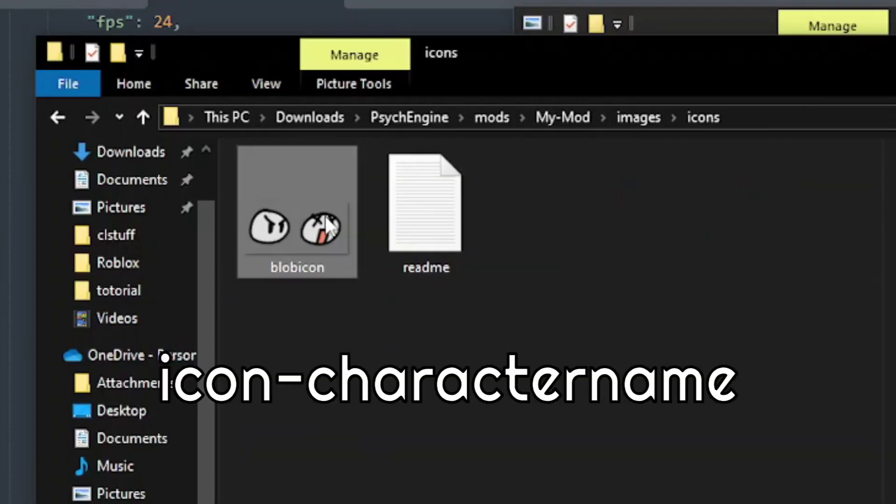
pyautogui.rightClick(326, 216)
pyautogui.click(387, 503)
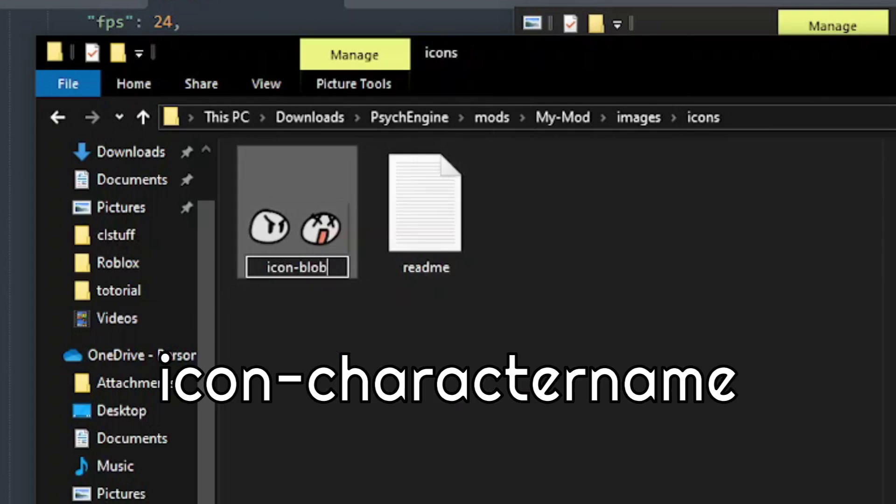
pyautogui.press('Return')
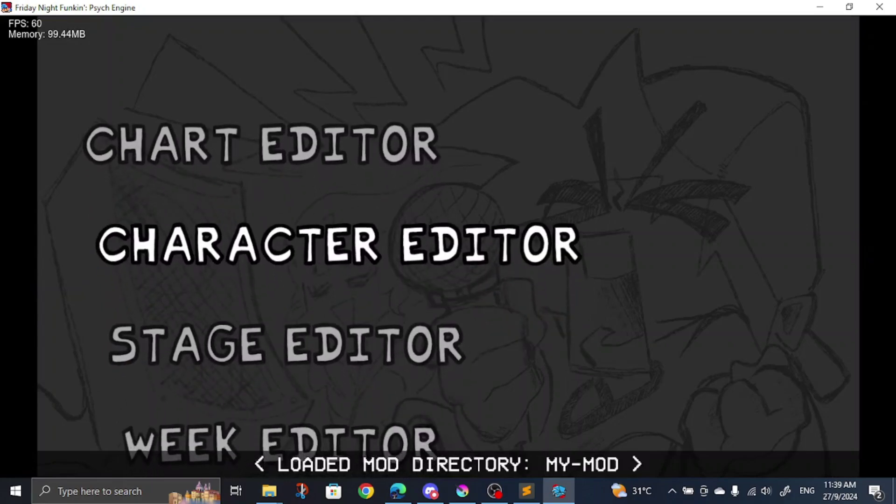
# Open Psych Engine's Character Editor and load the blob character
pyautogui.press('Return')
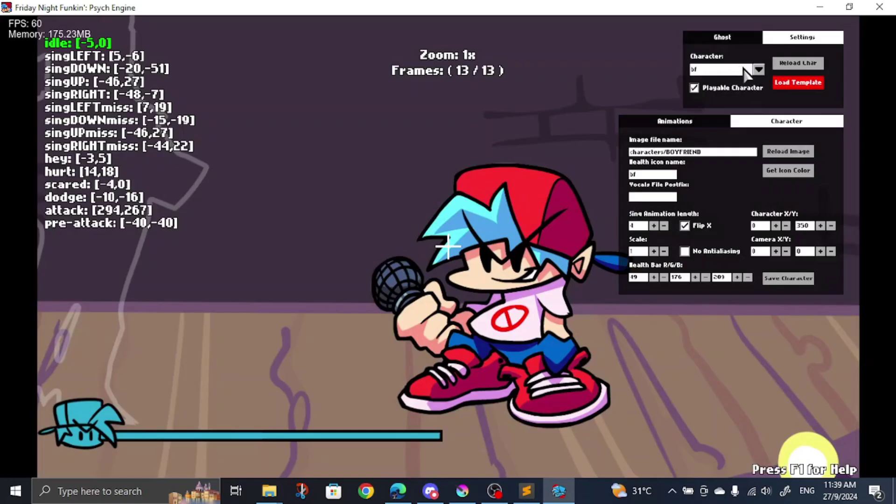
pyautogui.click(758, 70)
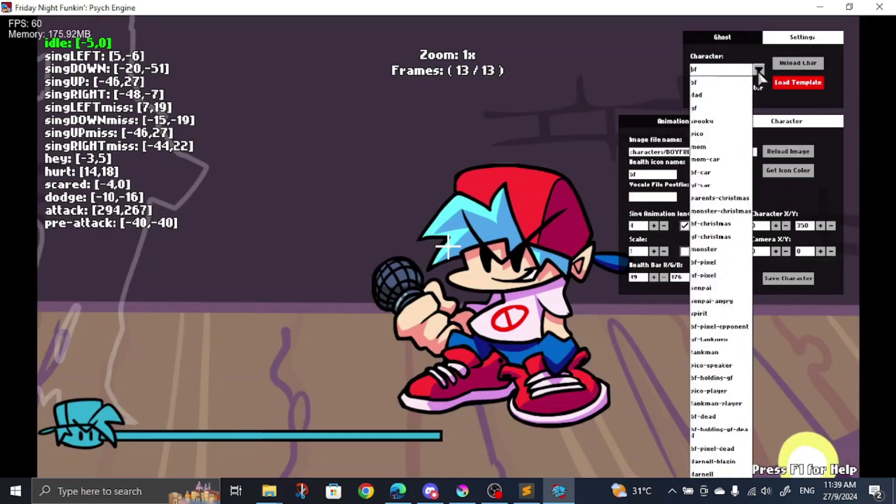
pyautogui.scroll(-10, 727, 254)
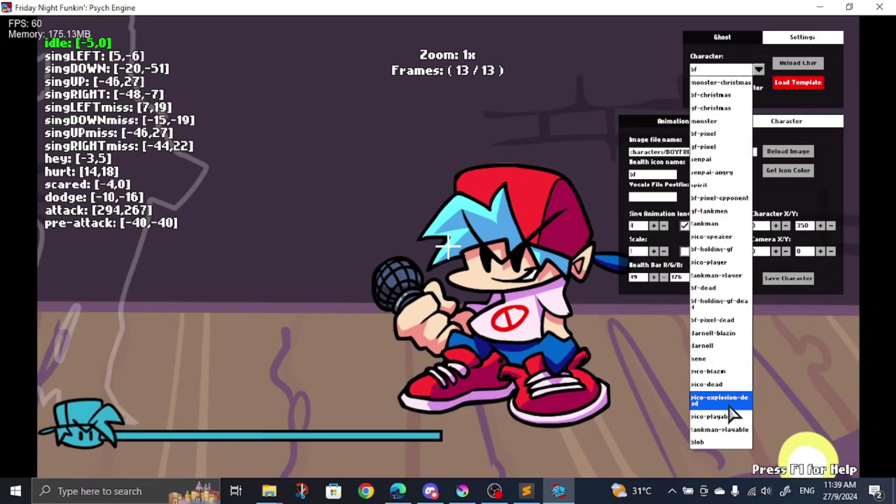
pyautogui.click(724, 445)
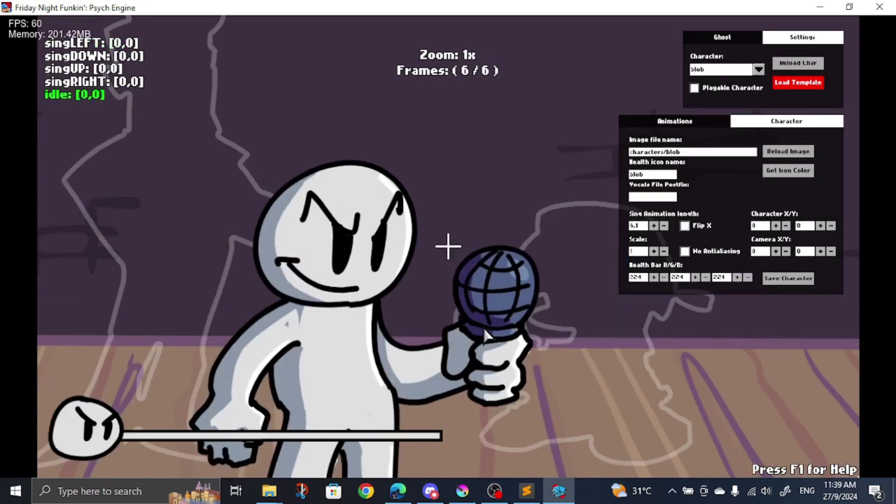
# Move the idle animation's sprite to the offset 310, 130
pyautogui.press('Up')
pyautogui.press('Left')
pyautogui.press('Up')
pyautogui.press('Left')
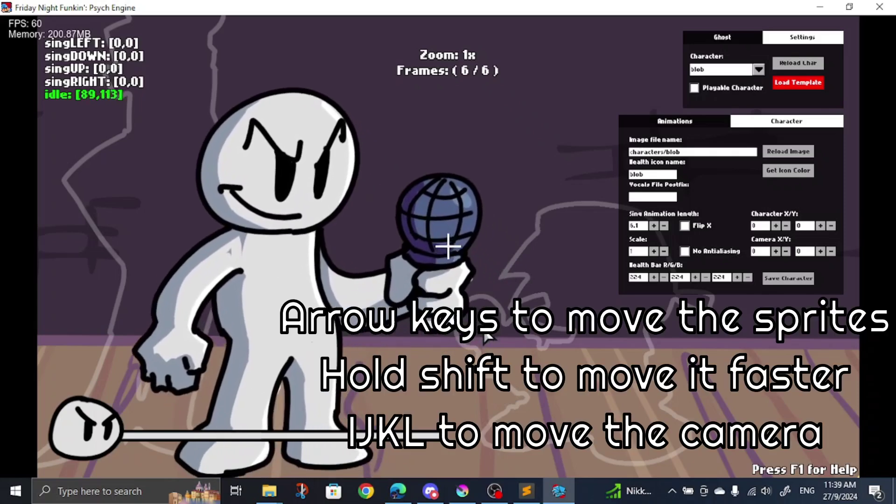
pyautogui.press('j')
pyautogui.press('Left')
pyautogui.press('Down')
pyautogui.press('Left')
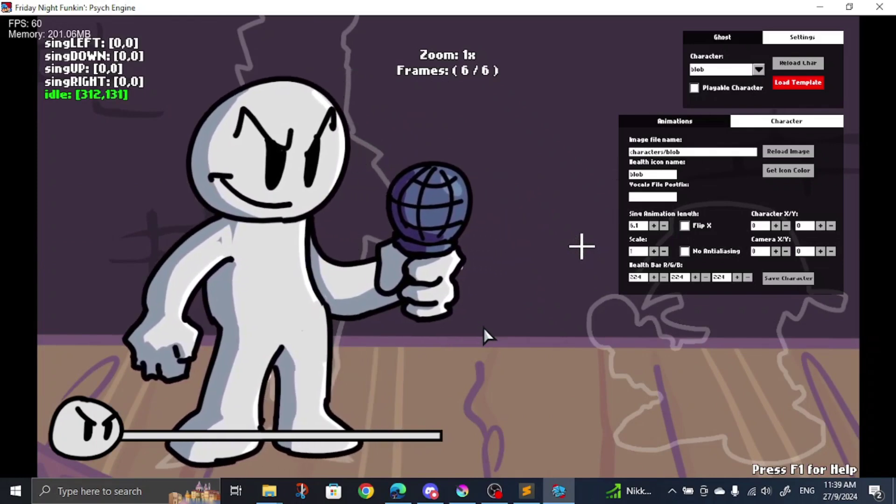
pyautogui.press('Up')
pyautogui.press('Right')
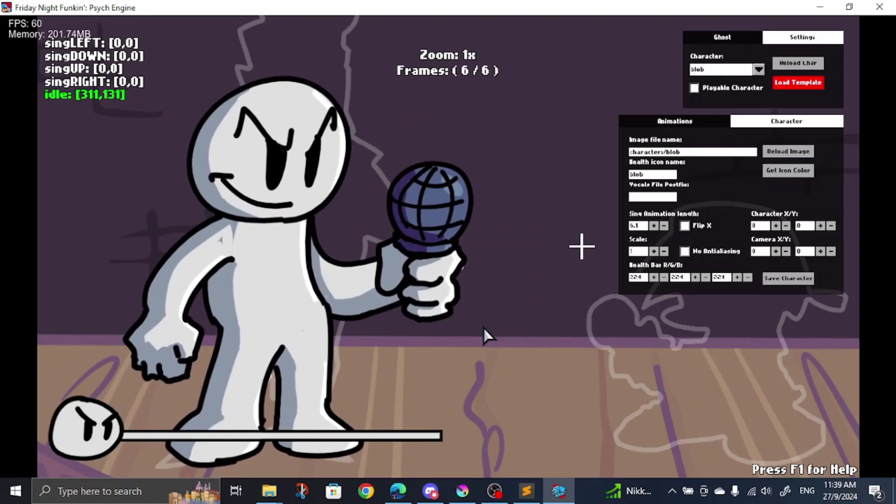
pyautogui.press('Right')
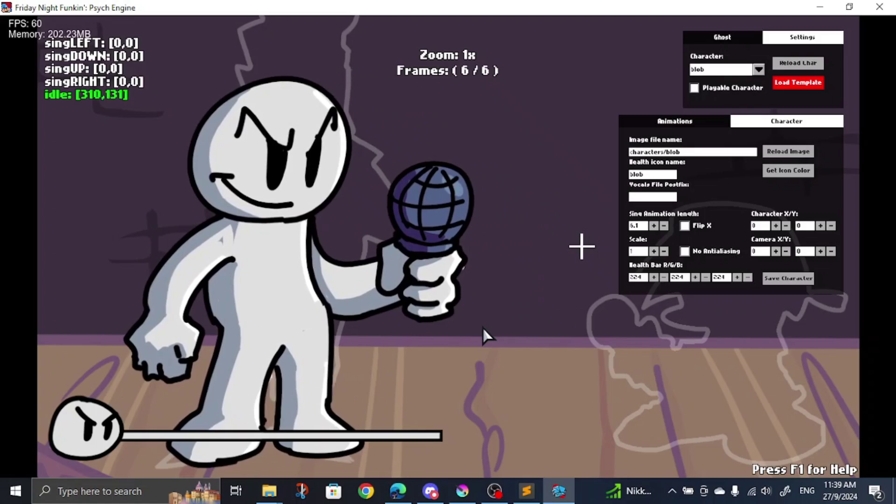
pyautogui.press('Down')
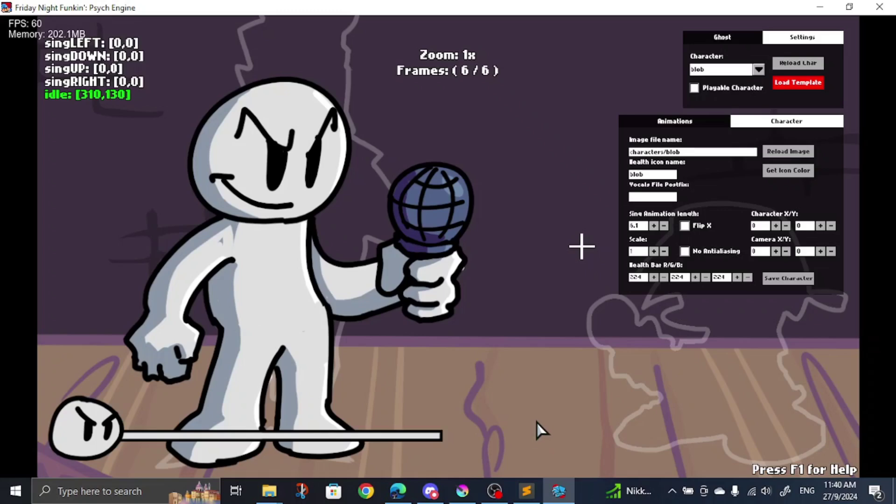
# Move the singLEFT animation's sprite to the offset 310, 130
pyautogui.press('s')
pyautogui.press('Left')
pyautogui.press('Up')
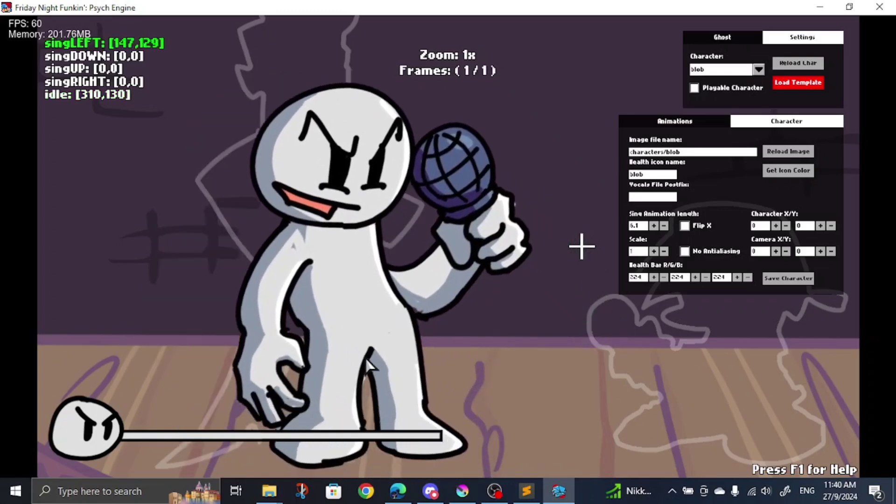
pyautogui.press('Down')
pyautogui.press('Left')
pyautogui.press('Down')
pyautogui.press('Up')
pyautogui.press('Up')
# Move the singRIGHT animation's sprite to the offset 310, 130
pyautogui.press('w')
pyautogui.press('w')
pyautogui.hotkey('shift', 'Left')
pyautogui.hotkey('shift', 'Up')
pyautogui.hotkey('shift', 'Left')
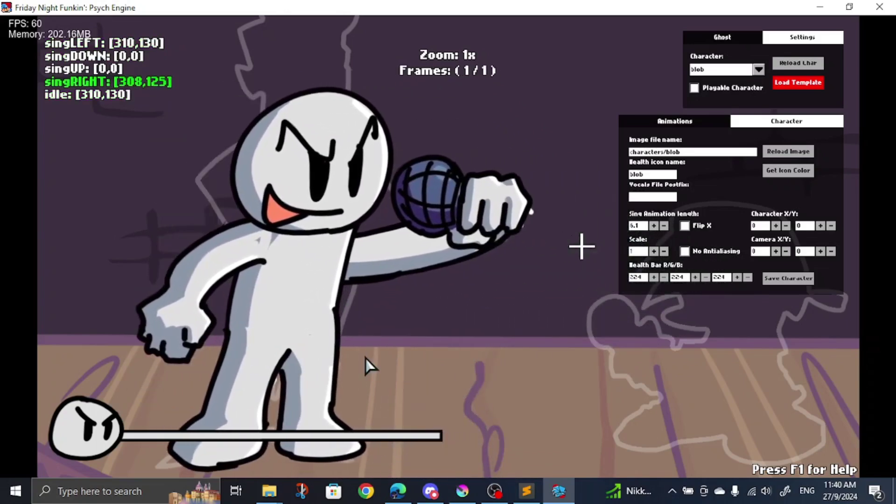
pyautogui.press('Left')
pyautogui.press('Down')
pyautogui.press('Down')
pyautogui.press('Down')
pyautogui.press('Down')
pyautogui.press('Down')
pyautogui.press('Up')
pyautogui.press('Up')
pyautogui.press('Up')
pyautogui.press('Up')
pyautogui.press('Up')
pyautogui.press('Up')
pyautogui.press('Up')
pyautogui.press('Up')
pyautogui.press('Up')
pyautogui.press('Up')
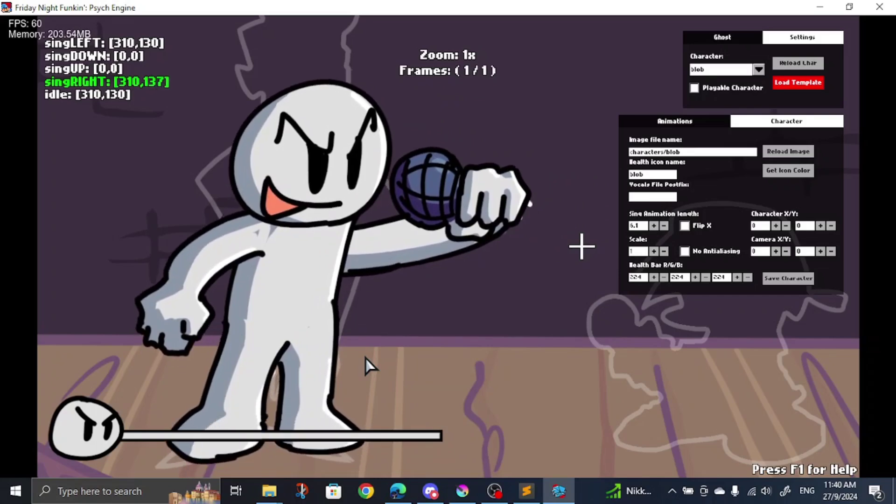
# Move the singDOWN animation's sprite to the offset 310, 130
pyautogui.press('s')
pyautogui.press('s')
pyautogui.press('s')
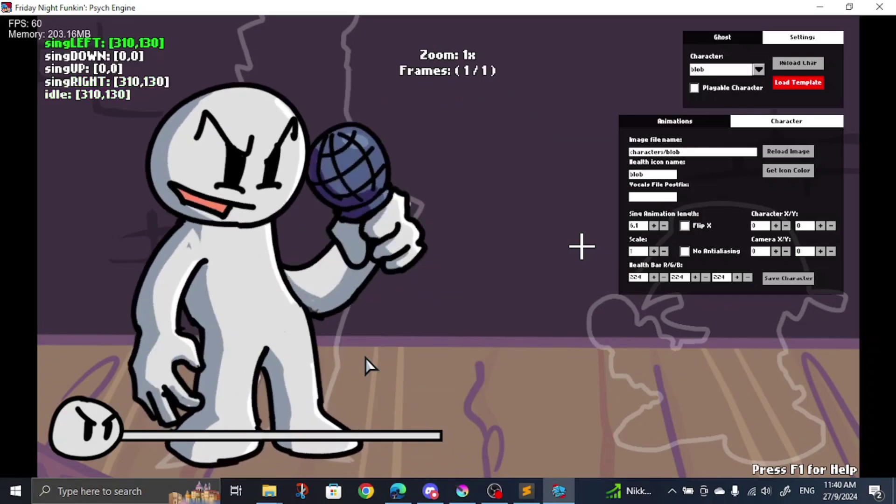
pyautogui.hotkey('shift', 'Left')
pyautogui.hotkey('shift', 'Up')
pyautogui.hotkey('shift', 'Left')
pyautogui.hotkey('shift', 'Up')
pyautogui.hotkey('shift', 'Up')
pyautogui.hotkey('shift', 'Up')
pyautogui.hotkey('shift', 'Up')
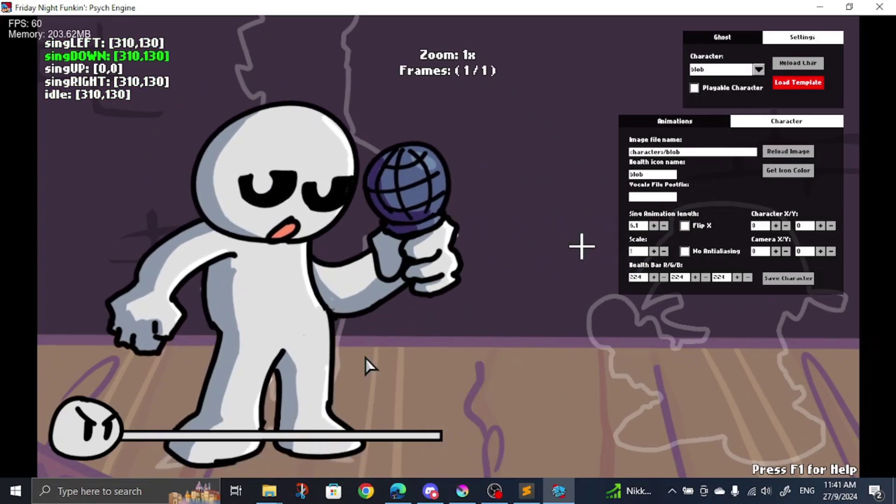
# Move the singUP animation's sprite to the offset 310, 130
pyautogui.press('s')
pyautogui.hotkey('shift', 'Left')
pyautogui.hotkey('shift', 'Up')
pyautogui.hotkey('shift', 'Left')
pyautogui.hotkey('shift', 'Up')
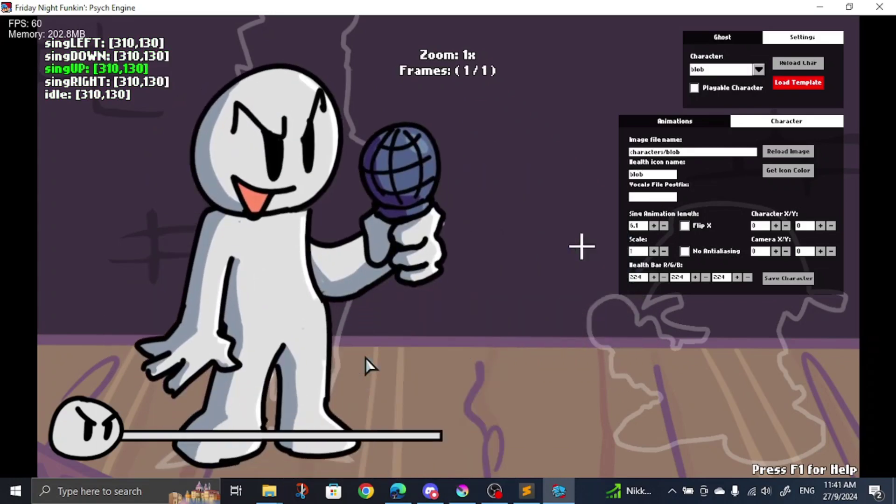
# Return to the idle animation, save the character as blob.json in My-Mod's characters folder, and exit the Character Editor
pyautogui.press('s')
pyautogui.press('s')
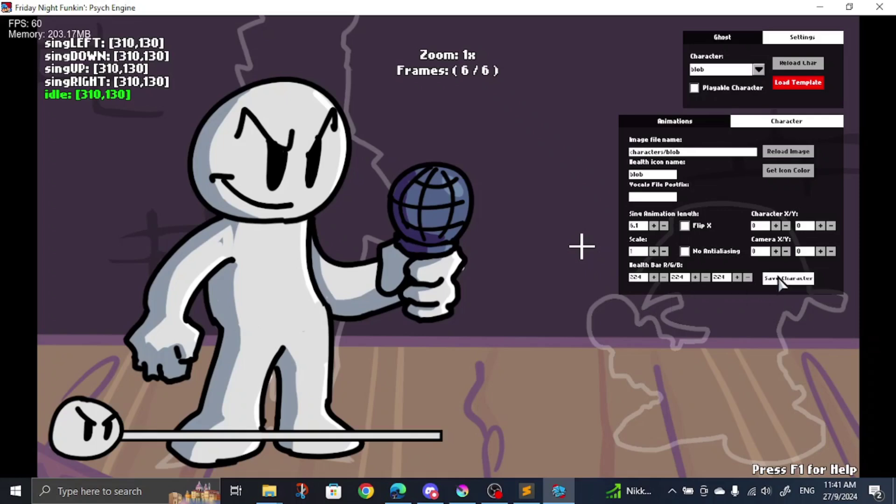
pyautogui.hotkey('ctrl', 's')
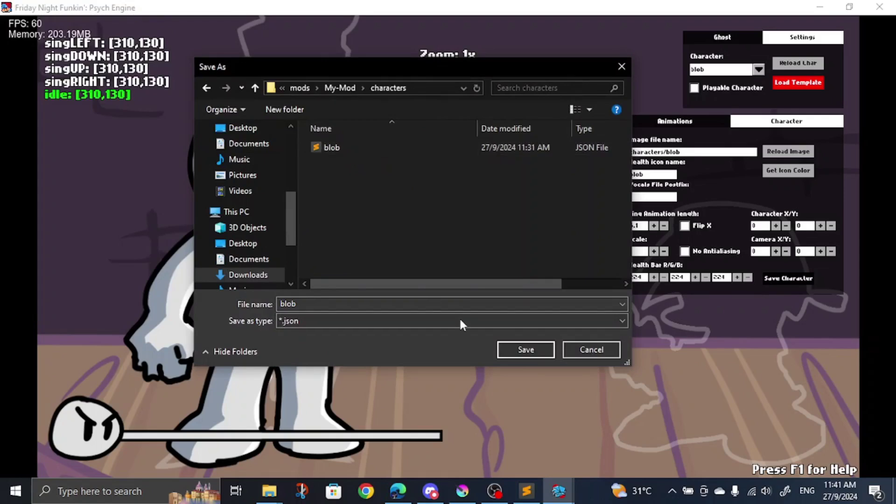
pyautogui.click(510, 347)
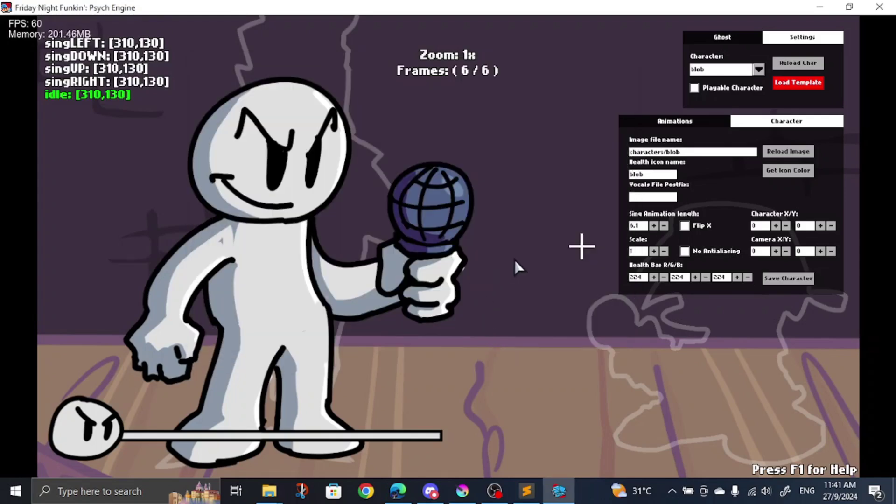
pyautogui.press('Escape')
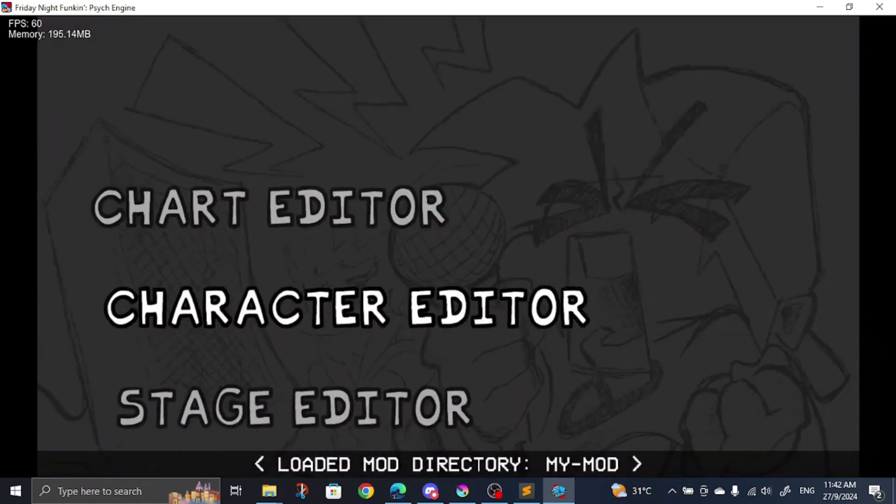
# Open the Chart Editor and set the Test song's opponent to blob
pyautogui.press('Down')
pyautogui.press('Up')
pyautogui.press('Up')
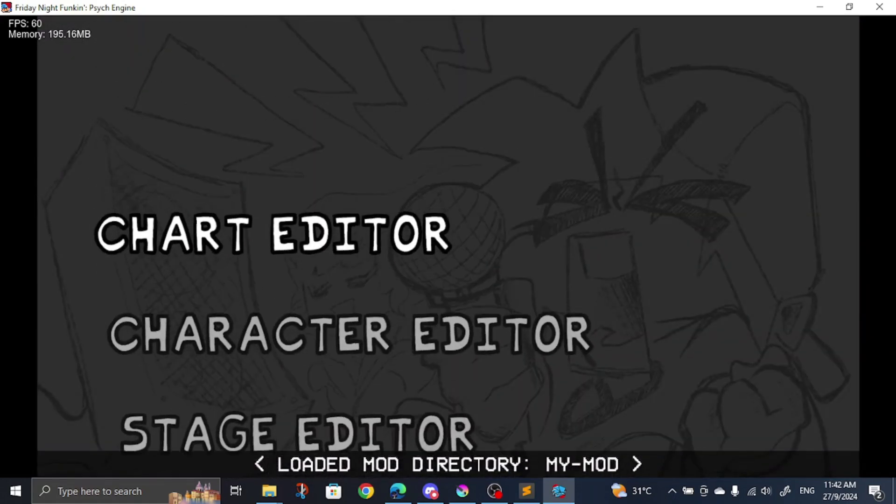
pyautogui.press('Return')
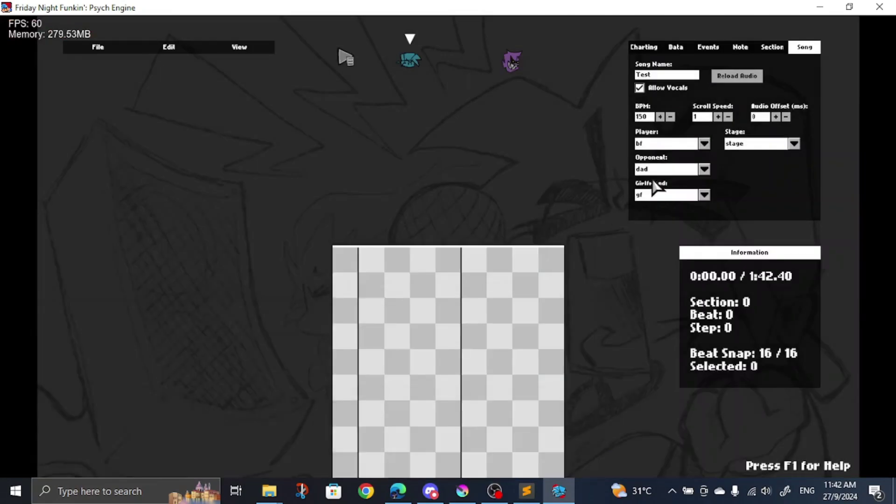
pyautogui.click(655, 171)
pyautogui.scroll(-10, 652, 282)
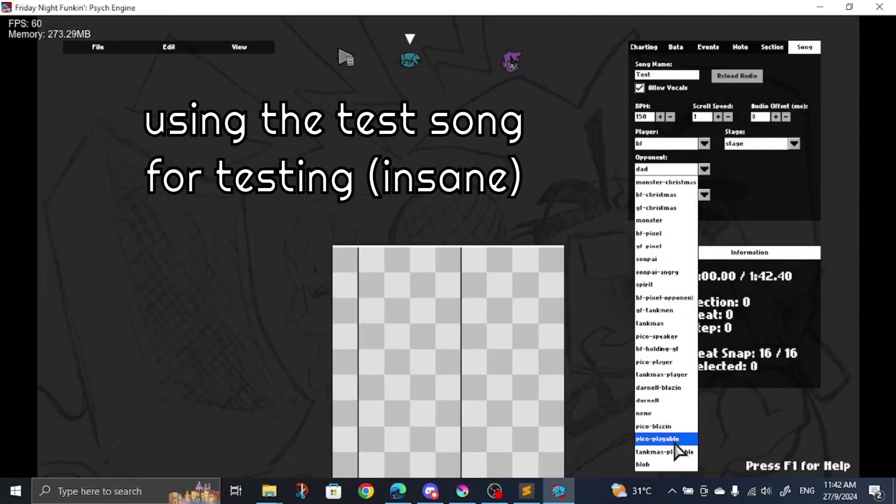
pyautogui.click(672, 465)
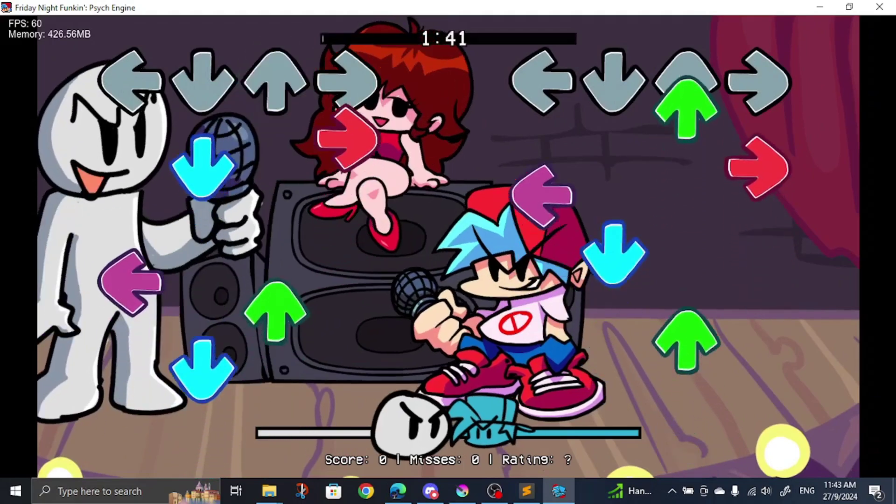
# Playtest the Test song with blob as the opponent
pyautogui.press('Up')
pyautogui.press('Down')
pyautogui.press('Up')
pyautogui.press('Left')
pyautogui.press('Up')
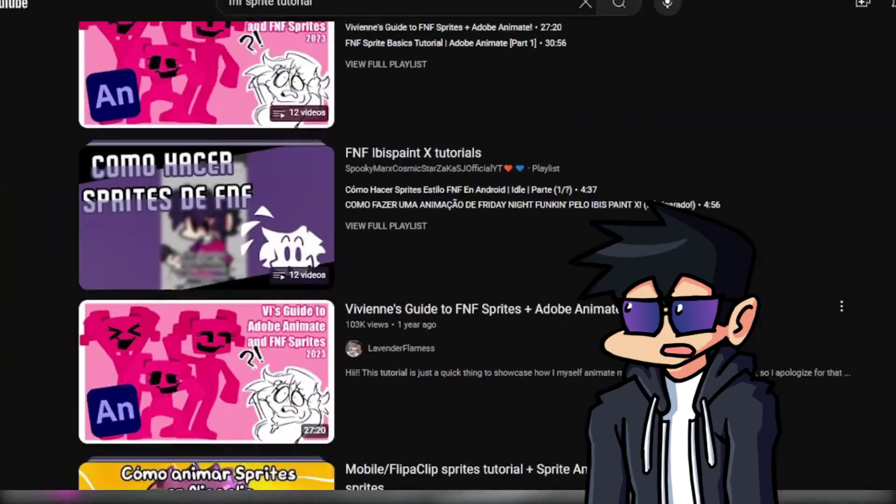
pyautogui.scroll(-10, 467, 262)
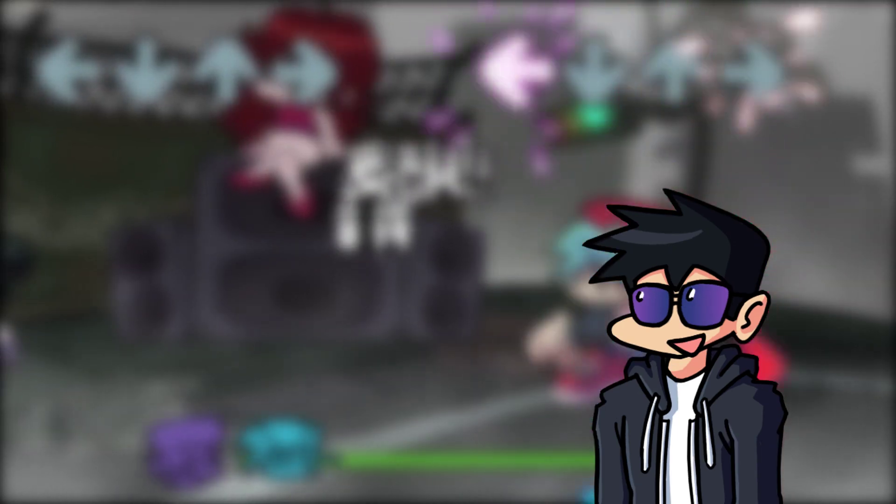